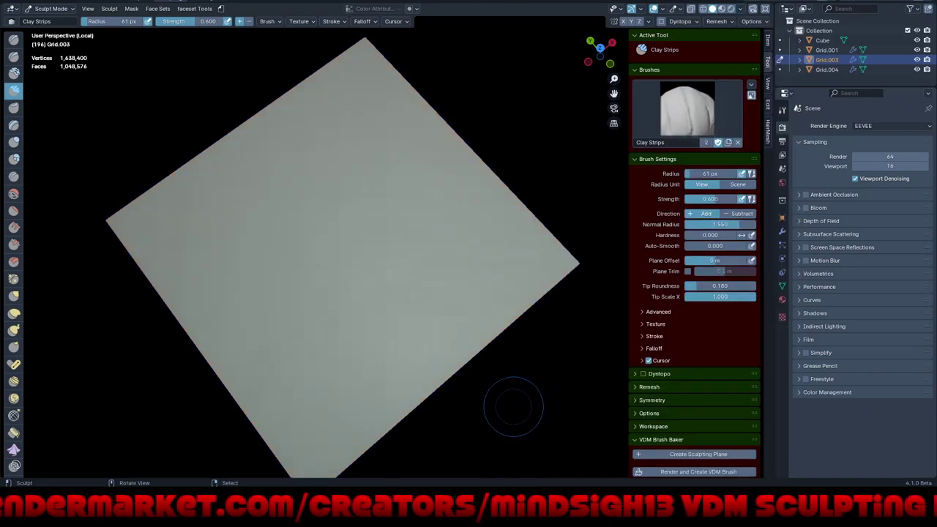
- Maximize the 3D viewport and switch to Top Orthographic view of the Grid.003 plane
key(ctrl+space)
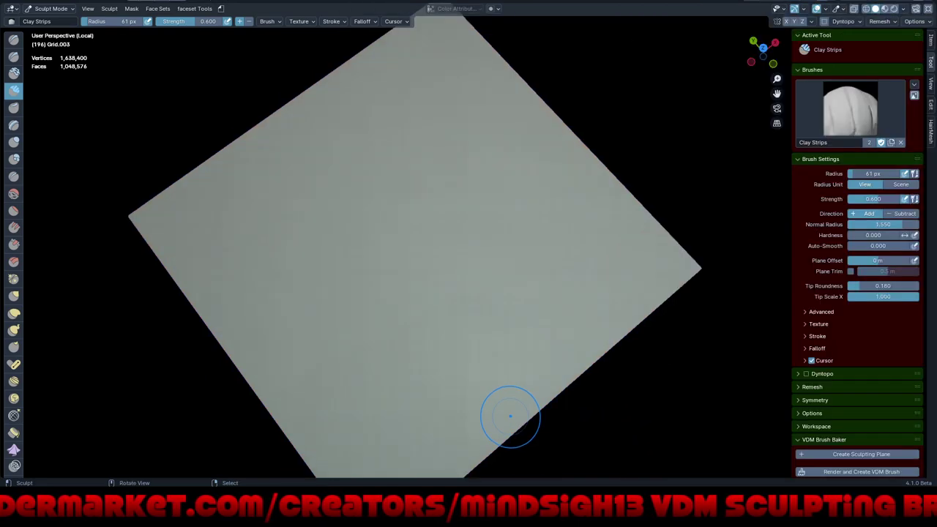
key(KP_7)
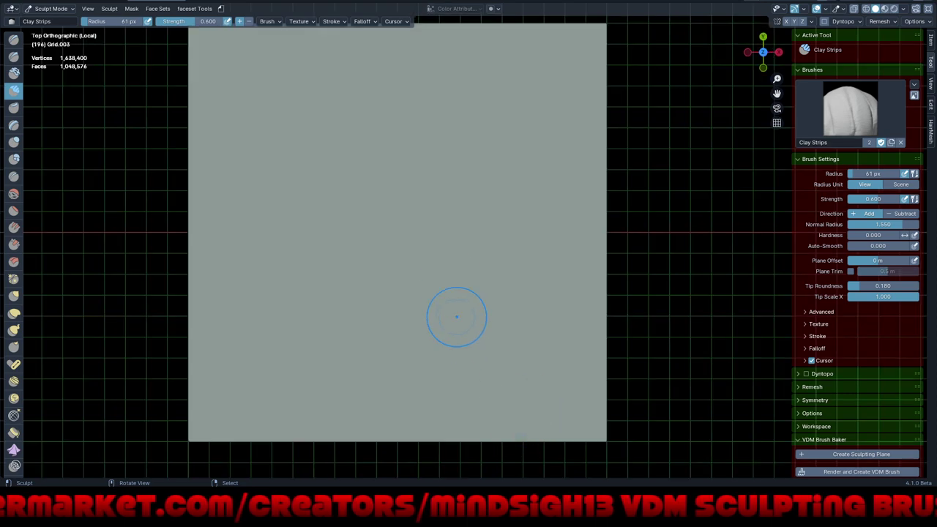
- Paint Clay Strips strokes to raise two rope-like diagonal ridges on Grid.003, leaving a gash between
shift+middle_drag(460, 244, 484, 251)
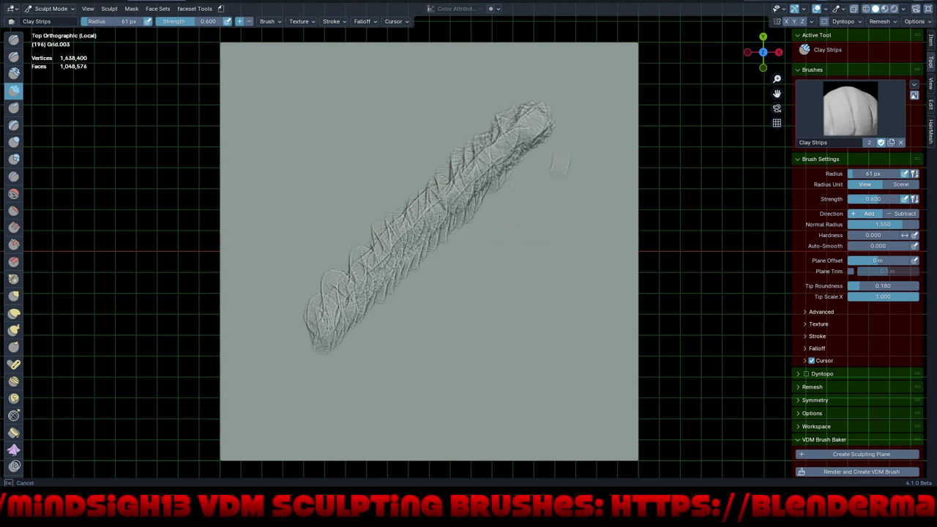
mouse_move(555, 167)
mouse_down()
mouse_move(428, 307)
mouse_move(377, 340)
mouse_move(480, 288)
mouse_move(562, 199)
mouse_up()
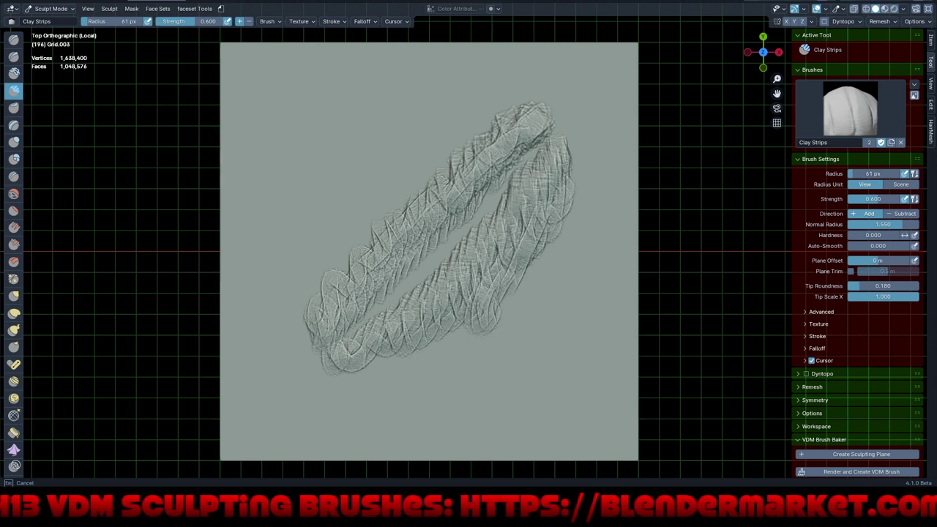
drag(507, 314, 521, 282)
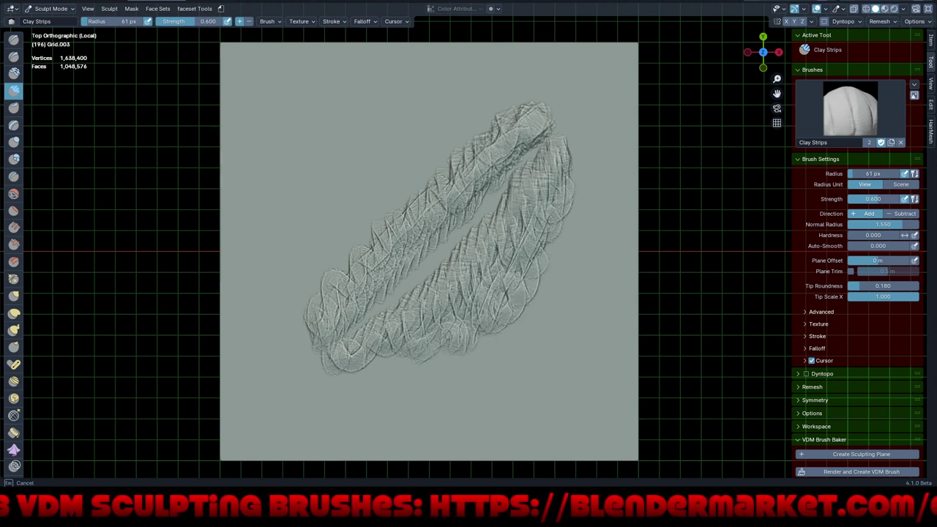
mouse_move(366, 184)
mouse_down()
mouse_move(326, 271)
mouse_move(344, 234)
mouse_move(395, 192)
mouse_move(418, 194)
mouse_move(487, 143)
mouse_move(442, 186)
mouse_up()
drag(335, 305, 423, 231)
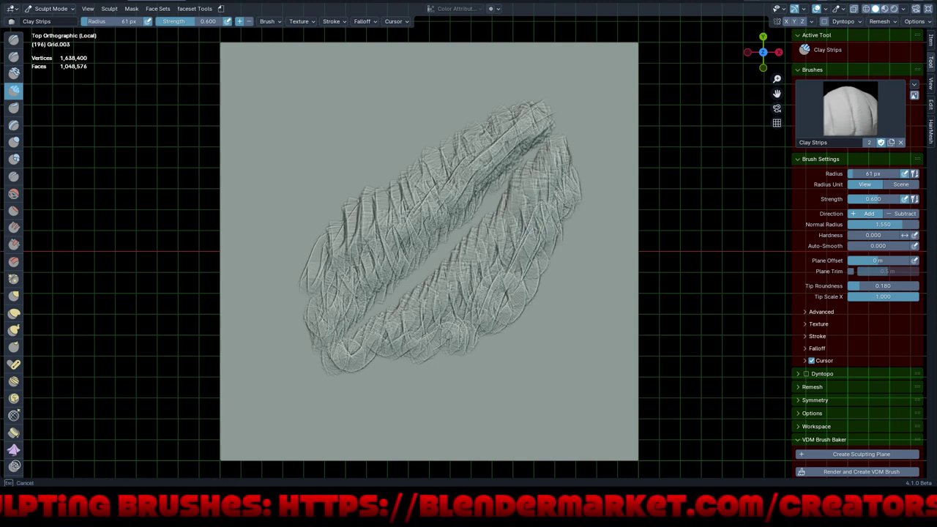
middle_drag(412, 360, 476, 315)
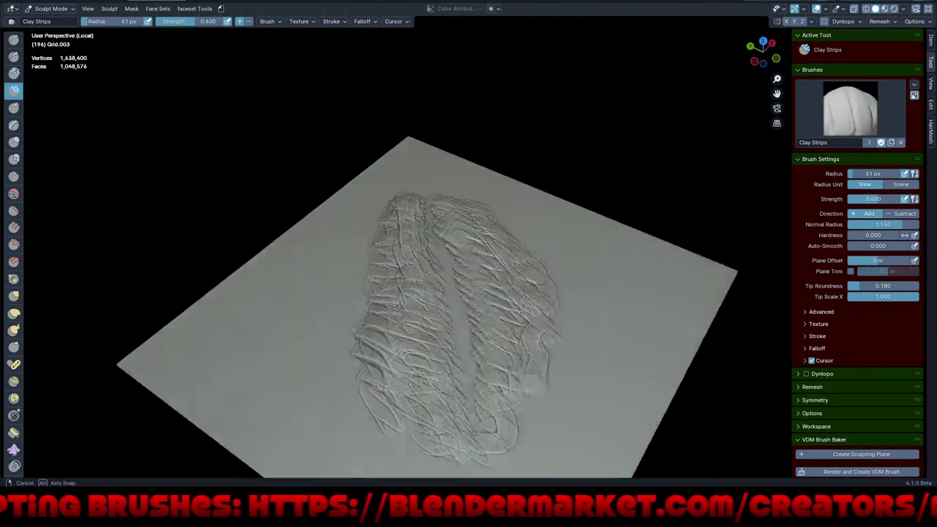
- Switch to the Draw Sharp brush and carve detail down the central crevice from a top view
key(q)
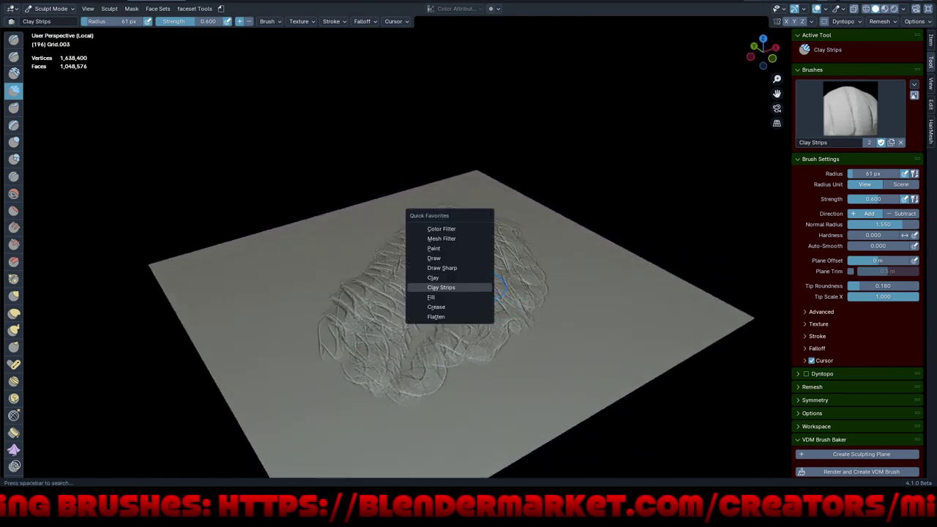
click(469, 268)
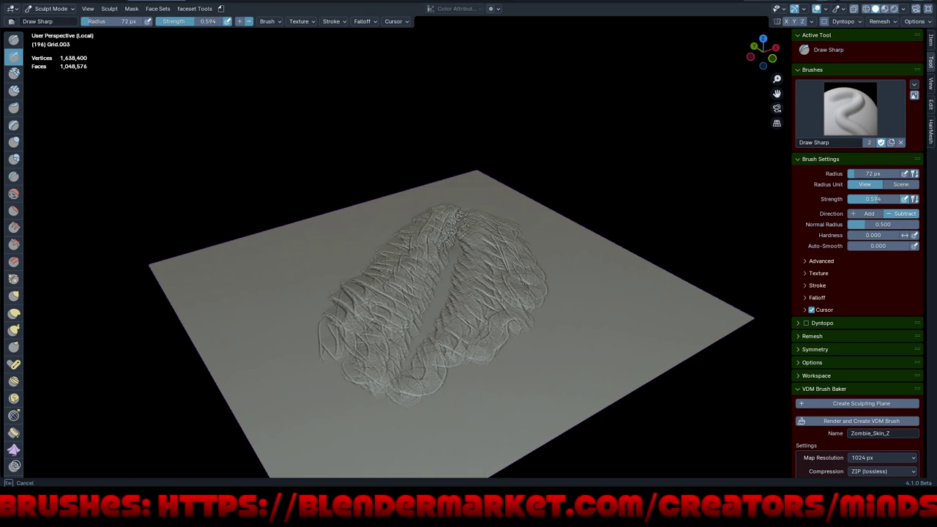
drag(447, 243, 402, 374)
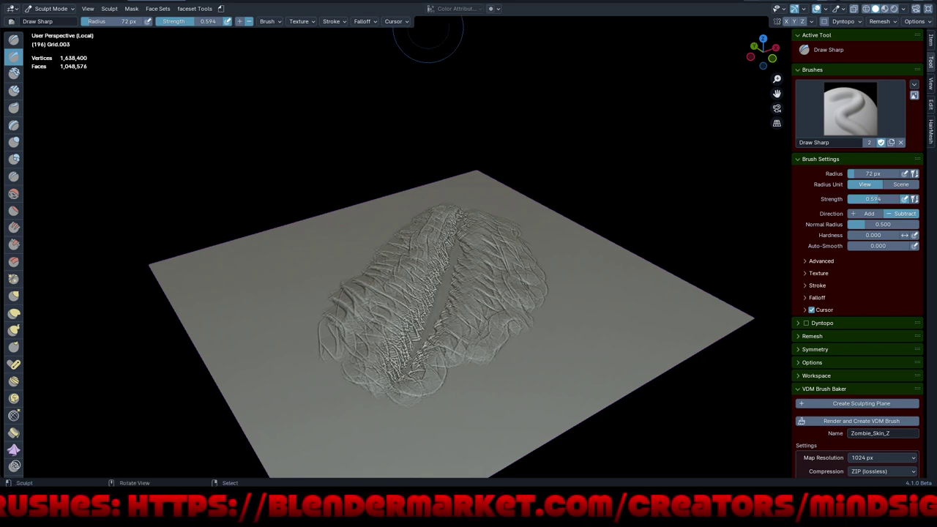
middle_drag(479, 43, 489, 209)
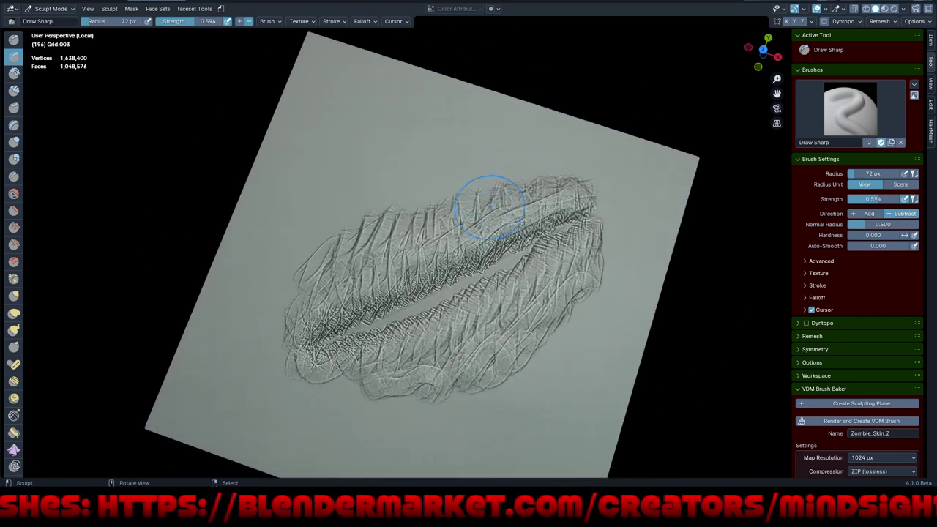
key(KP_7)
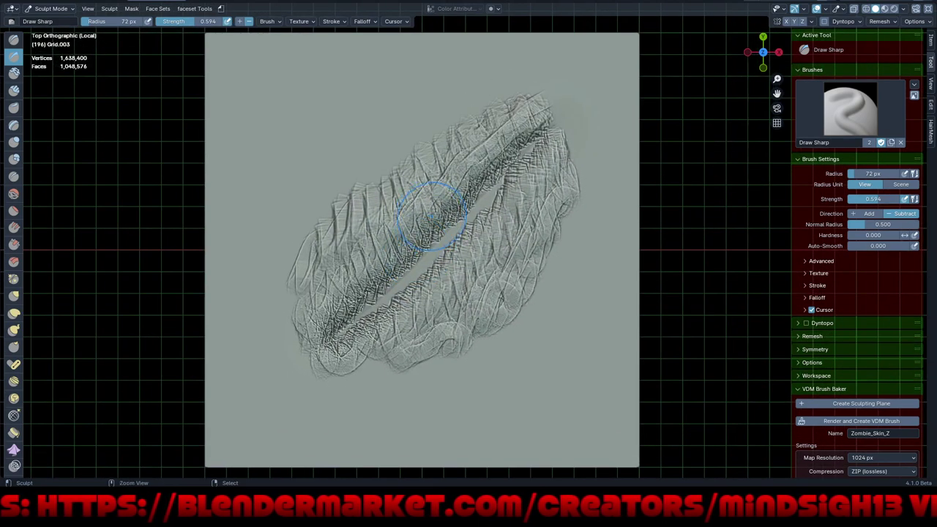
ctrl+middle_drag(434, 276, 438, 252)
shift+scroll(440, 251, up, 2)
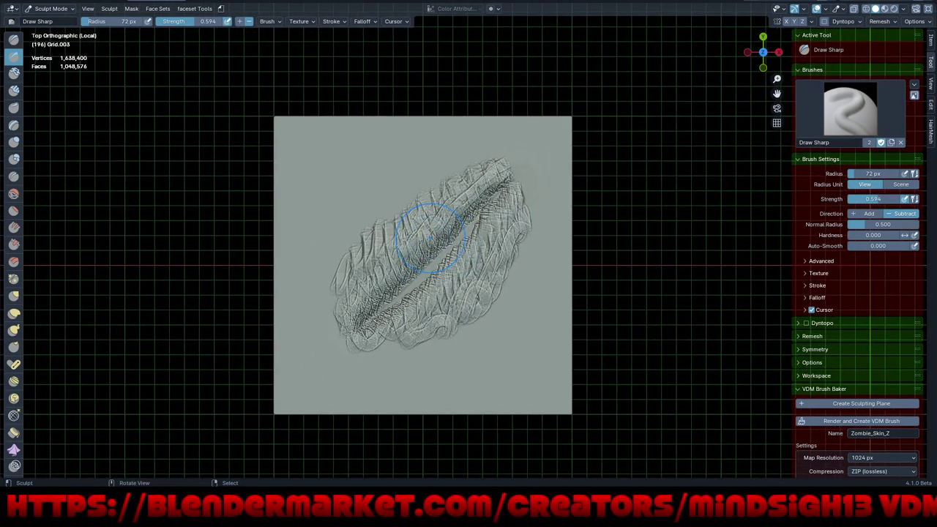
- With strength 0.824 and radius 118 px, carve a deep crease along the gash and smooth around it
key(shift+f)
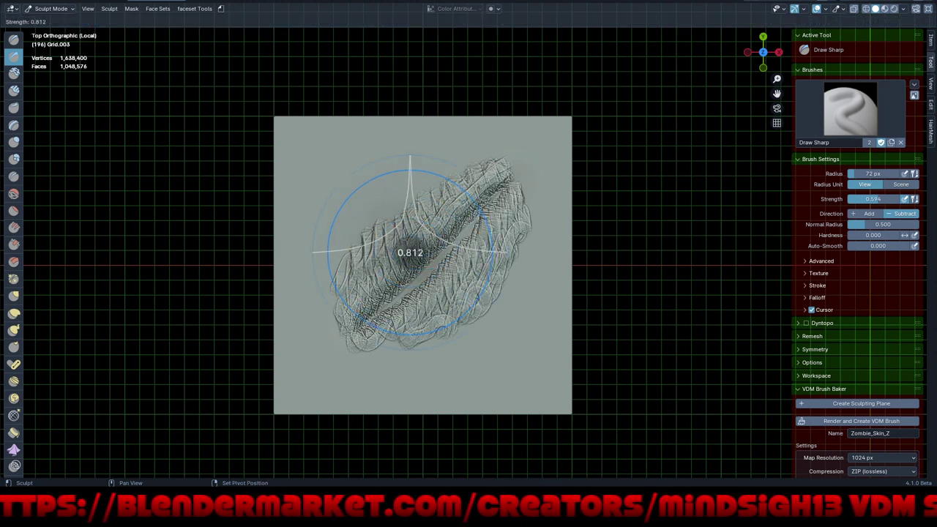
click(472, 208)
key(f)
click(548, 217)
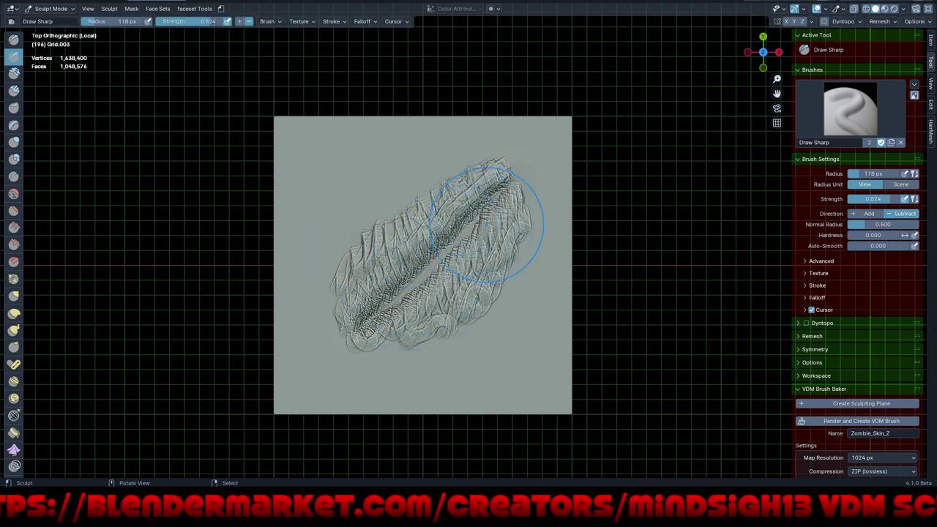
mouse_move(502, 190)
mouse_down()
mouse_move(314, 359)
mouse_move(384, 307)
mouse_move(388, 344)
mouse_move(362, 351)
mouse_move(399, 293)
mouse_move(468, 224)
mouse_move(502, 212)
mouse_move(483, 176)
mouse_up()
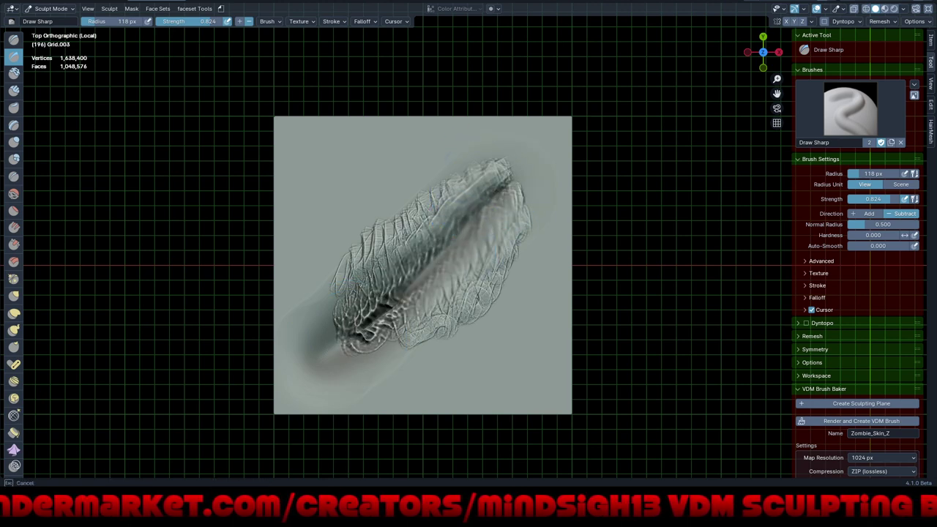
mouse_move(370, 246)
shift+mouse_down()
mouse_move(351, 265)
mouse_move(423, 352)
mouse_move(476, 300)
mouse_move(421, 334)
shift+mouse_up()
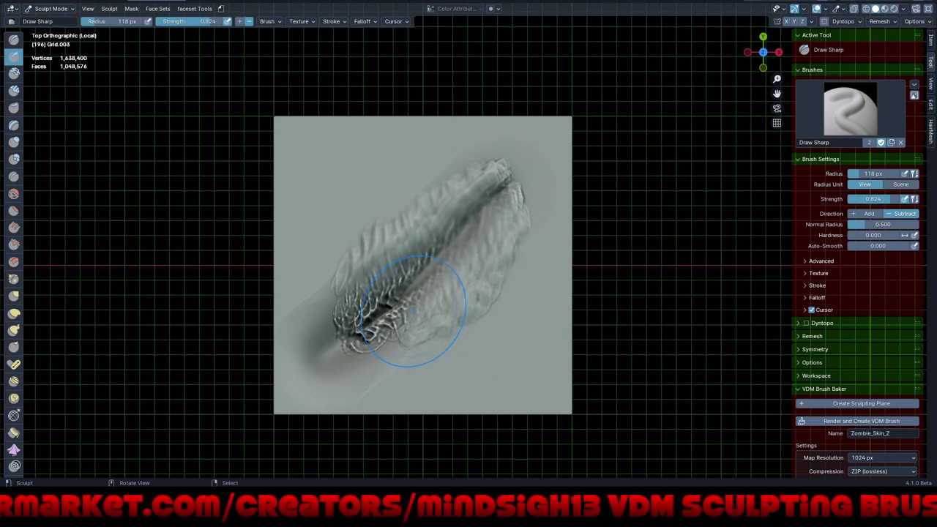
scroll(15, 379, down, 1)
scroll(13, 292, down, 5)
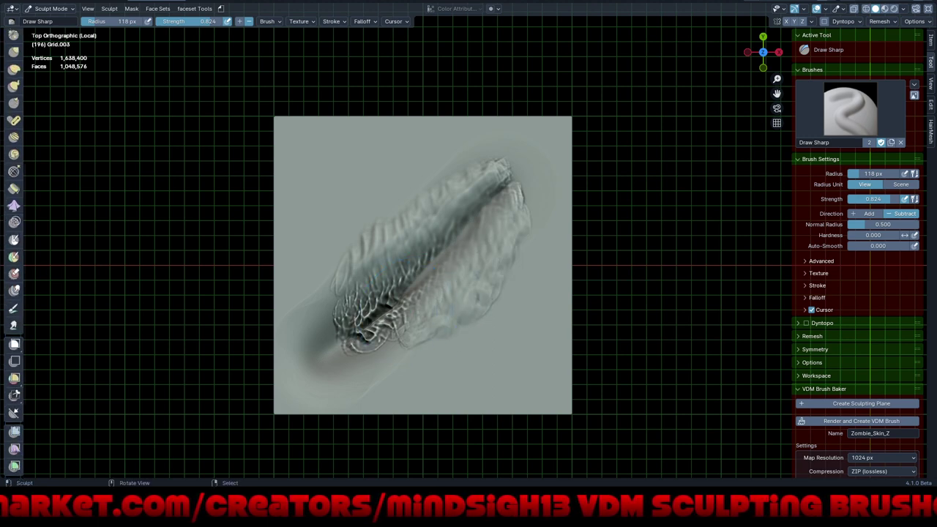
scroll(14, 293, down, 5)
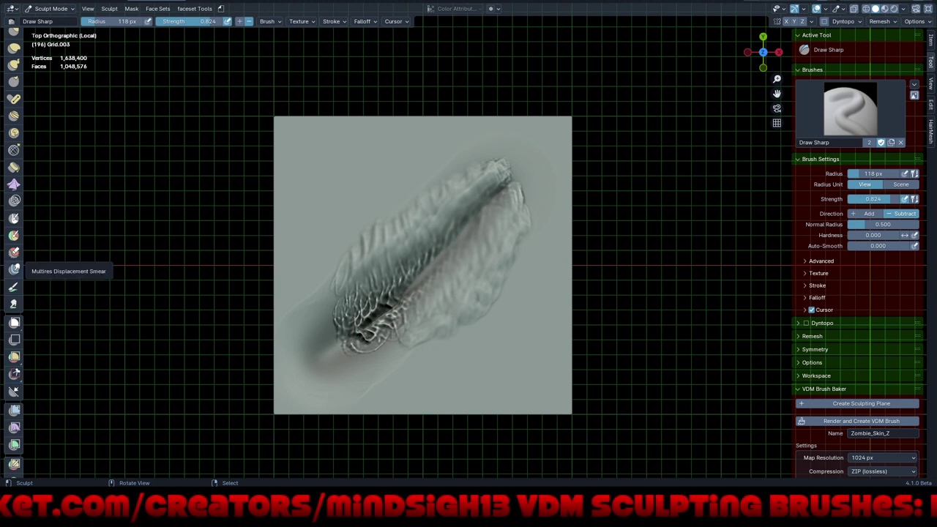
- Fade the gash's lower-left tail with the Multires Displacement Eraser at 0.461 strength
click(14, 252)
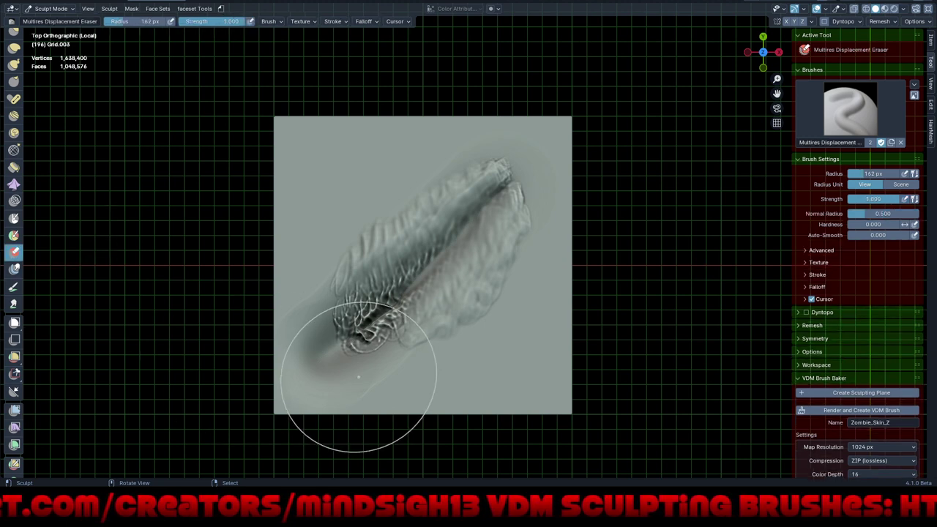
key(shift+f)
click(332, 380)
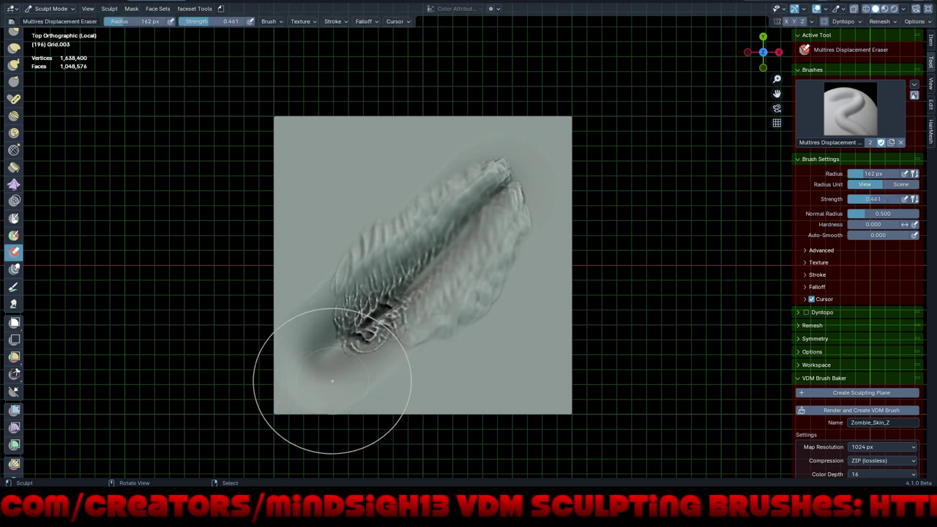
drag(332, 381, 359, 399)
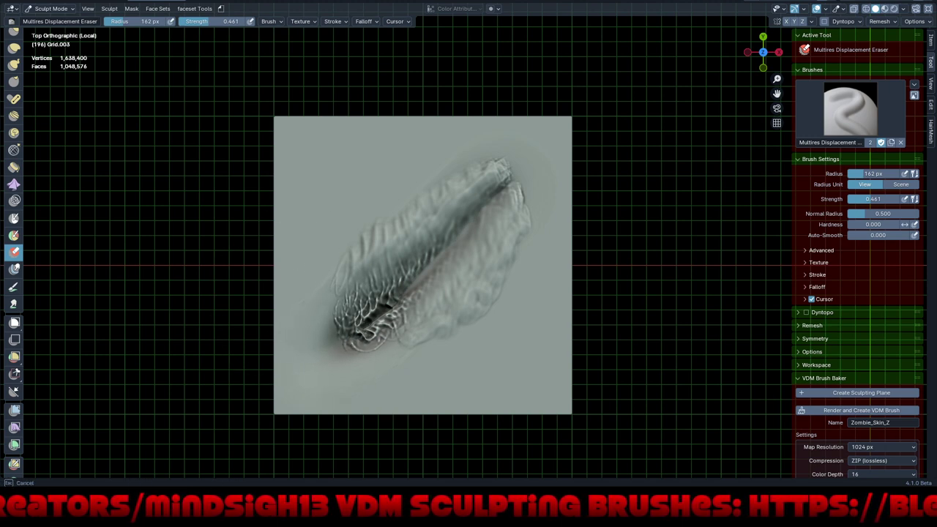
drag(333, 337, 344, 344)
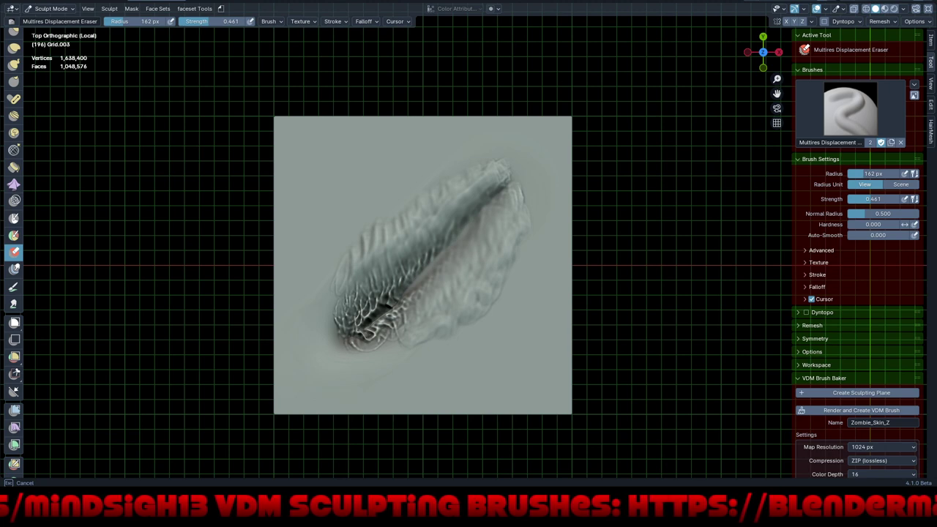
- Return to Draw Sharp at 93 px radius and add sharp wrinkle detail along the gash
key(shift+space)
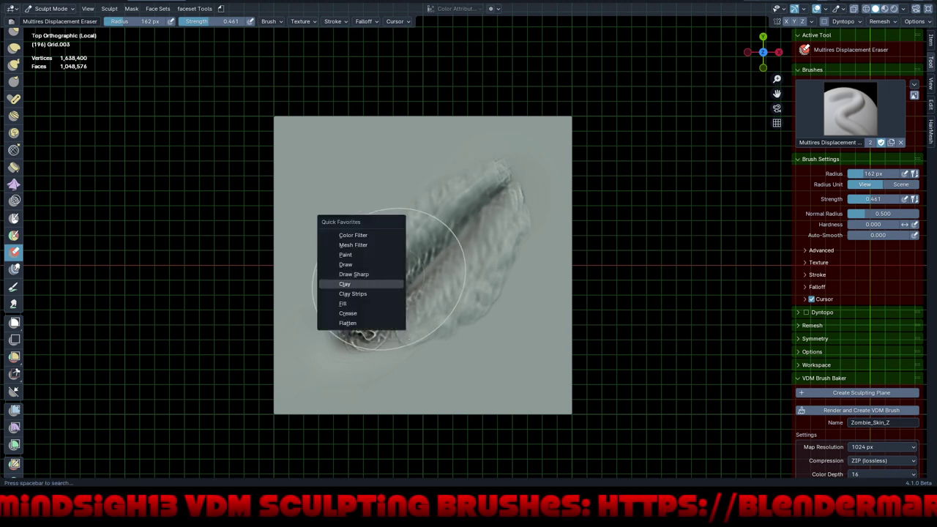
click(344, 271)
scroll(435, 297, up, 2)
scroll(435, 296, up, 1)
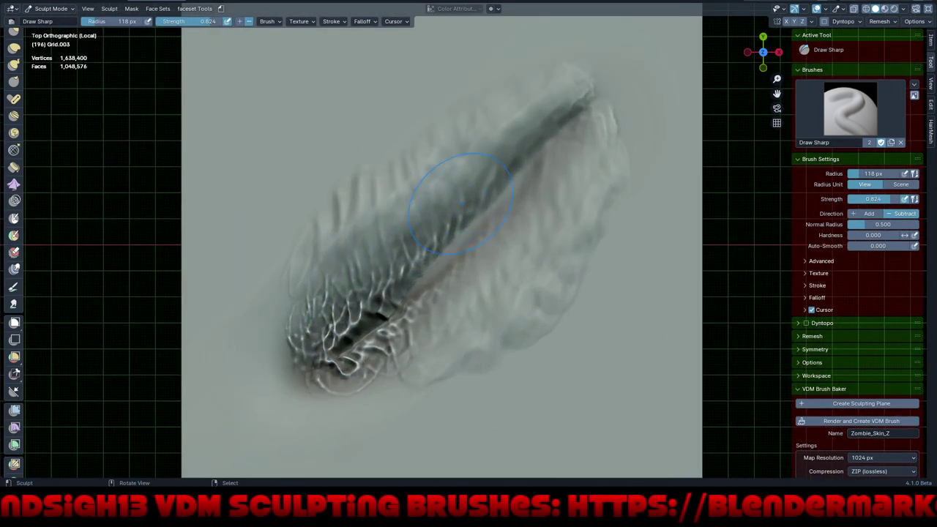
key(f)
click(439, 234)
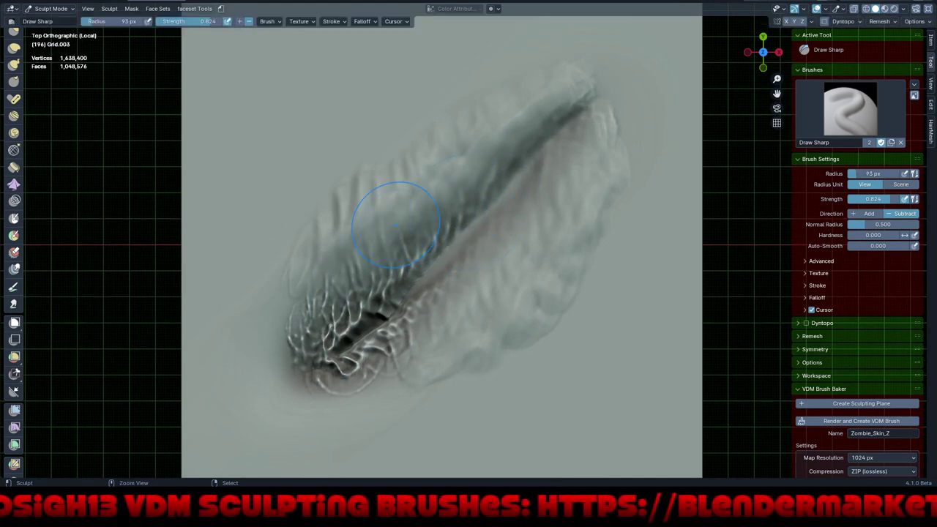
mouse_move(398, 210)
middle_down()
mouse_move(479, 208)
mouse_move(483, 185)
middle_up()
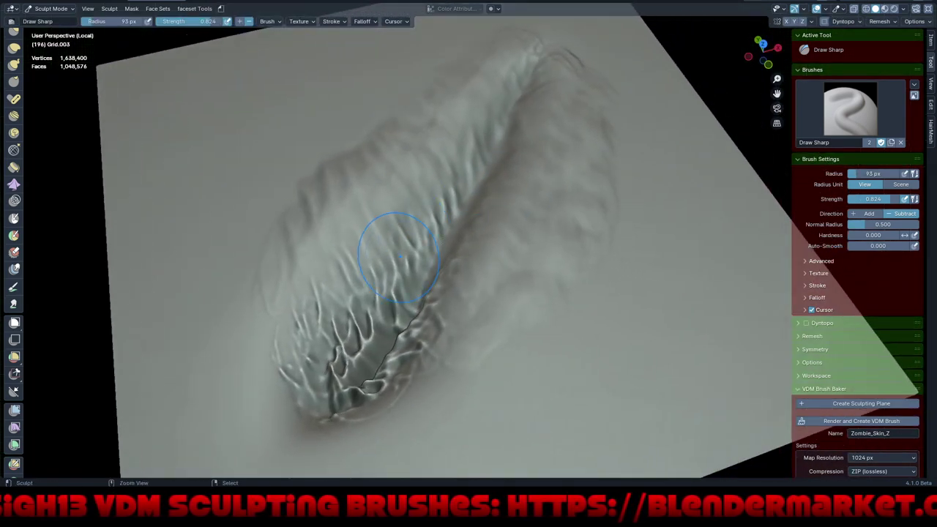
mouse_move(411, 154)
mouse_down()
mouse_move(415, 165)
mouse_move(384, 191)
mouse_move(432, 245)
mouse_move(420, 225)
mouse_move(416, 287)
mouse_move(395, 323)
mouse_up()
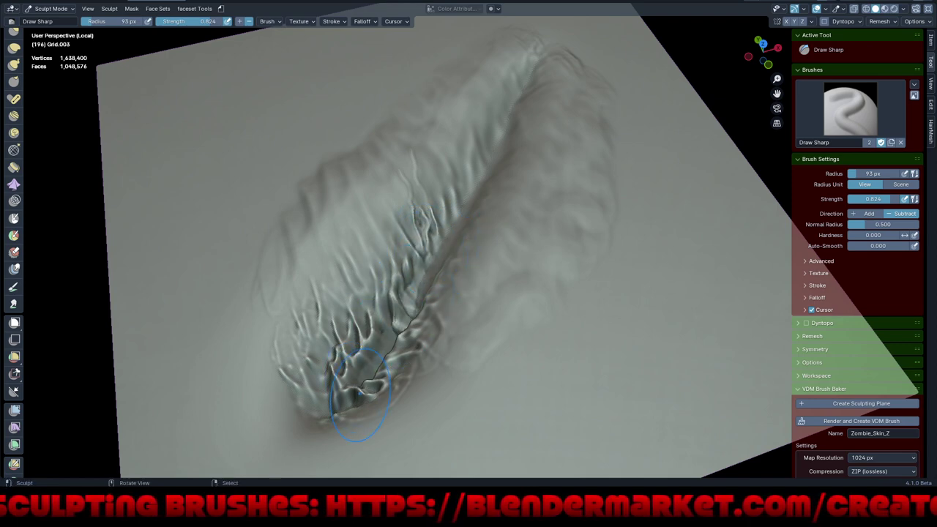
- Carve jagged creases around the gash's rounded lower end and up along the ridge
mouse_move(374, 271)
mouse_down()
mouse_move(384, 276)
mouse_move(335, 209)
mouse_up()
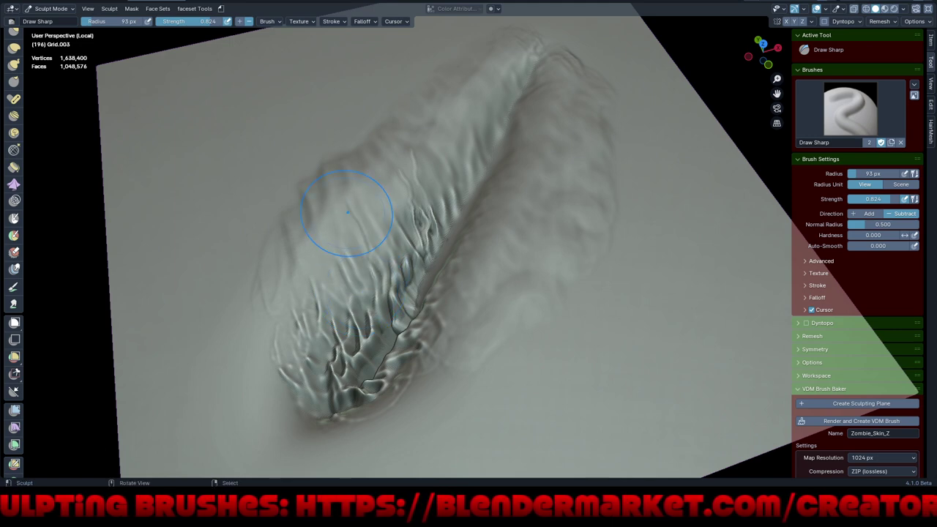
mouse_move(481, 303)
middle_down()
mouse_move(465, 300)
mouse_move(505, 330)
mouse_move(559, 340)
middle_up()
scroll(465, 300, down, 4)
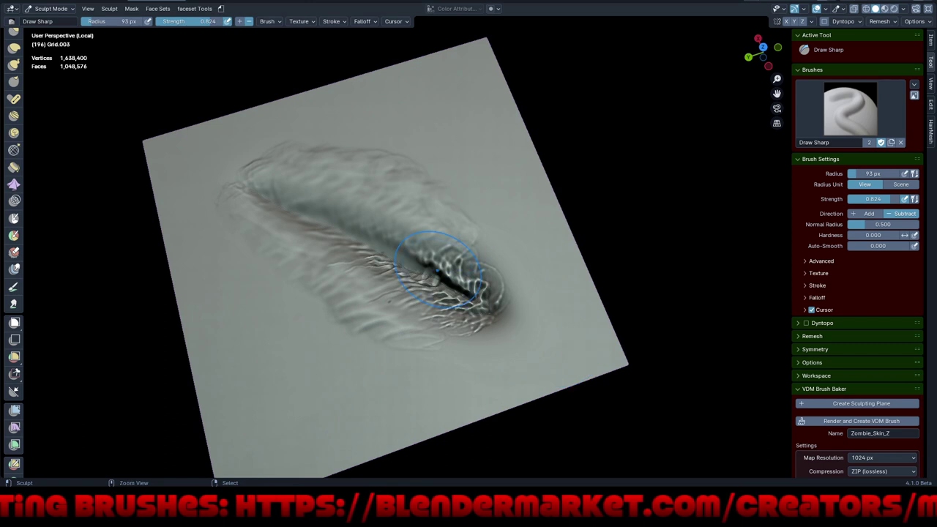
ctrl+middle_drag(462, 211, 443, 205)
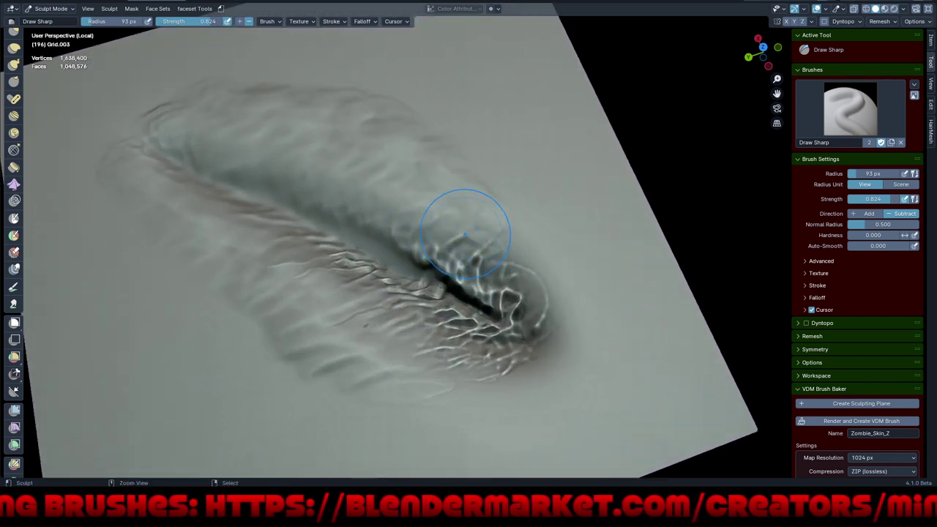
drag(454, 230, 484, 238)
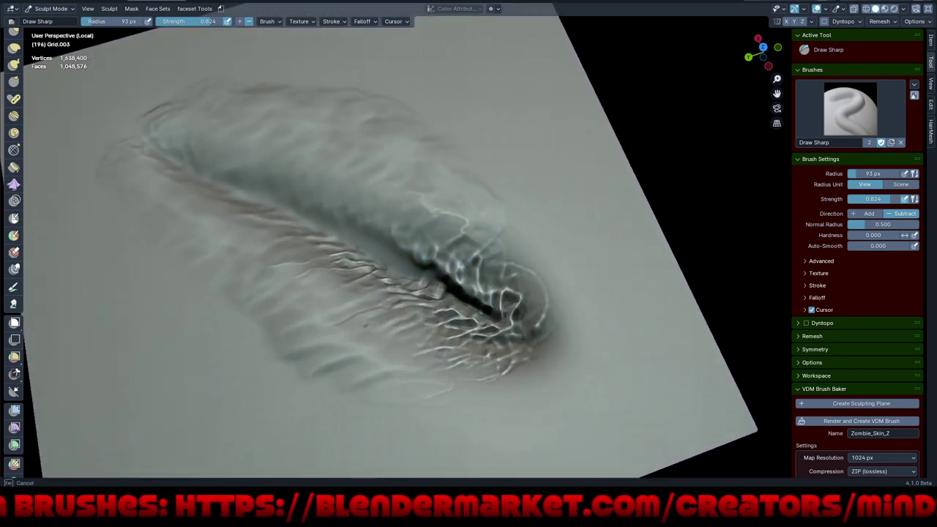
mouse_move(440, 212)
mouse_down()
mouse_move(399, 242)
mouse_move(380, 180)
mouse_up()
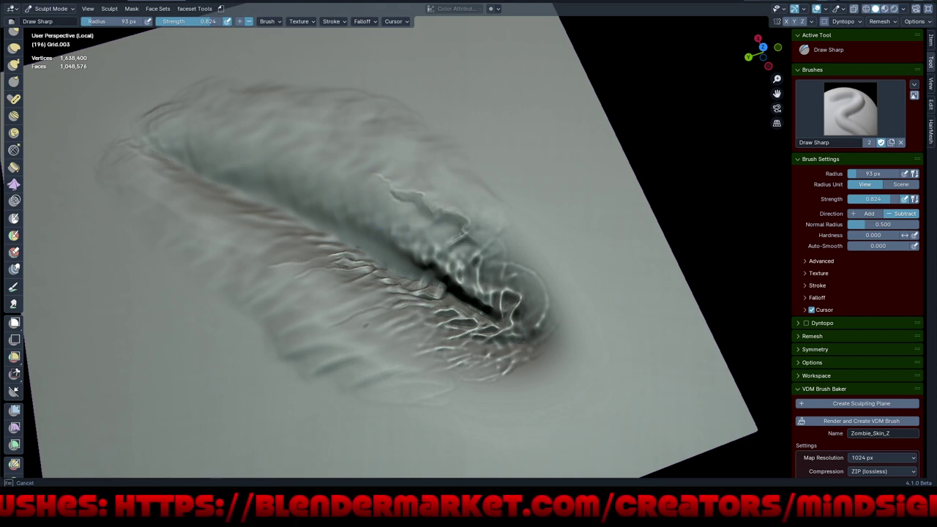
mouse_move(476, 245)
mouse_down()
mouse_move(512, 252)
mouse_move(461, 212)
mouse_move(417, 242)
mouse_move(396, 183)
mouse_move(341, 165)
mouse_up()
scroll(383, 220, down, 5)
- Deepen sharp crease detail along the first ridge up to its top
middle_drag(402, 299, 358, 273)
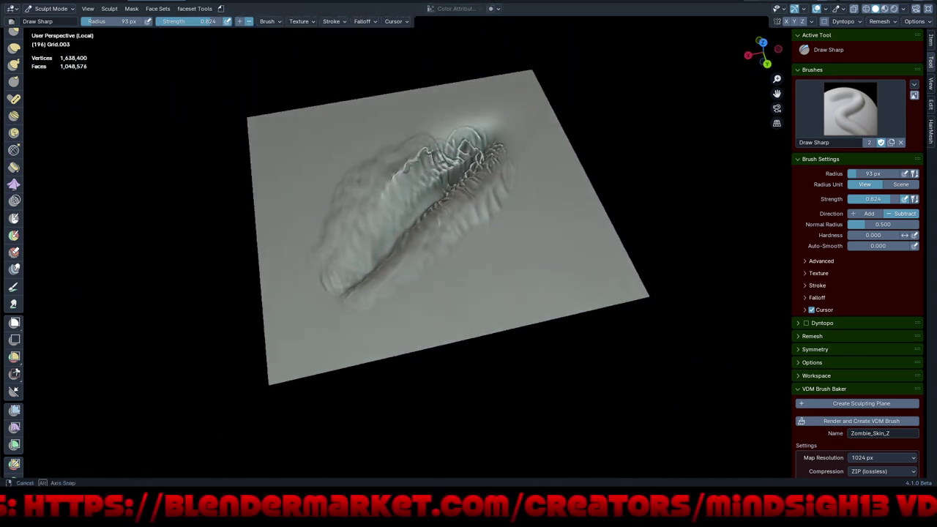
mouse_move(386, 251)
mouse_down()
mouse_move(358, 265)
mouse_move(333, 317)
mouse_up()
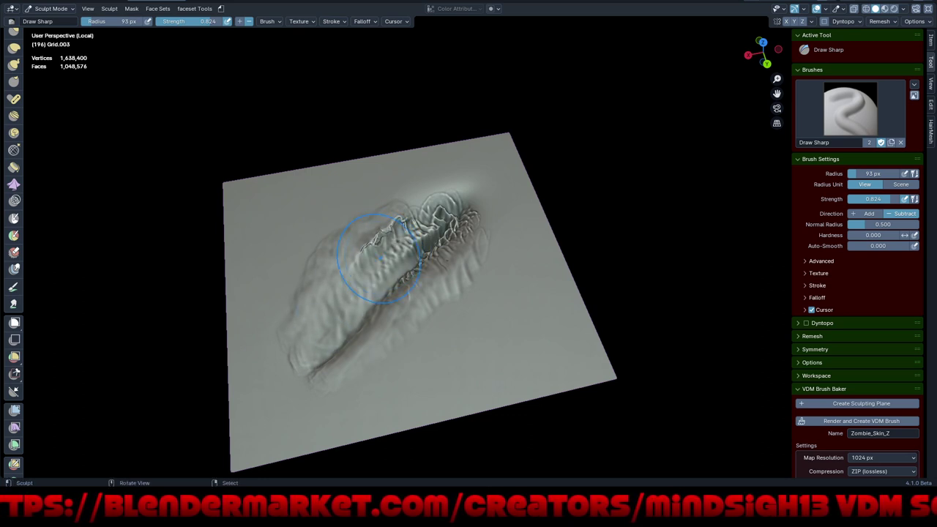
drag(379, 258, 450, 319)
mouse_move(469, 275)
mouse_down()
mouse_move(398, 344)
mouse_move(471, 272)
mouse_up()
middle_drag(471, 271, 436, 288)
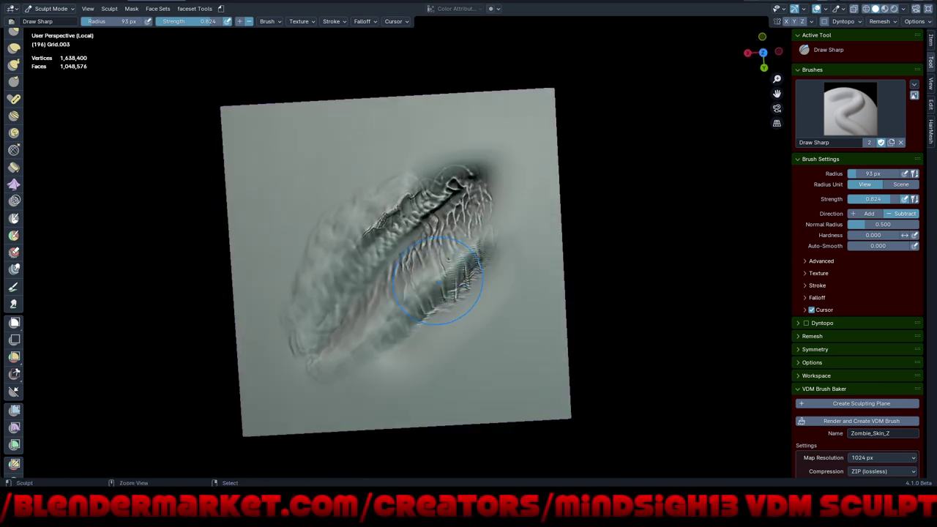
middle_drag(461, 324, 481, 198)
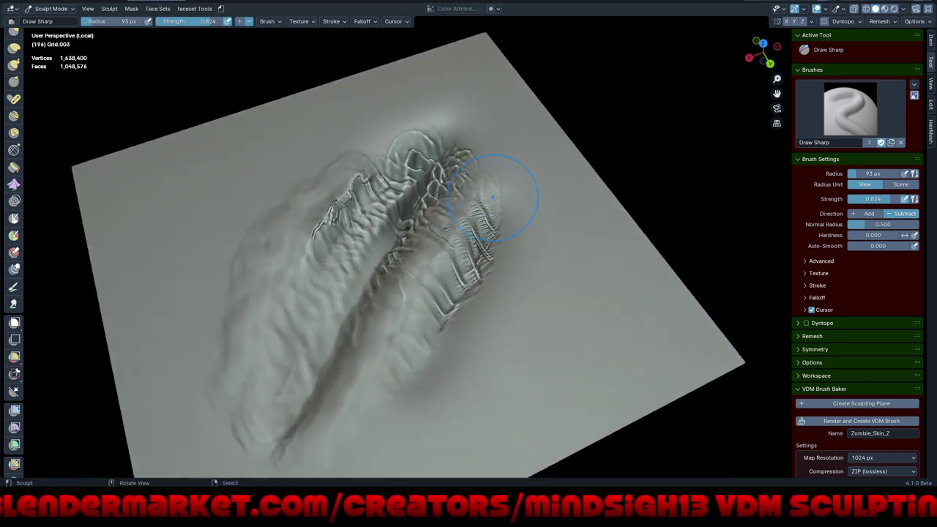
mouse_move(481, 199)
mouse_down()
mouse_move(479, 234)
mouse_move(430, 302)
mouse_up()
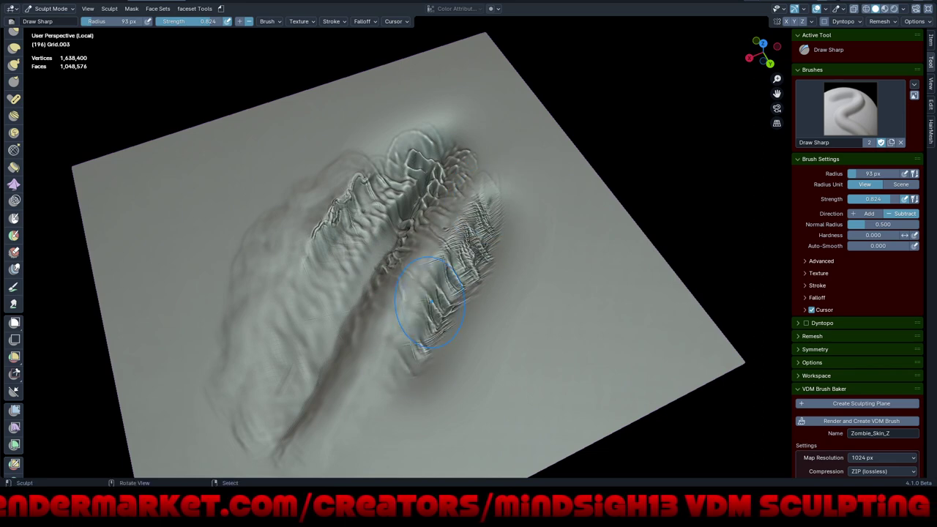
- Carve sharp creases and dark crevices along the right ridge, including its far end
drag(403, 348, 419, 358)
mouse_move(440, 293)
mouse_down()
mouse_move(469, 212)
mouse_move(447, 260)
mouse_up()
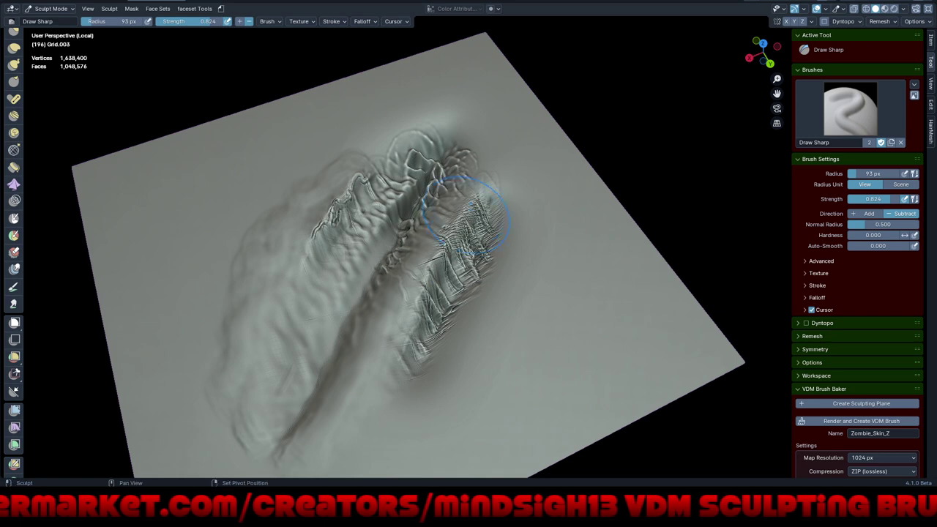
mouse_move(428, 293)
mouse_down()
mouse_move(479, 189)
mouse_move(388, 410)
mouse_move(447, 322)
mouse_move(483, 194)
mouse_move(469, 285)
mouse_move(505, 202)
mouse_move(461, 359)
mouse_move(388, 408)
mouse_move(417, 293)
mouse_move(377, 370)
mouse_up()
middle_drag(396, 263, 300, 274)
middle_drag(542, 290, 572, 291)
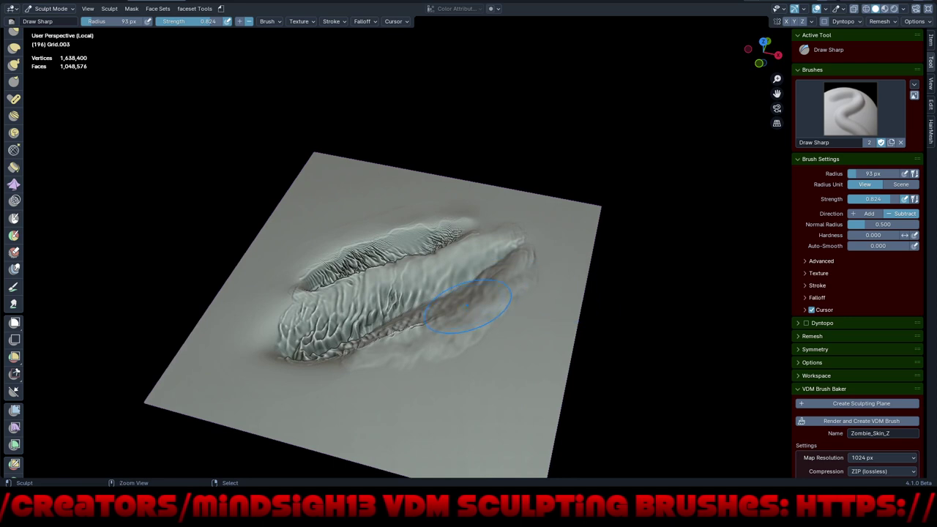
drag(432, 285, 399, 297)
drag(464, 268, 474, 242)
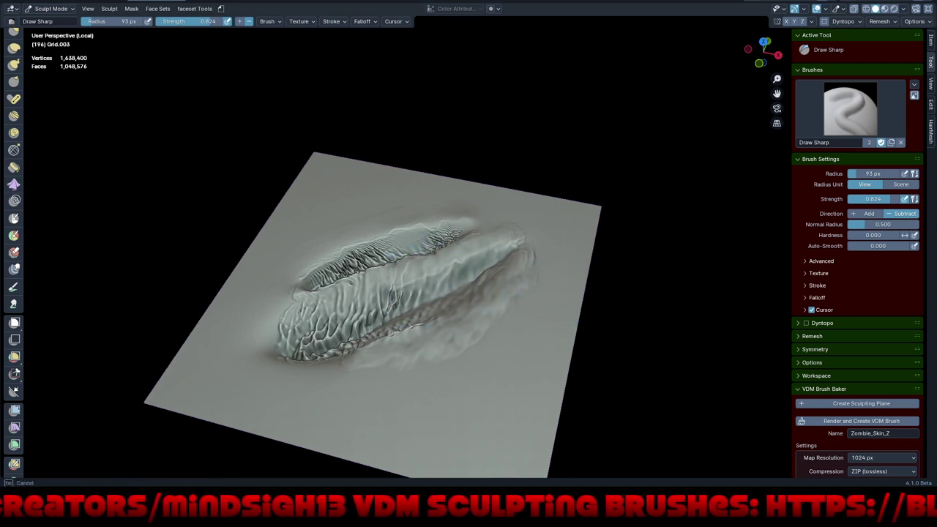
drag(534, 229, 512, 243)
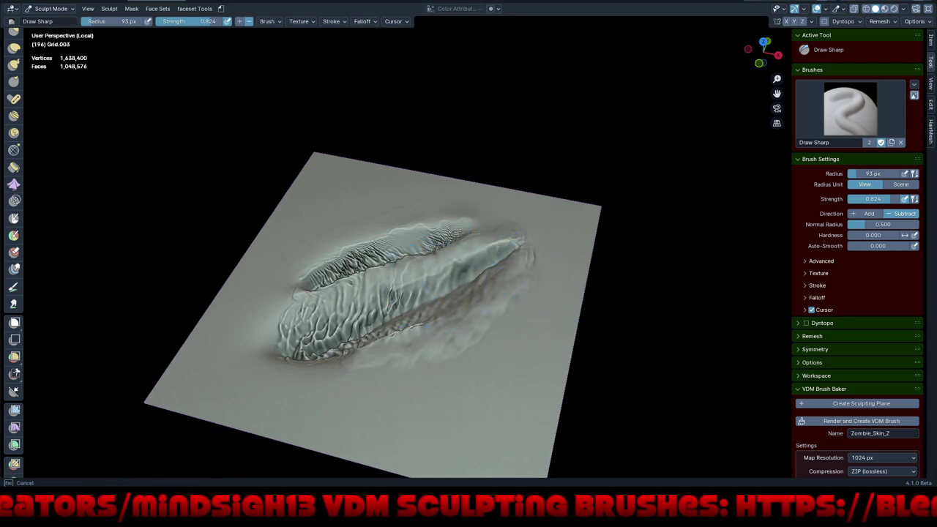
drag(475, 271, 487, 259)
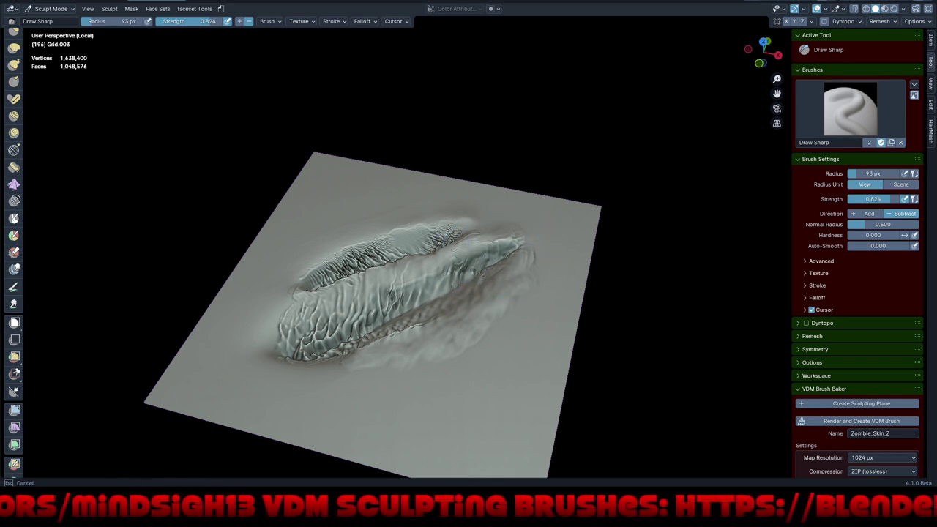
mouse_move(410, 291)
mouse_down()
mouse_move(370, 296)
mouse_move(315, 322)
mouse_up()
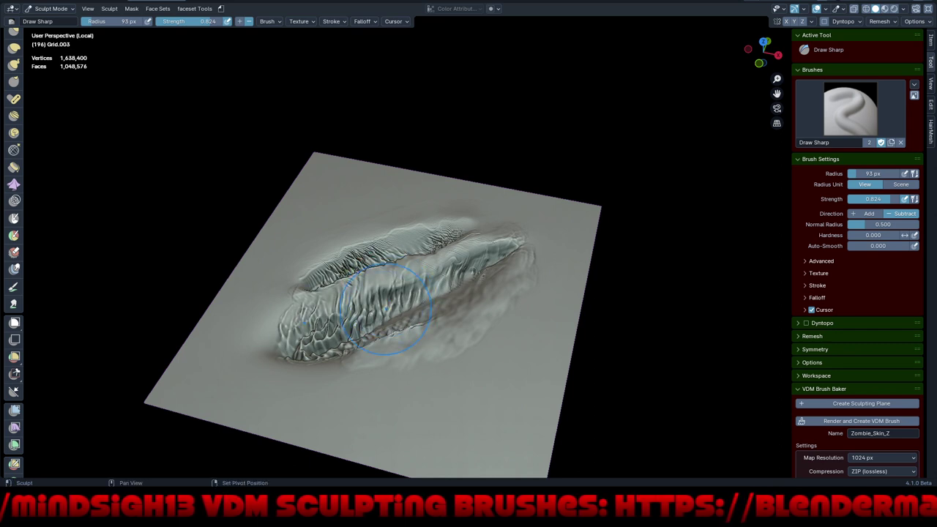
- Smooth the right ridge's wrinkles and soften the ridges' lower-left ends
middle_drag(286, 398, 442, 278)
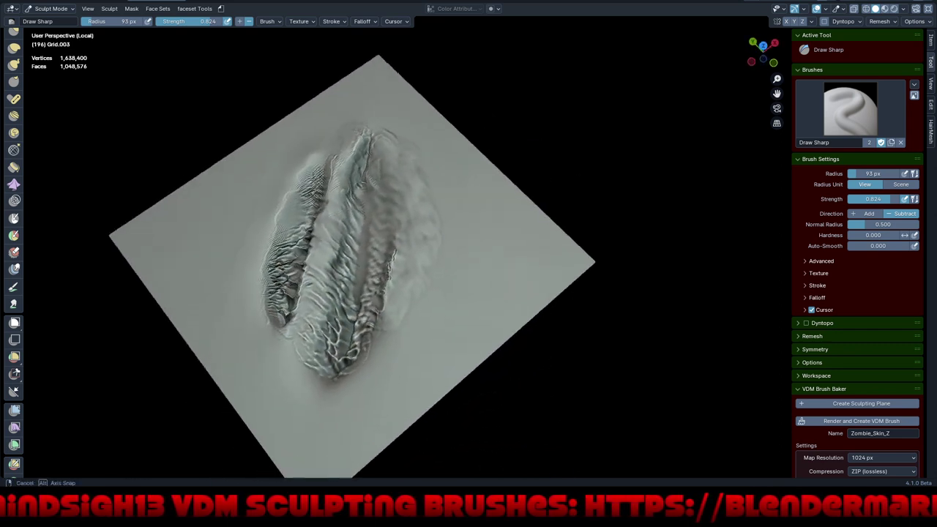
shift+drag(443, 279, 450, 356)
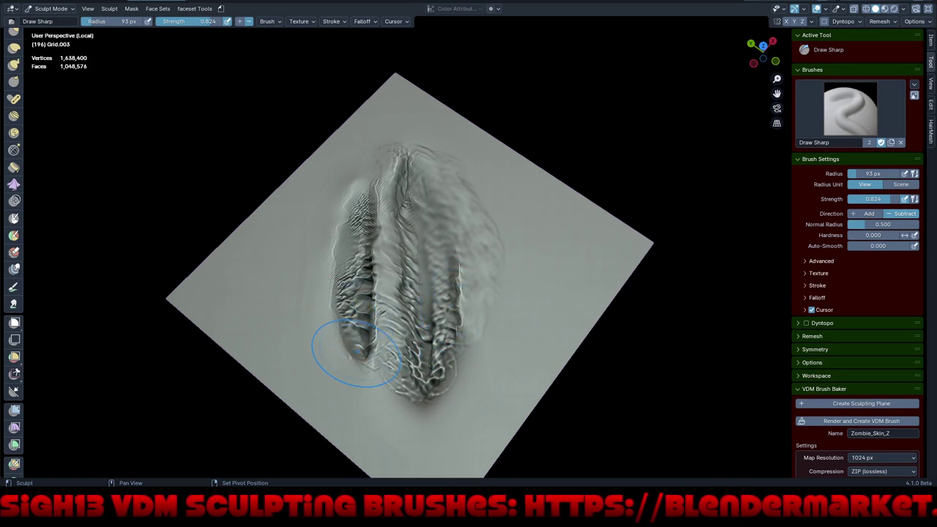
mouse_move(354, 338)
mouse_down()
mouse_move(372, 355)
mouse_move(360, 213)
mouse_up()
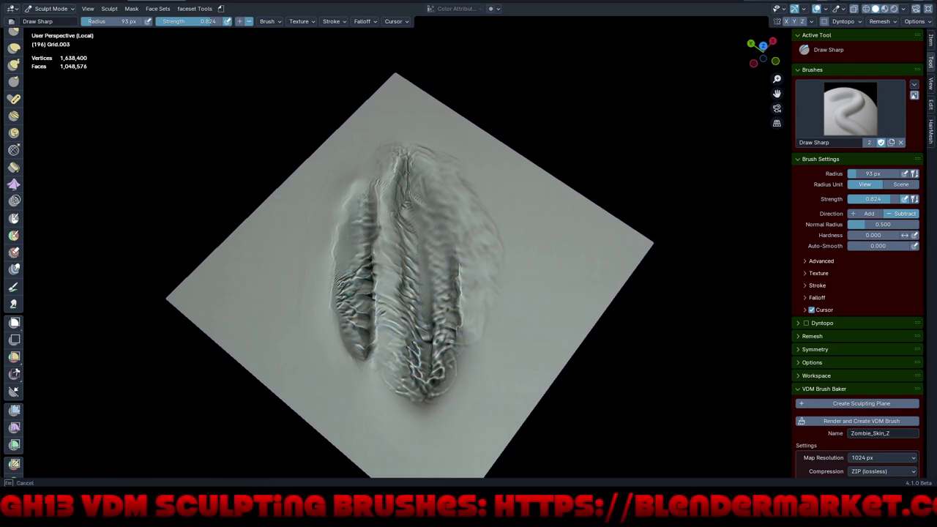
middle_drag(344, 372, 657, 286)
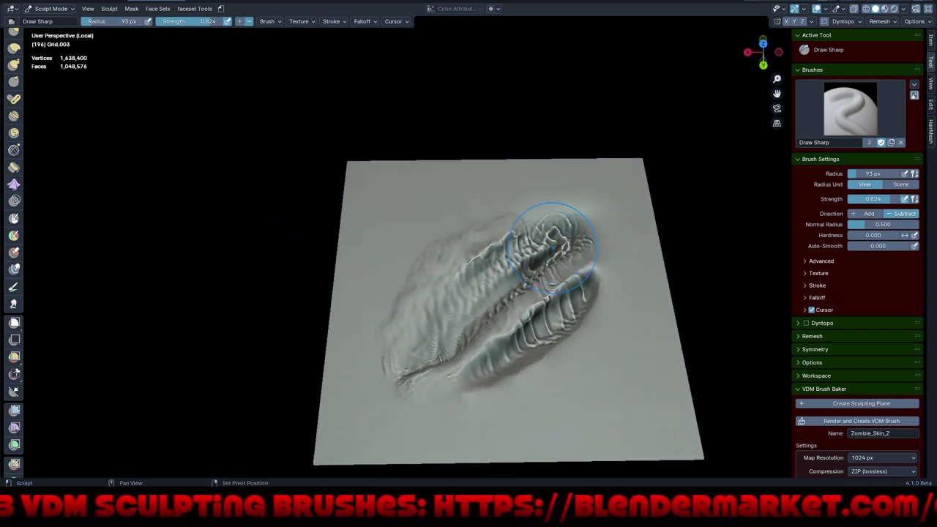
shift+drag(410, 369, 398, 387)
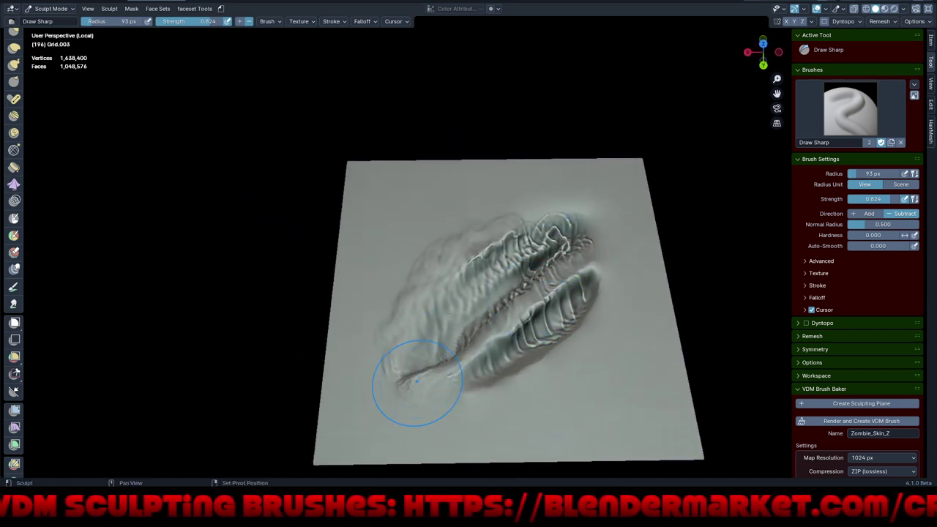
middle_drag(397, 386, 534, 344)
scroll(534, 344, up, 2)
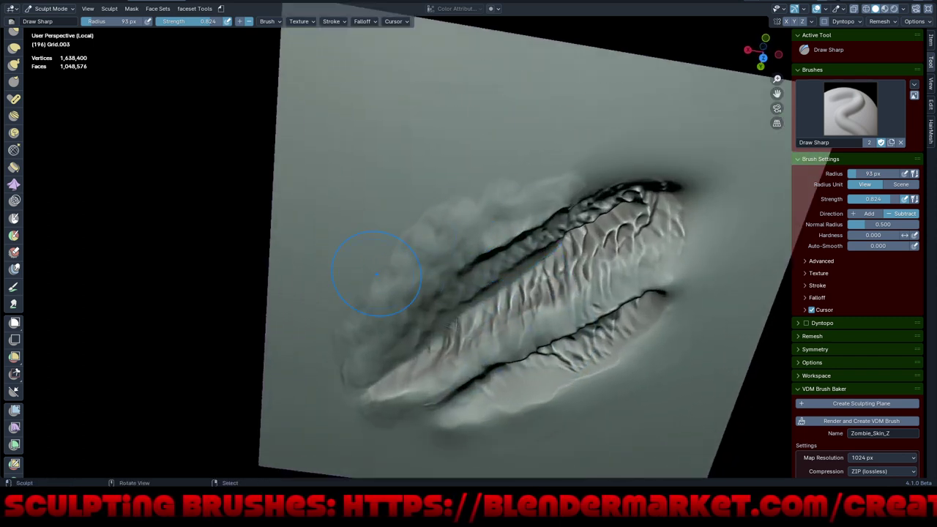
- Stretch a sharp crease through the central crack to the right tip and add a fold at the lower-left tail
mouse_move(377, 274)
mouse_down()
mouse_move(513, 167)
mouse_move(565, 149)
mouse_move(475, 191)
mouse_move(377, 260)
mouse_up()
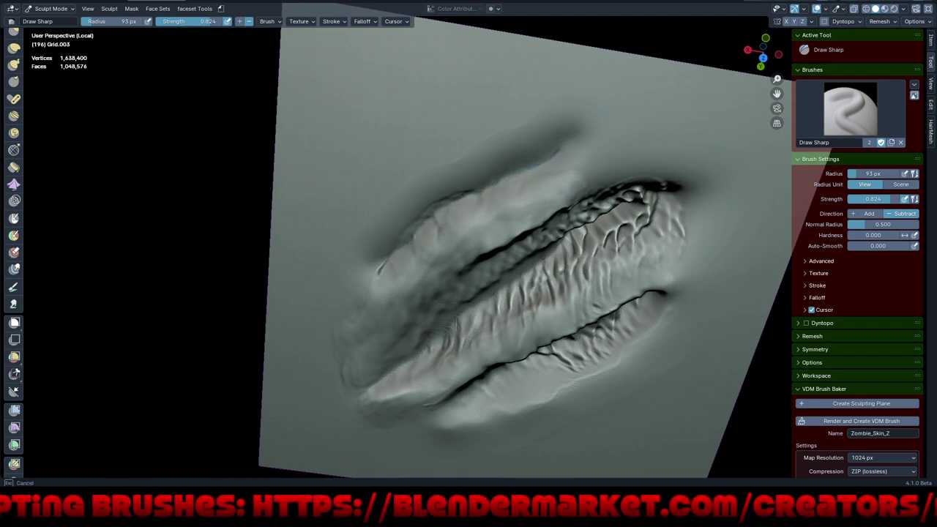
mouse_move(376, 271)
mouse_down()
mouse_move(439, 220)
mouse_move(564, 150)
mouse_move(552, 154)
mouse_up()
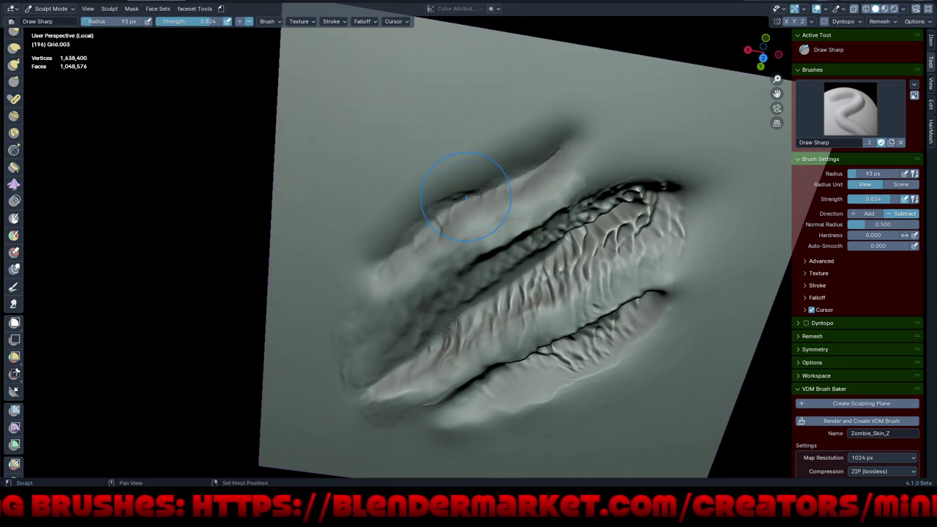
middle_drag(449, 198, 502, 264)
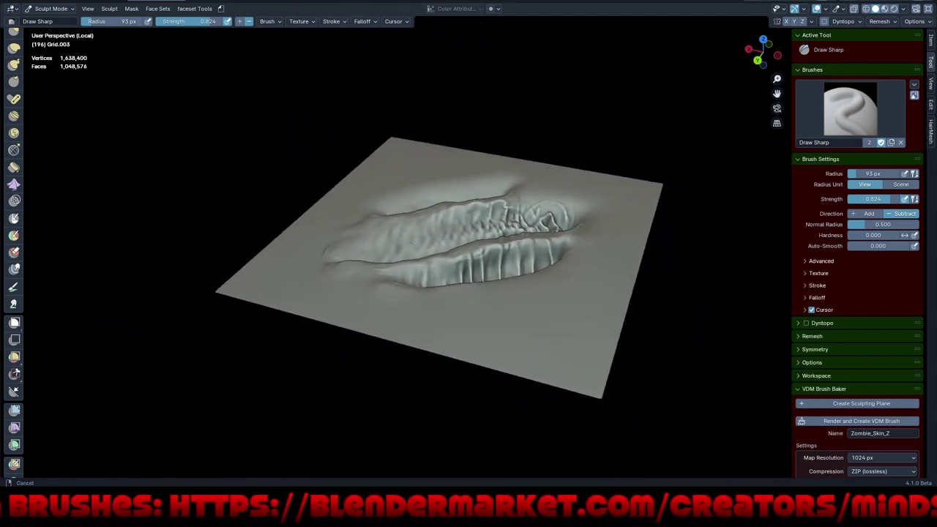
middle_drag(423, 244, 423, 244)
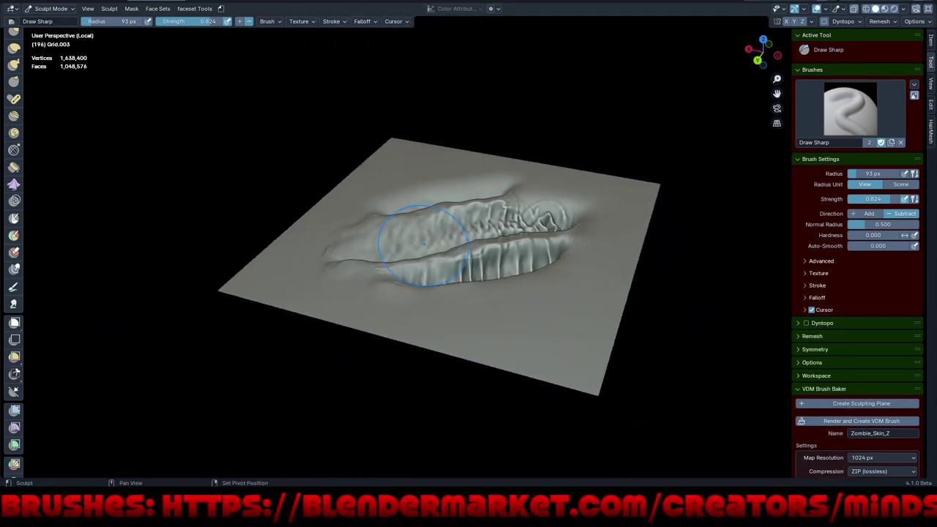
mouse_move(481, 260)
middle_down()
mouse_move(496, 293)
mouse_move(374, 185)
mouse_move(410, 199)
mouse_move(371, 211)
mouse_move(375, 221)
middle_up()
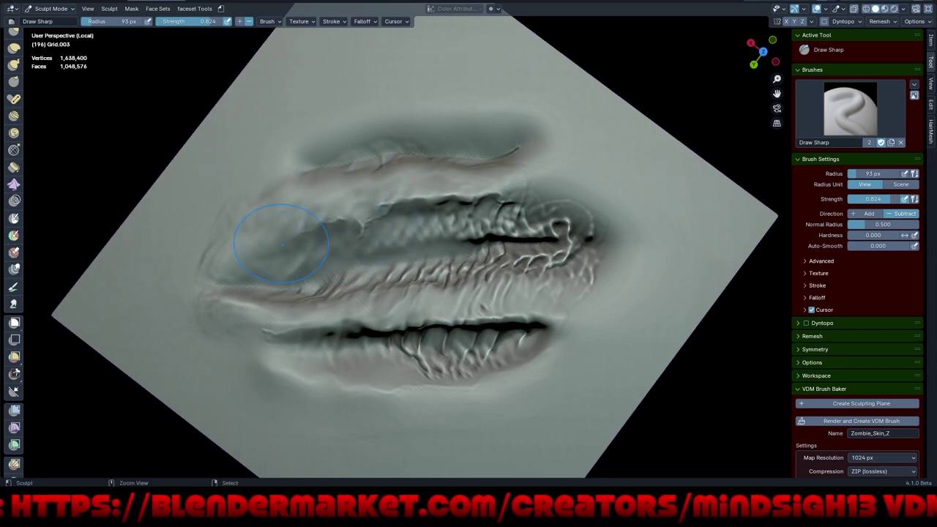
mouse_move(233, 258)
mouse_down()
mouse_move(210, 269)
mouse_move(260, 304)
mouse_move(213, 287)
mouse_up()
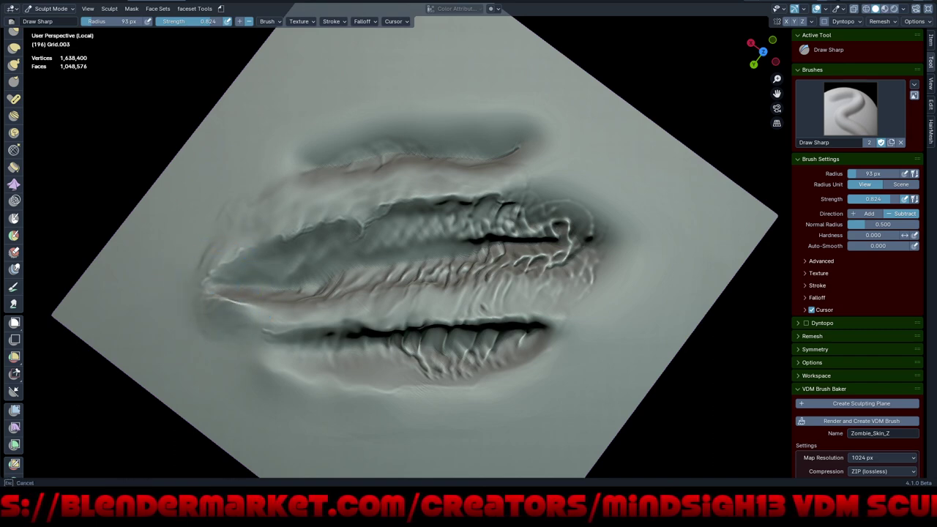
mouse_move(513, 278)
middle_down()
mouse_move(626, 292)
mouse_move(542, 296)
middle_up()
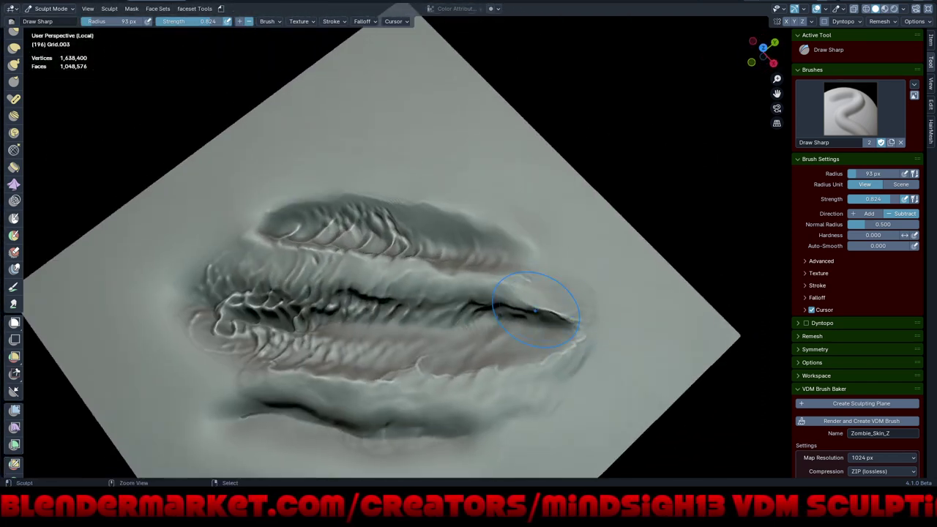
drag(546, 290, 553, 289)
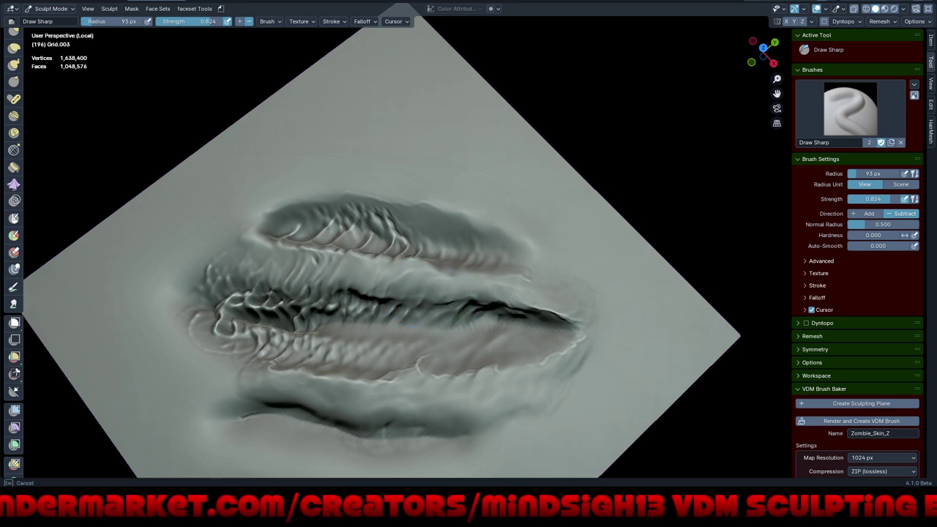
middle_drag(513, 307, 480, 269)
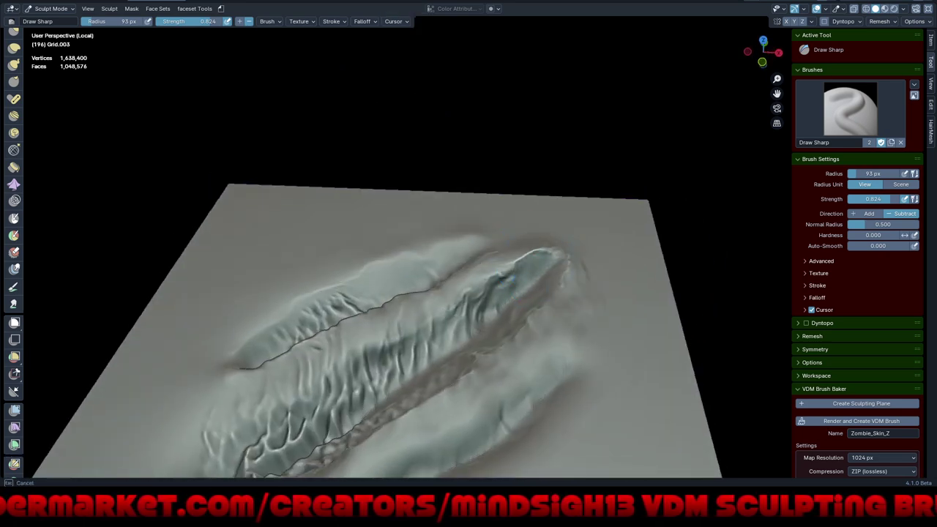
- Sharpen the ridge tip, then add finer folds there at 0.364 strength
mouse_move(542, 253)
mouse_down()
mouse_move(512, 274)
mouse_move(551, 267)
mouse_move(548, 284)
mouse_up()
mouse_move(491, 274)
mouse_down()
mouse_move(479, 319)
mouse_move(473, 303)
mouse_move(463, 317)
mouse_up()
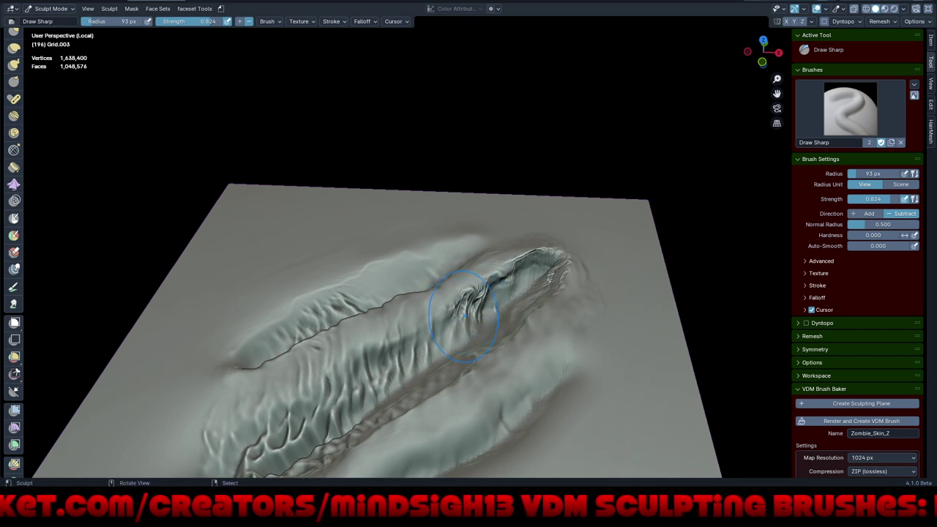
key(shift+f)
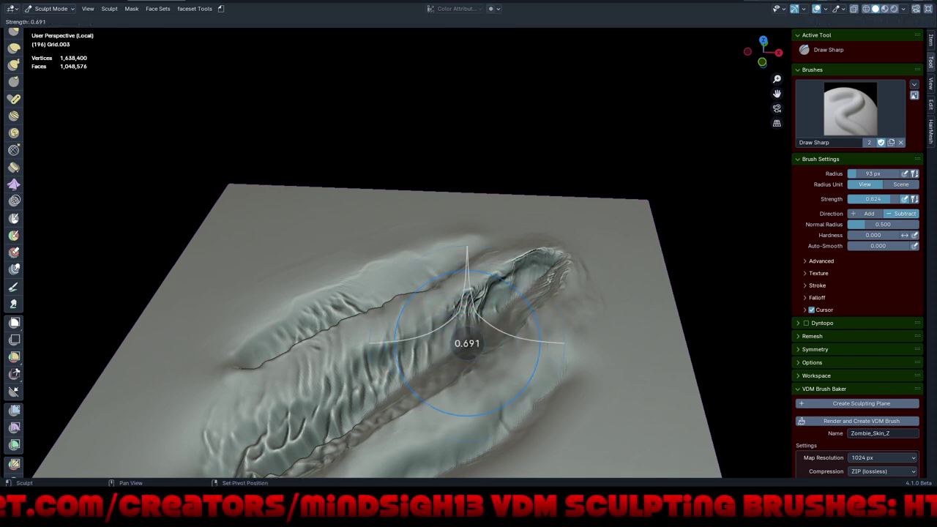
click(467, 307)
drag(455, 308, 438, 315)
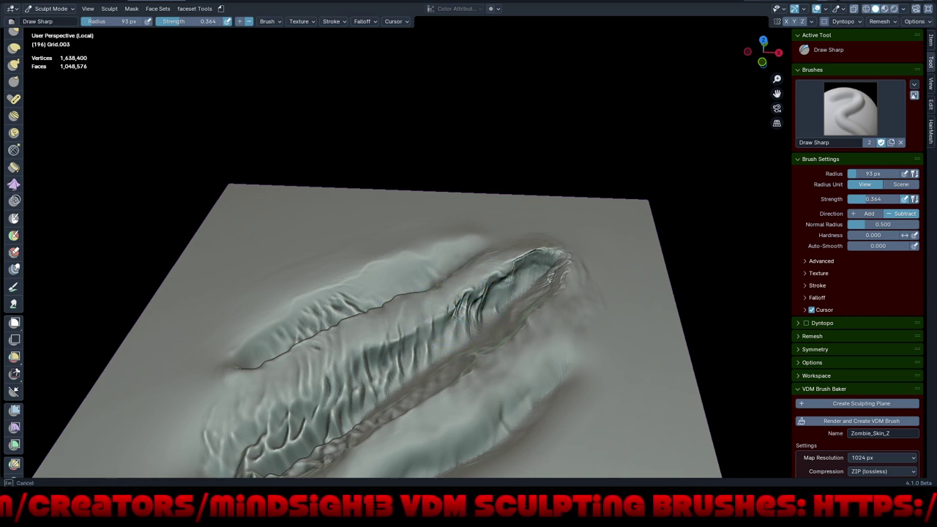
- At 0.576 strength, deepen subtle folds along the central gash edge and upper ridge's flank
key(shift+f)
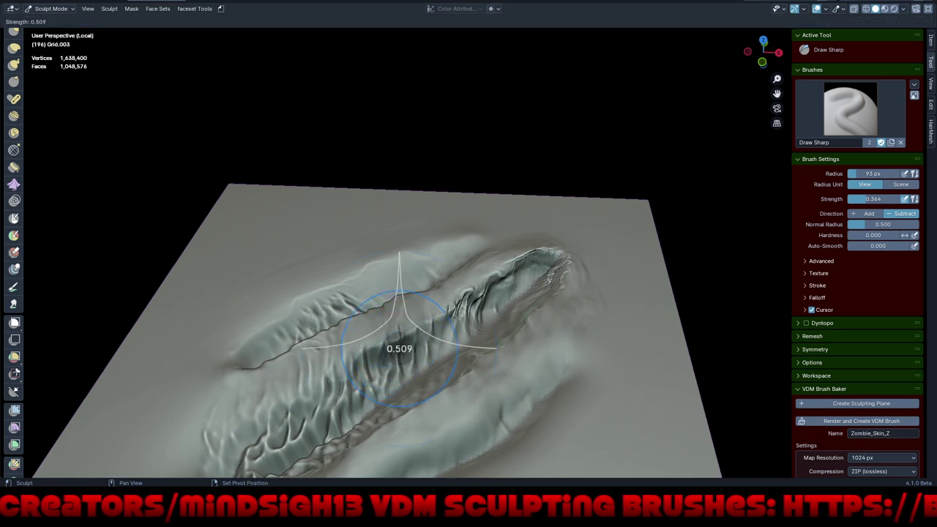
click(414, 352)
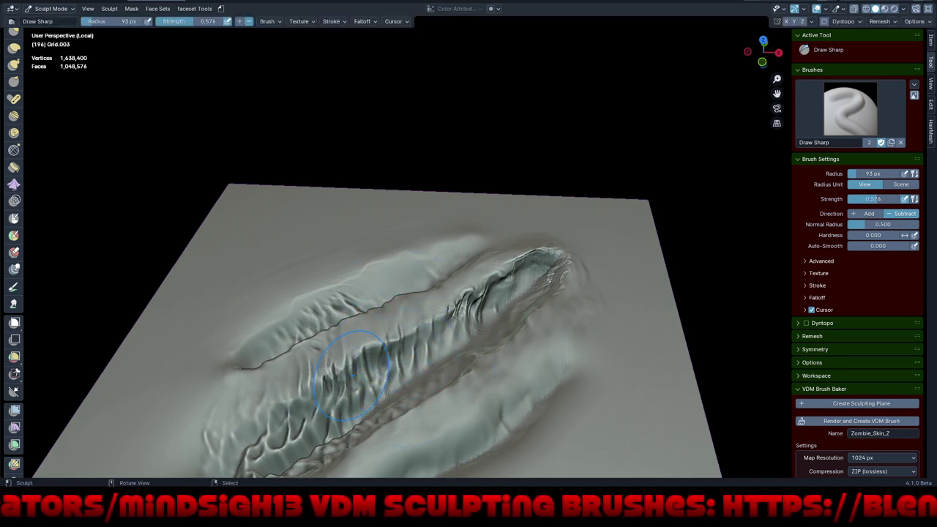
mouse_move(322, 377)
mouse_down()
mouse_move(256, 399)
mouse_move(223, 436)
mouse_up()
drag(225, 371, 253, 342)
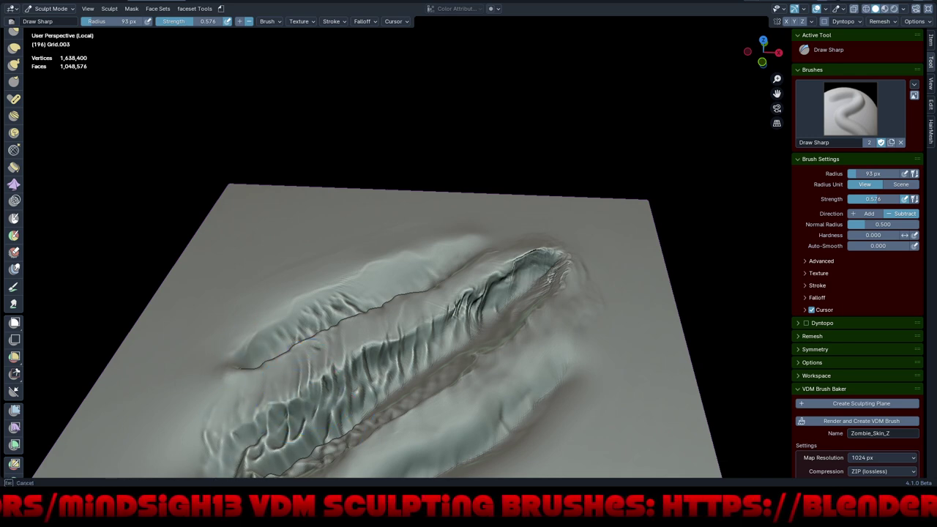
drag(293, 315, 322, 289)
mouse_move(387, 251)
mouse_down()
mouse_move(440, 256)
mouse_move(418, 241)
mouse_move(398, 271)
mouse_move(290, 330)
mouse_up()
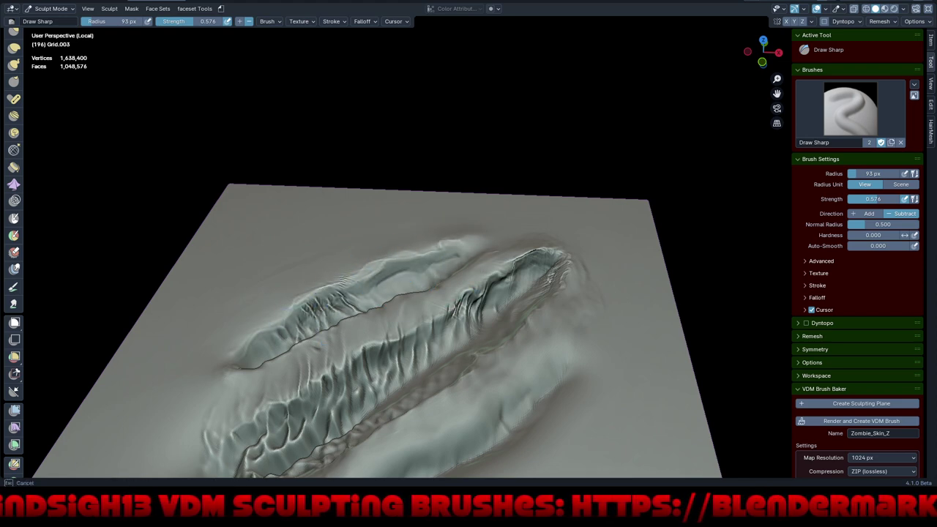
drag(311, 289, 318, 271)
mouse_move(390, 316)
middle_down()
mouse_move(502, 385)
mouse_move(479, 380)
mouse_move(547, 305)
mouse_move(487, 373)
middle_up()
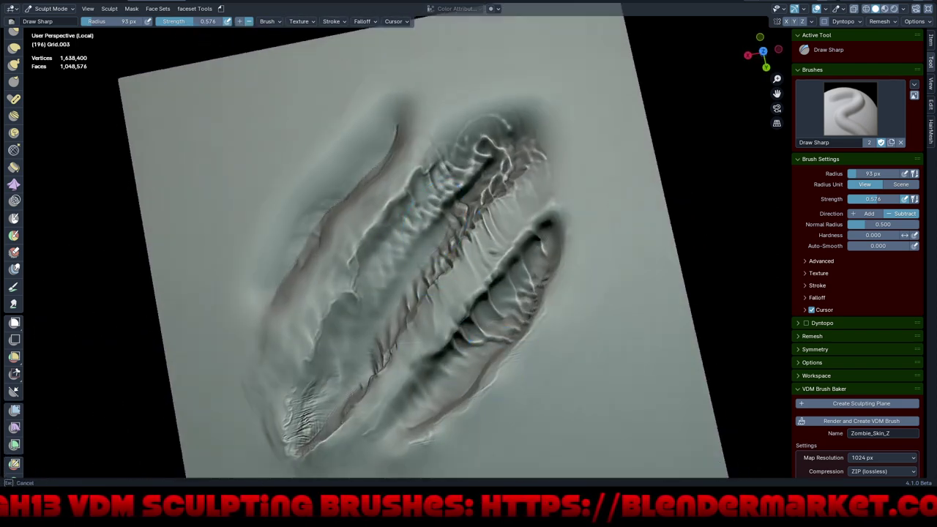
- Draw a small fold toward the central gash's lower-left end
drag(361, 330, 340, 292)
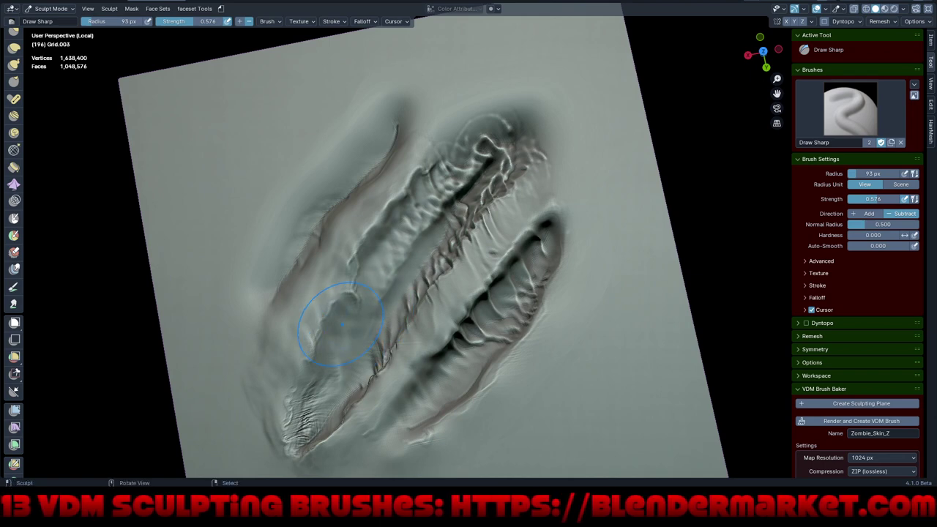
mouse_move(325, 324)
mouse_down()
mouse_move(322, 358)
mouse_move(301, 395)
mouse_up()
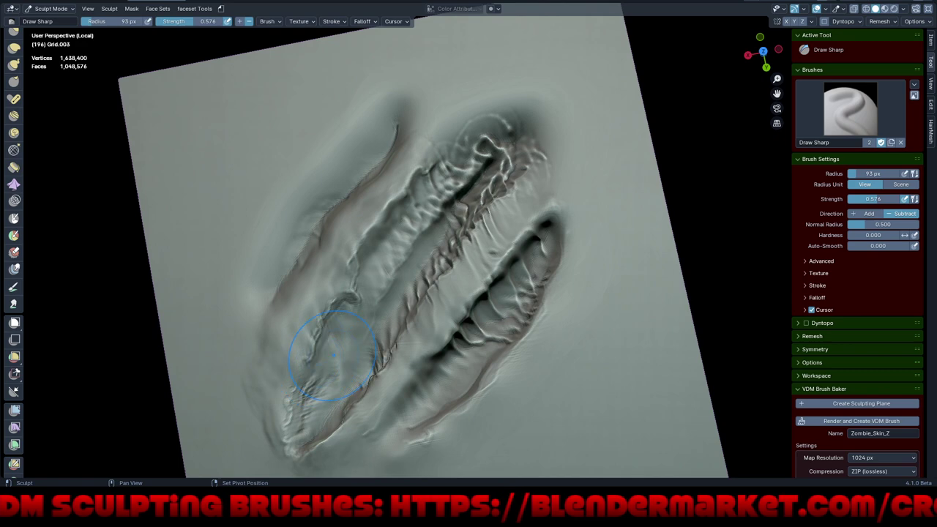
middle_drag(333, 355, 324, 322)
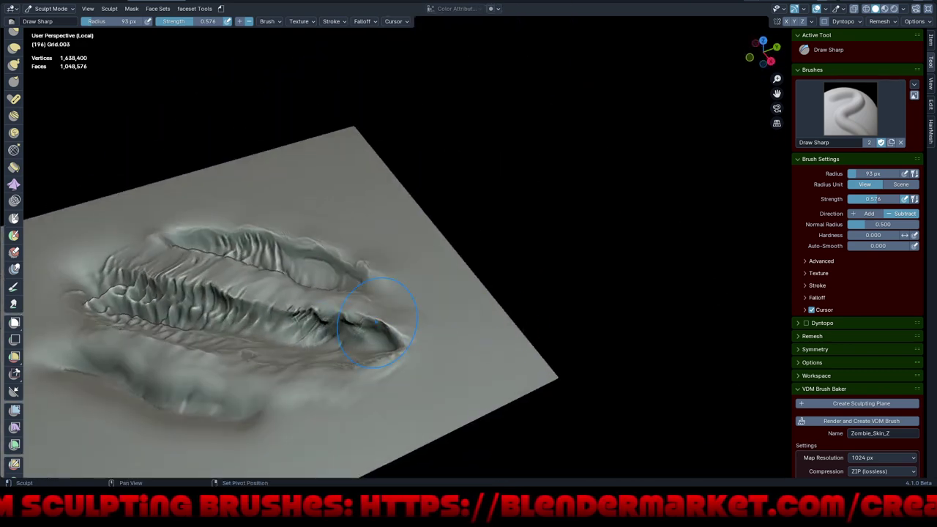
middle_drag(368, 372, 512, 312)
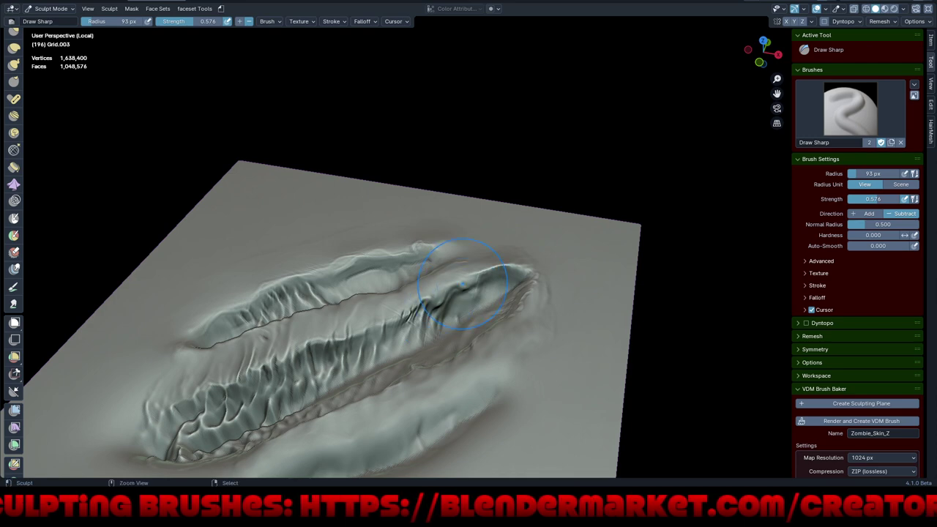
- Etch fine sharp creases into and down from the central ridge's rounded far tip
drag(463, 283, 445, 292)
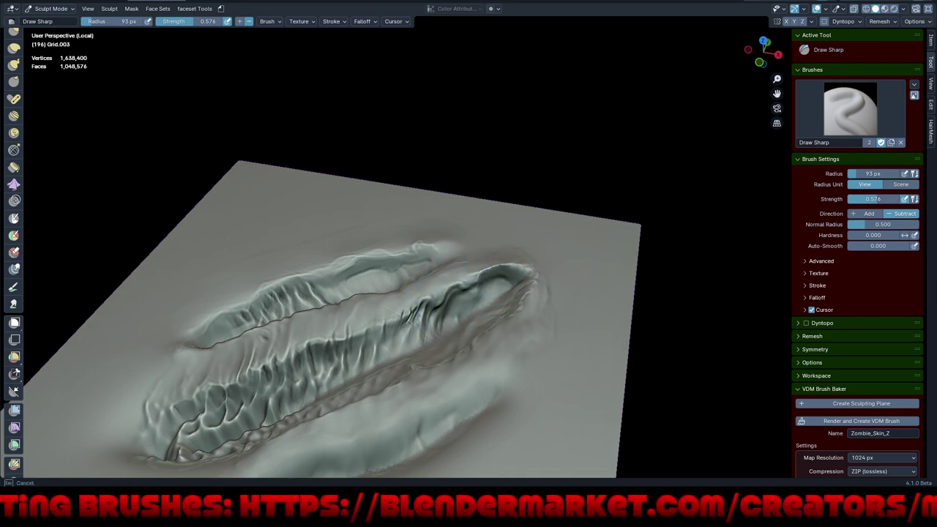
drag(513, 282, 469, 289)
drag(526, 276, 478, 279)
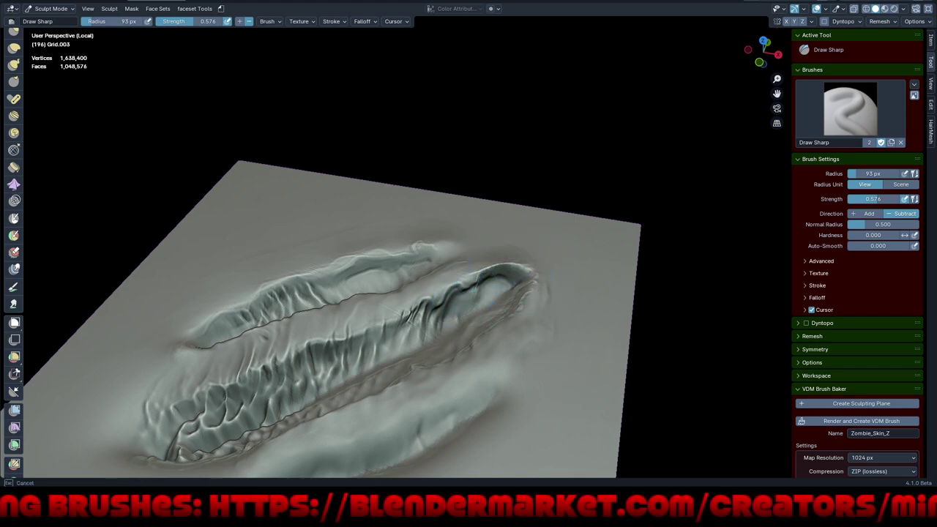
middle_drag(434, 356, 527, 344)
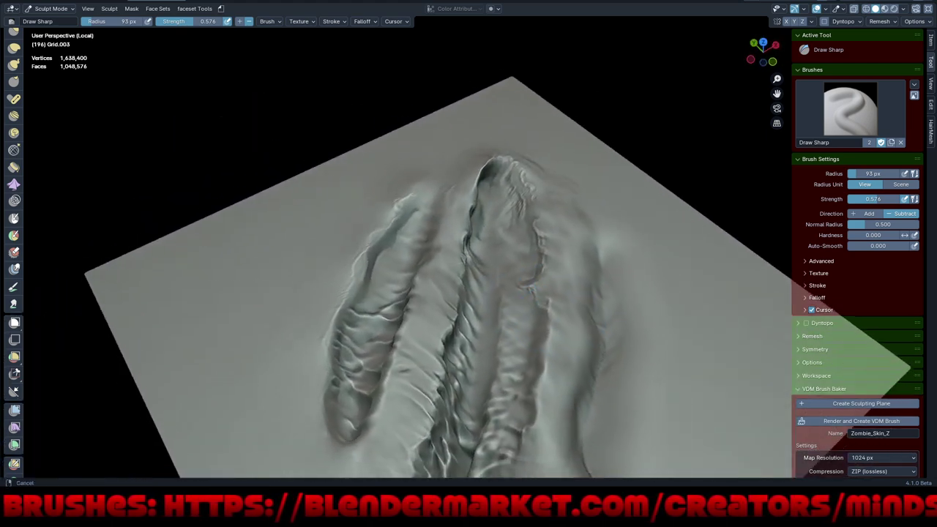
middle_drag(507, 210, 498, 205)
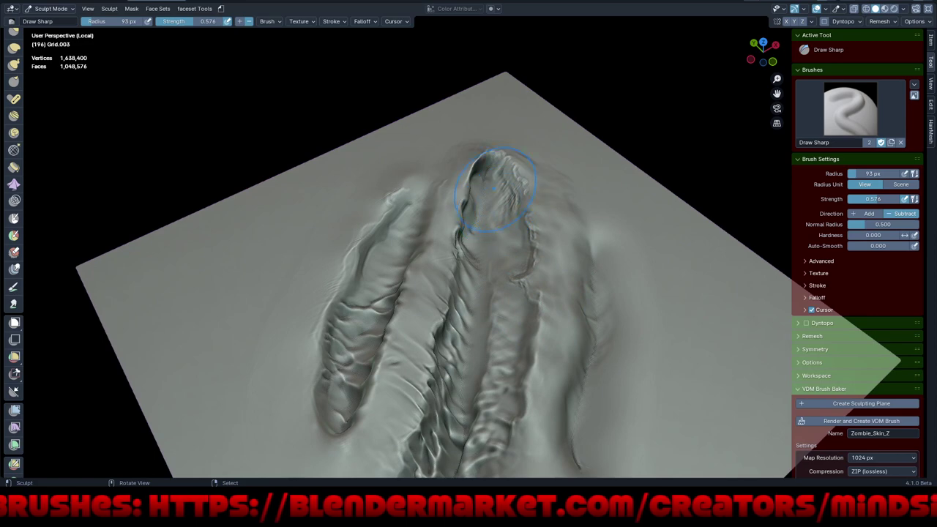
drag(495, 189, 505, 282)
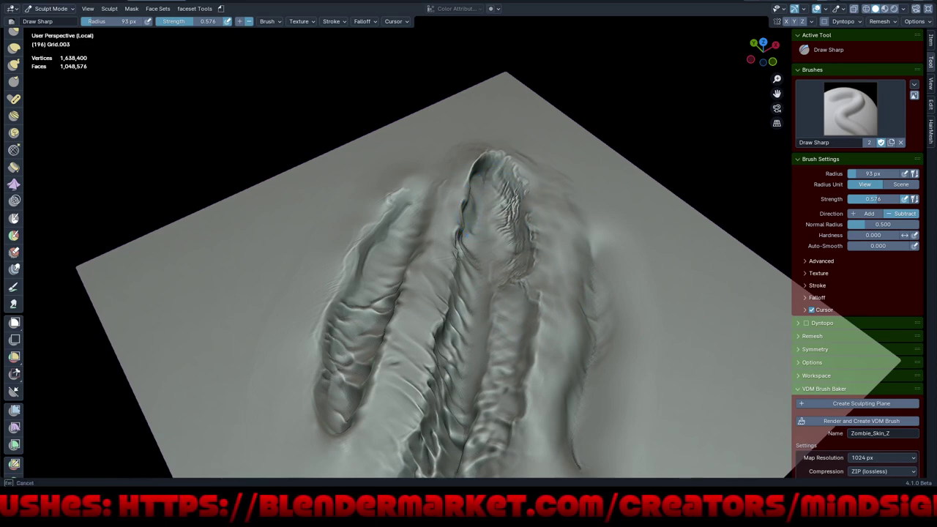
mouse_move(468, 228)
mouse_down()
mouse_move(533, 233)
mouse_move(510, 192)
mouse_up()
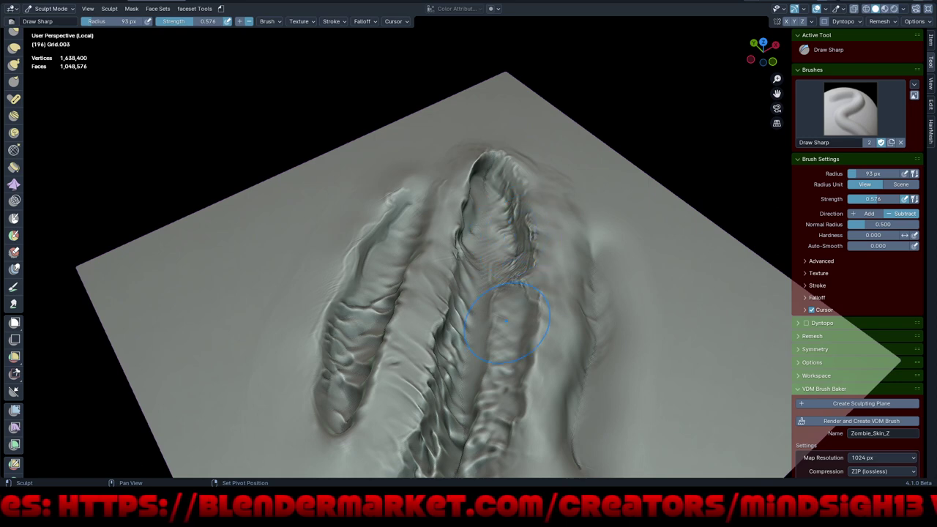
middle_drag(517, 289, 512, 348)
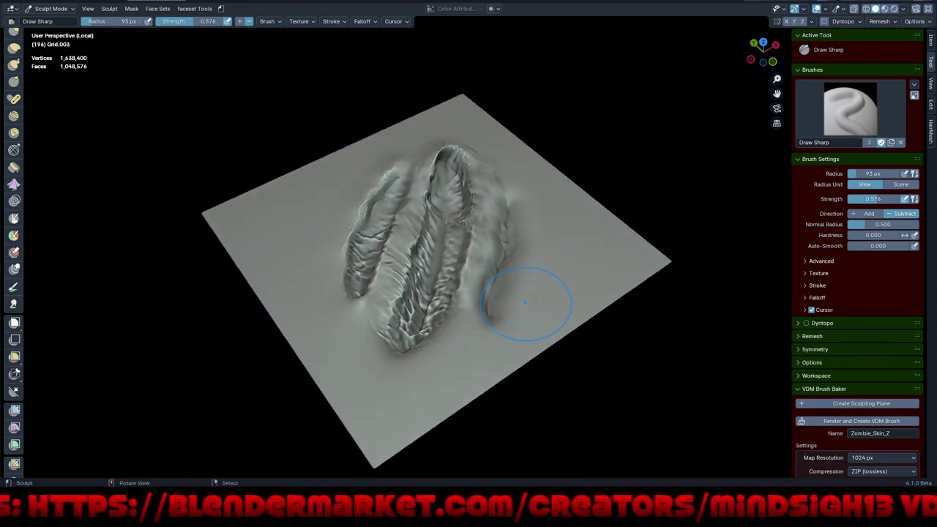
- Save the sculpt file and inspect the whole relief
key(ctrl+s)
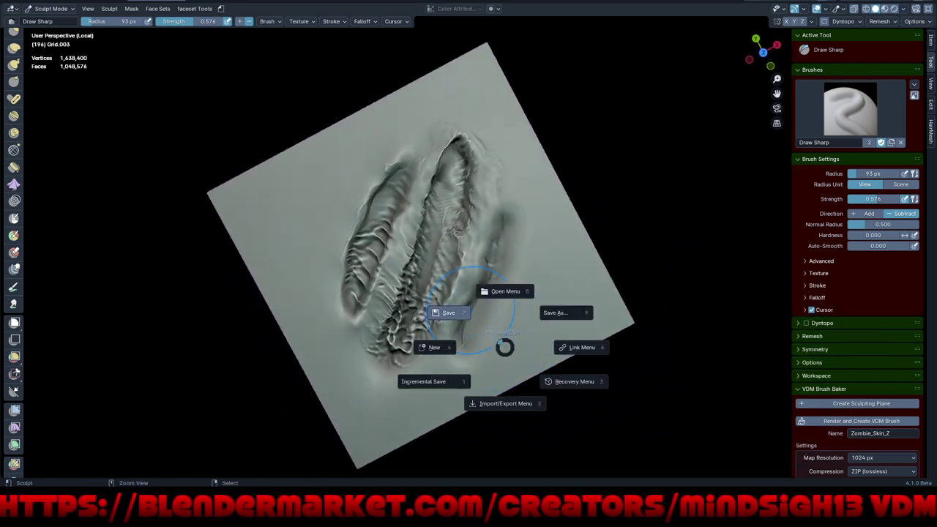
click(469, 315)
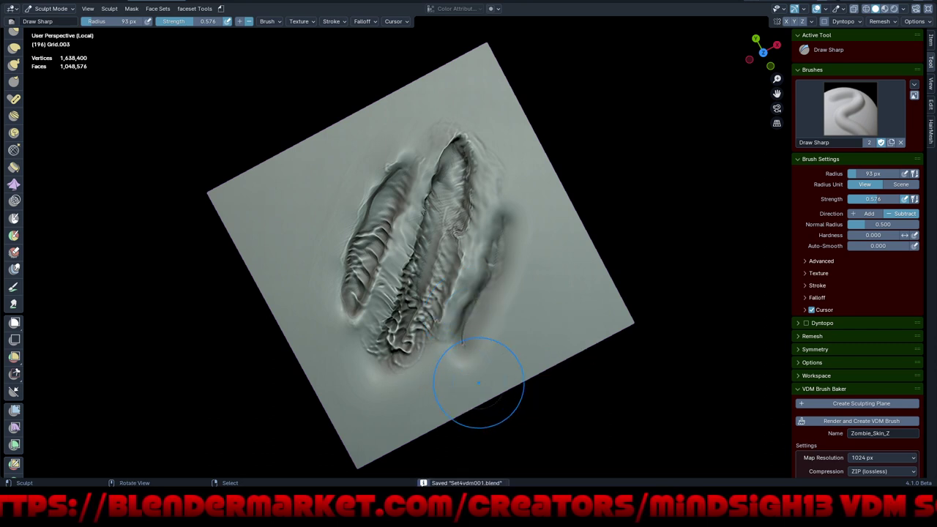
mouse_move(508, 387)
middle_down()
mouse_move(556, 345)
mouse_move(601, 339)
middle_up()
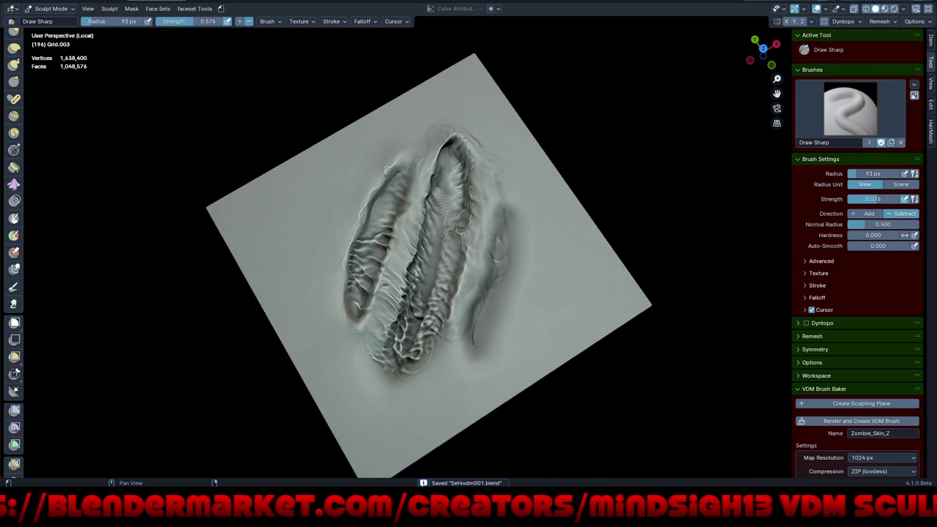
- Switch to the Draw brush and bring up the VDM brush gallery
key(q)
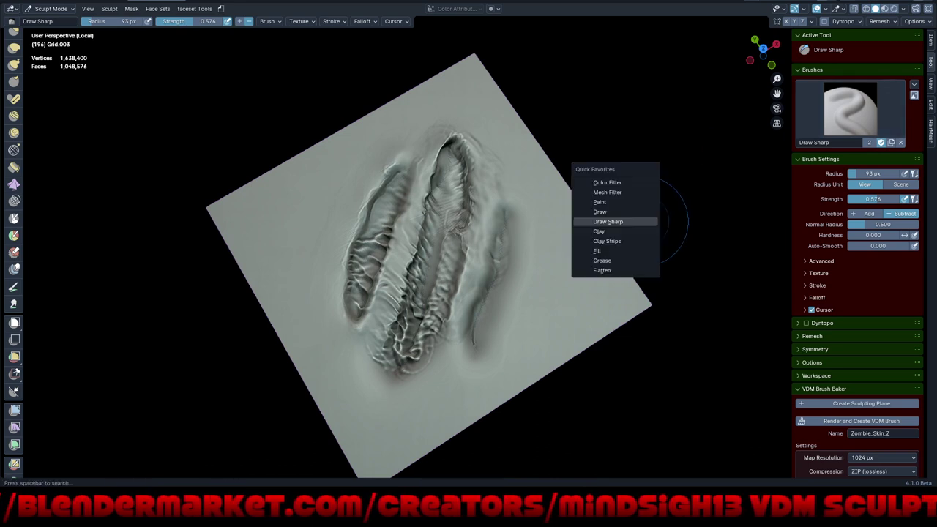
click(601, 211)
key(shift+space)
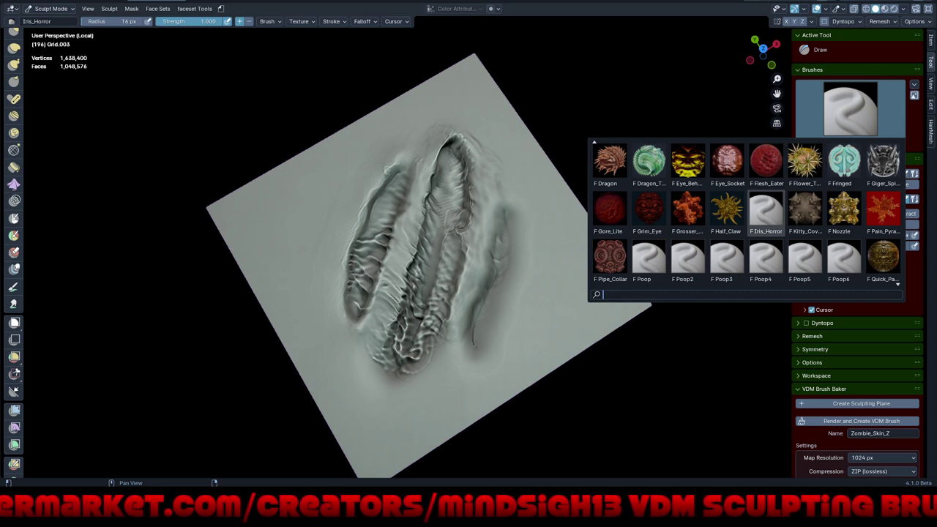
- Select the Flesh_Eater brush and paint its texture down the length of the central ridge
click(766, 161)
scroll(512, 249, up, 2)
scroll(432, 211, up, 3)
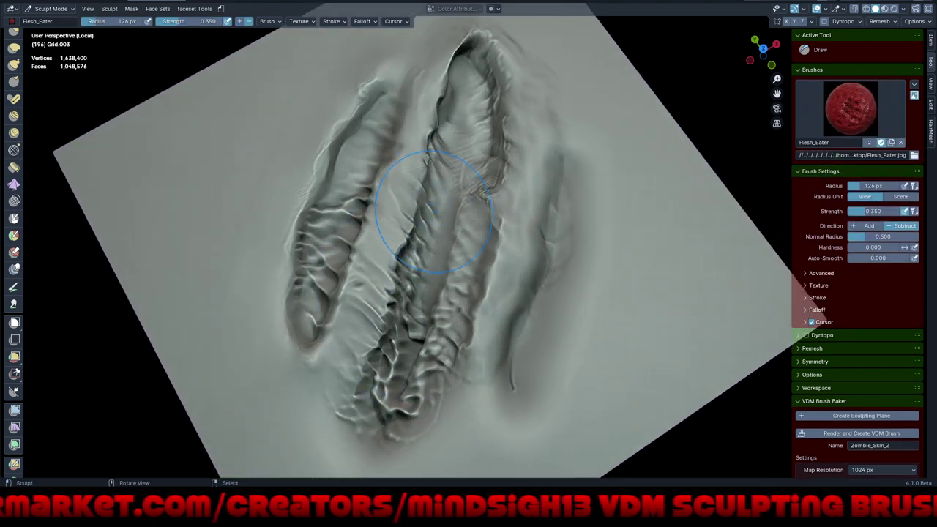
middle_drag(431, 211, 438, 192)
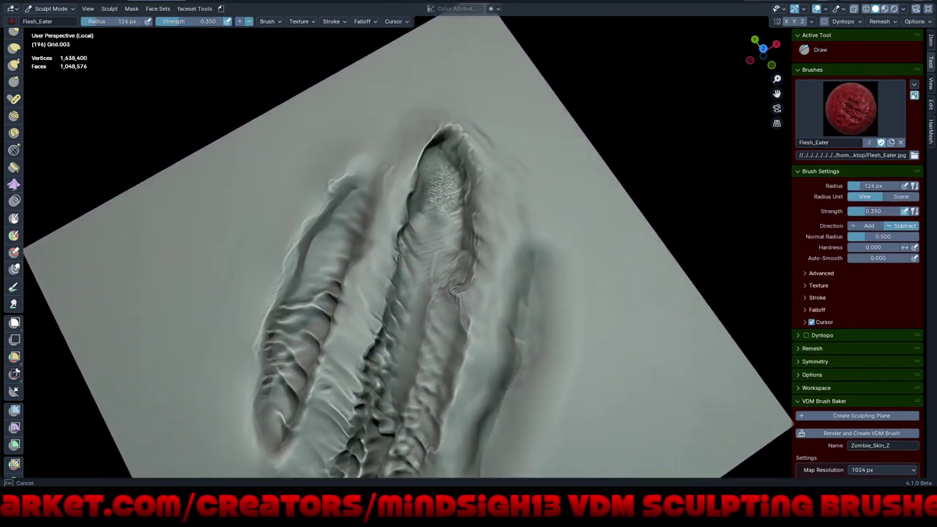
drag(448, 217, 432, 251)
drag(425, 311, 421, 375)
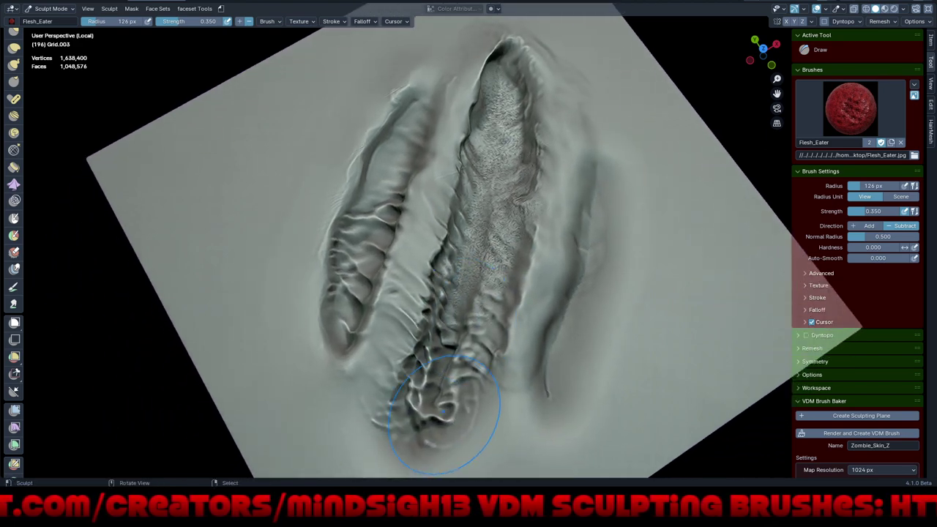
drag(443, 414, 370, 263)
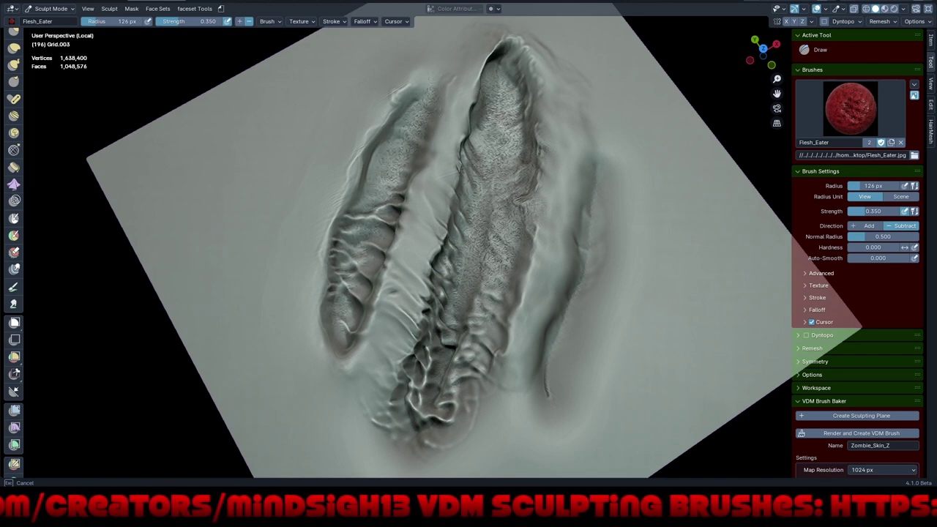
- Paint Flesh_Eater texture along the right gash from bottom to top, then inspect the plane
mouse_move(563, 351)
mouse_down()
mouse_move(565, 391)
mouse_move(607, 199)
mouse_up()
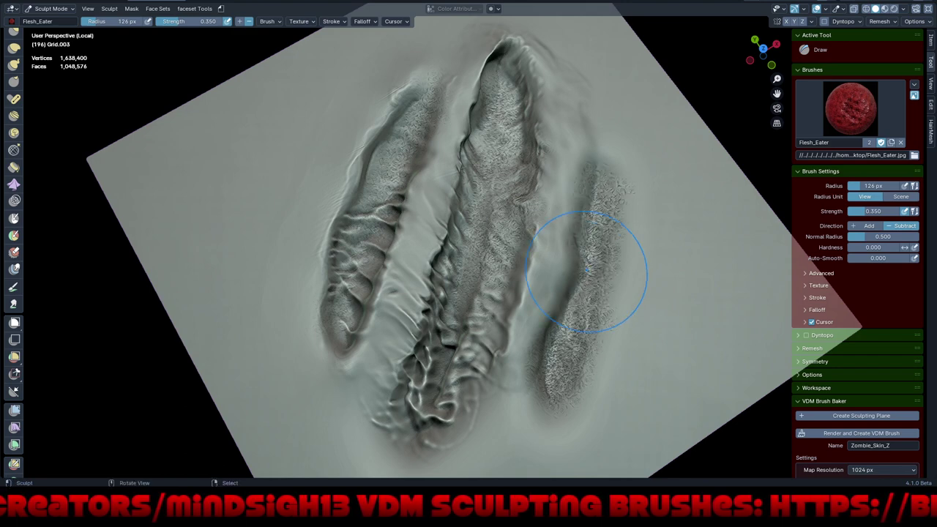
mouse_move(585, 293)
mouse_down()
mouse_move(552, 366)
mouse_move(553, 399)
mouse_move(571, 344)
mouse_up()
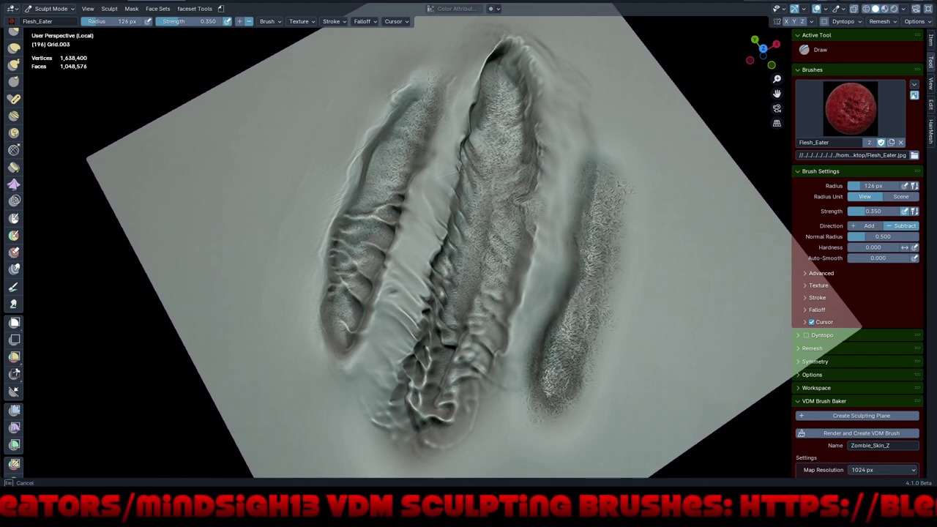
drag(586, 263, 581, 230)
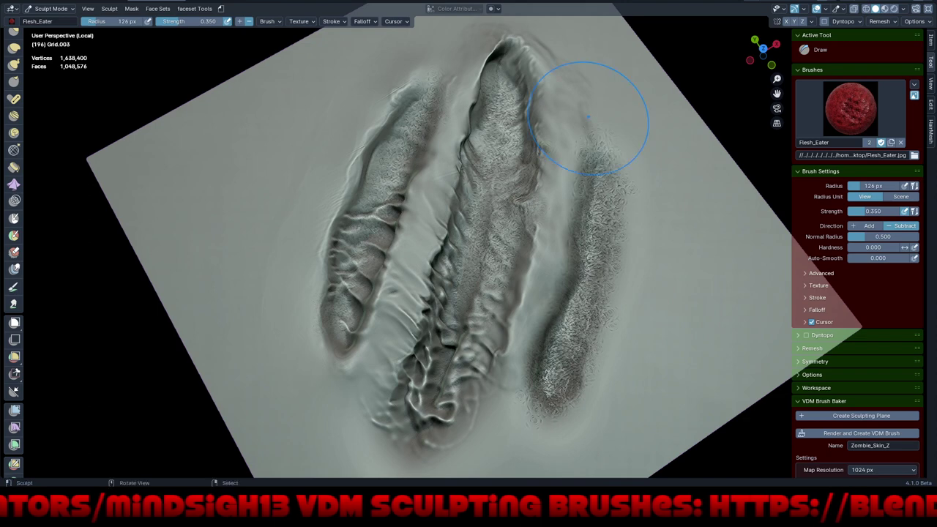
mouse_move(514, 245)
middle_down()
mouse_move(502, 313)
mouse_move(563, 351)
middle_up()
shift+middle_drag(497, 231, 516, 295)
middle_drag(484, 344, 454, 351)
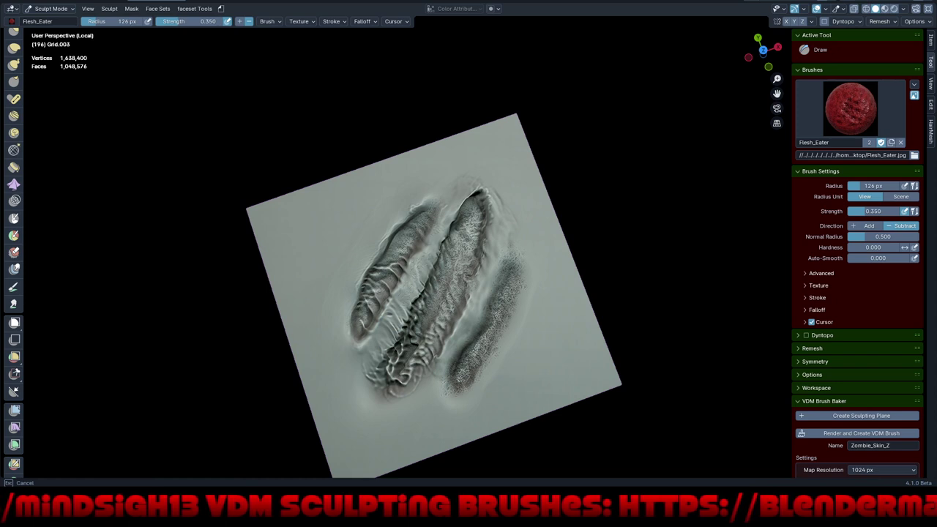
- Switch to the Chicken_Skin brush and stroke bumpy texture near the central gash
click(850, 108)
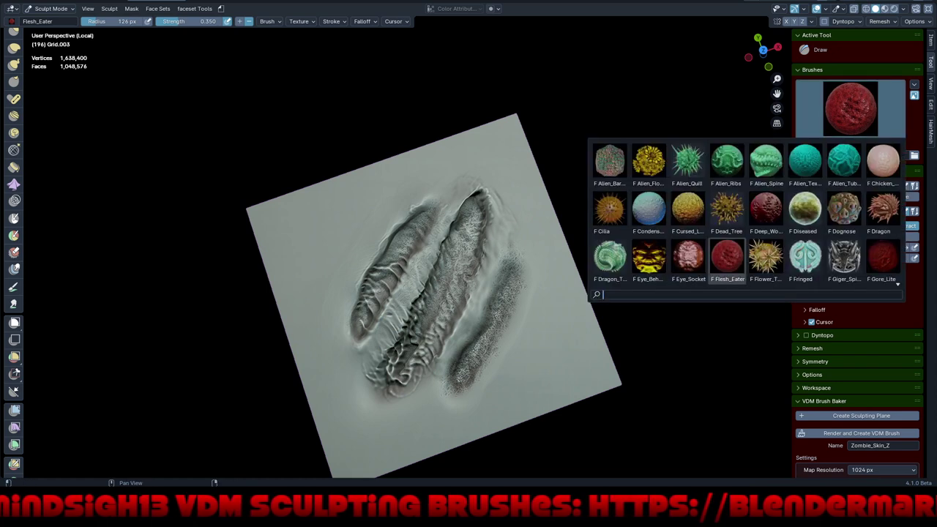
click(727, 260)
scroll(487, 320, up, 1)
scroll(498, 315, up, 2)
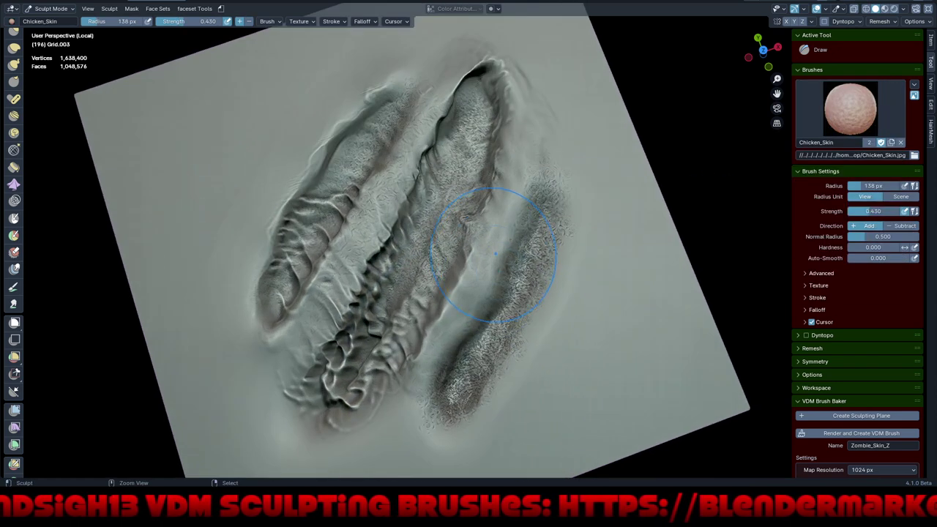
scroll(469, 322, up, 2)
scroll(420, 334, up, 2)
drag(419, 334, 449, 198)
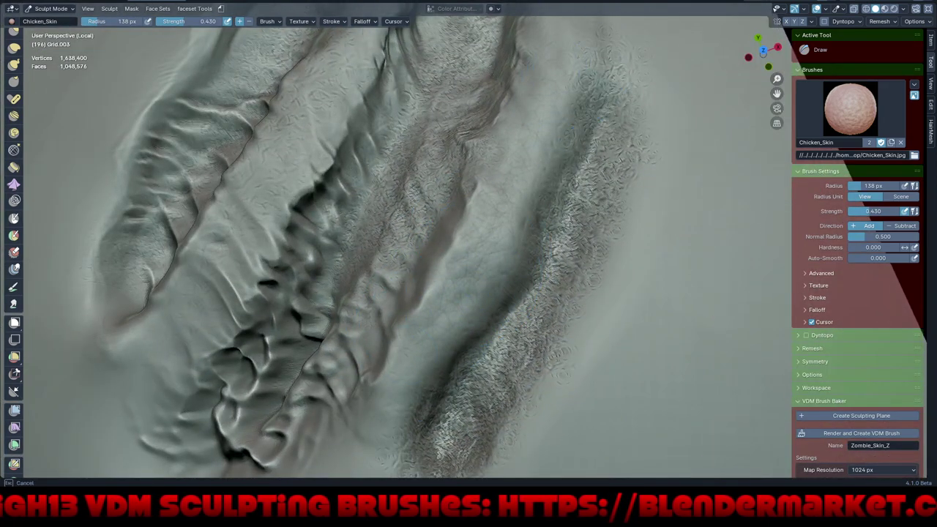
- Orbit and zoom around the plane to inspect the Chicken_Skin detail on the ridges and folds
middle_drag(402, 388, 554, 279)
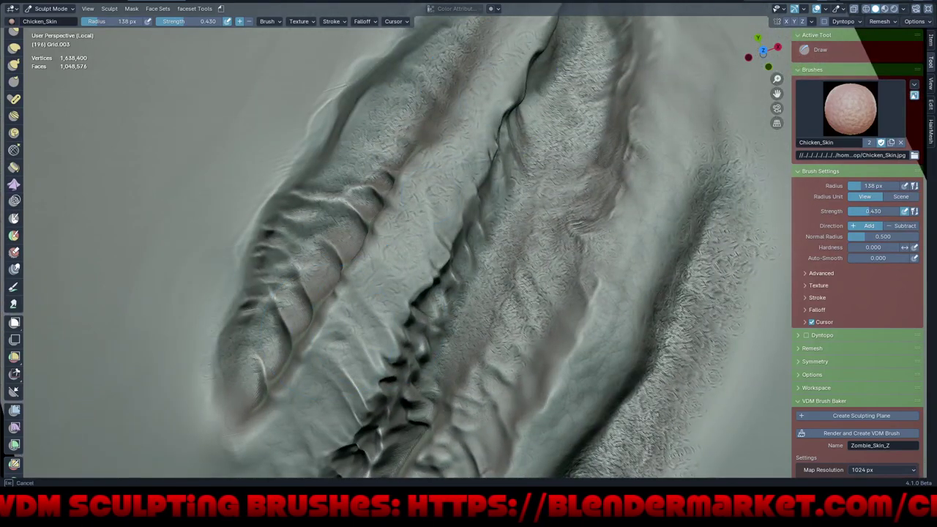
middle_drag(505, 192, 504, 191)
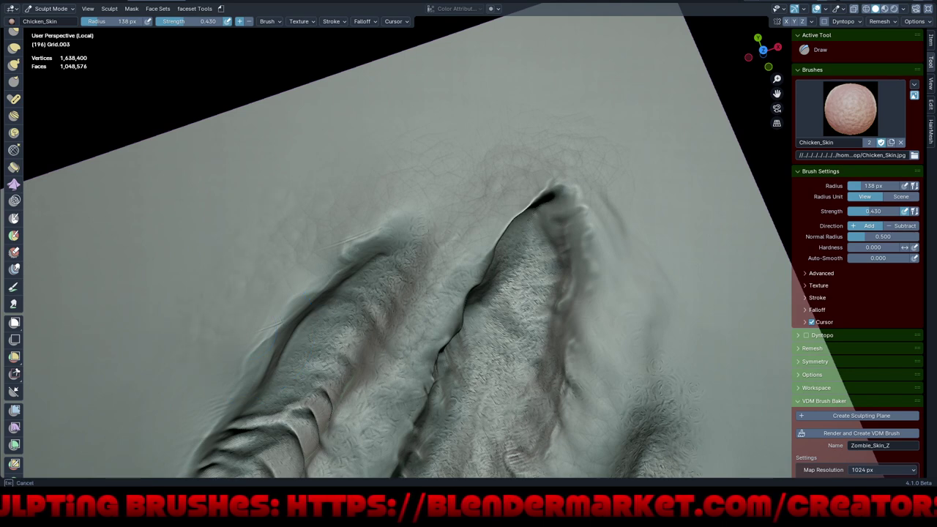
middle_drag(504, 192, 444, 168)
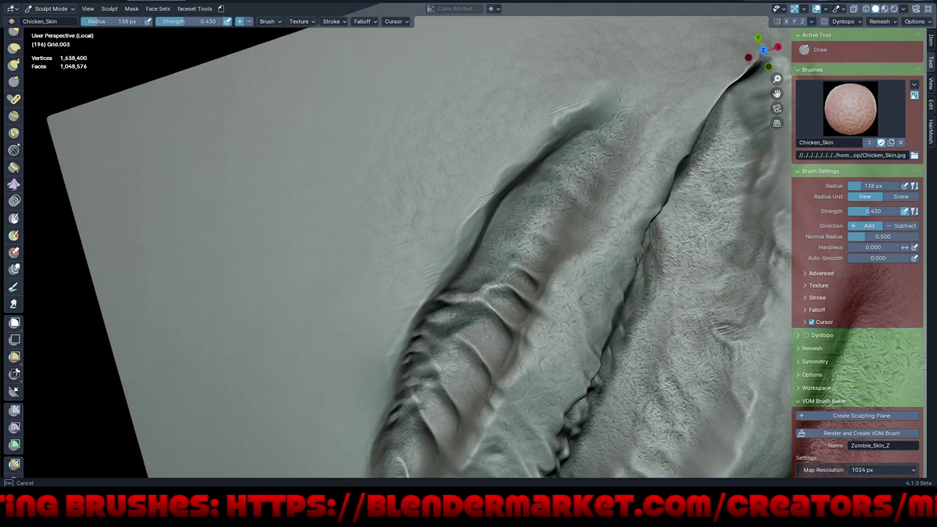
middle_drag(345, 189, 439, 293)
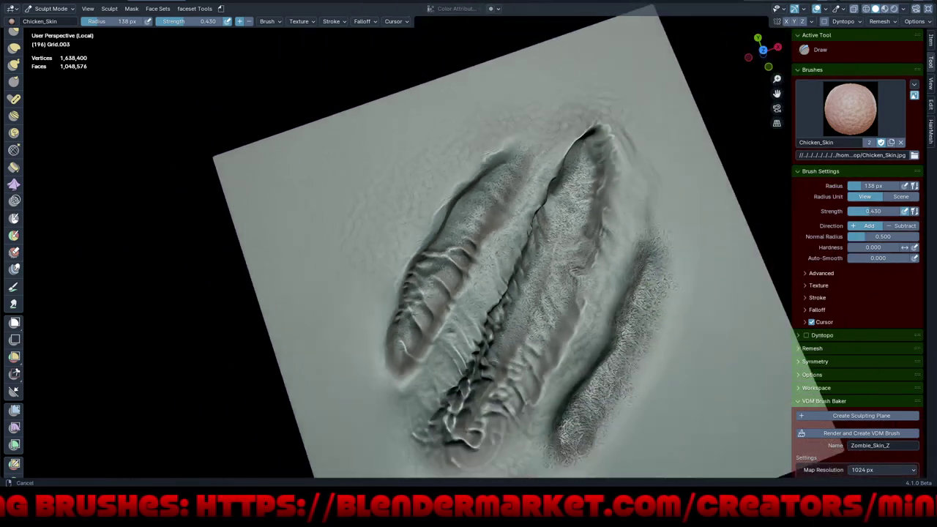
scroll(481, 386, up, 2)
scroll(415, 171, up, 5)
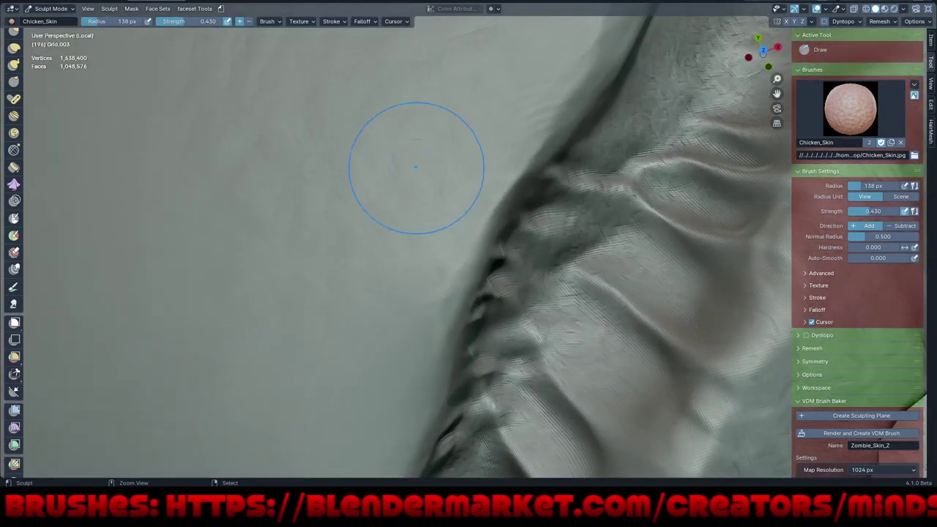
scroll(386, 415, down, 6)
scroll(462, 359, up, 1)
middle_drag(351, 198, 310, 214)
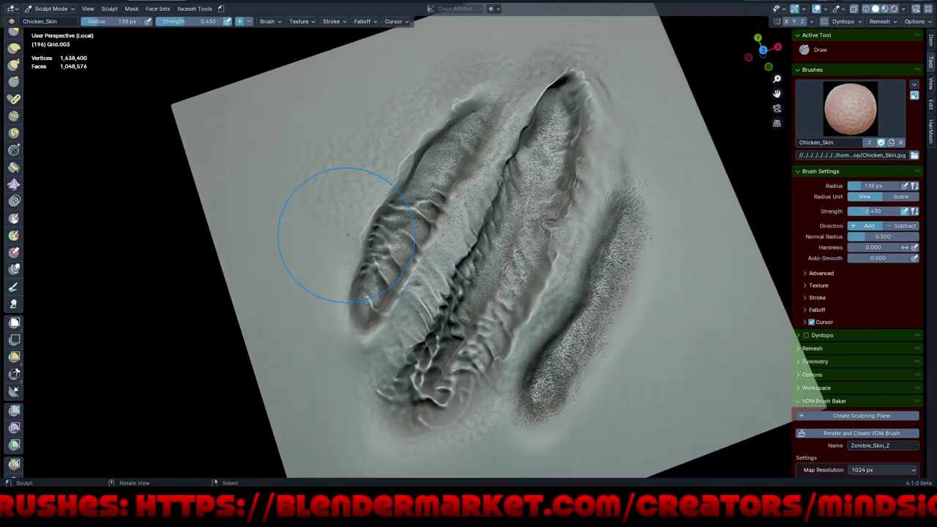
scroll(322, 249, up, 3)
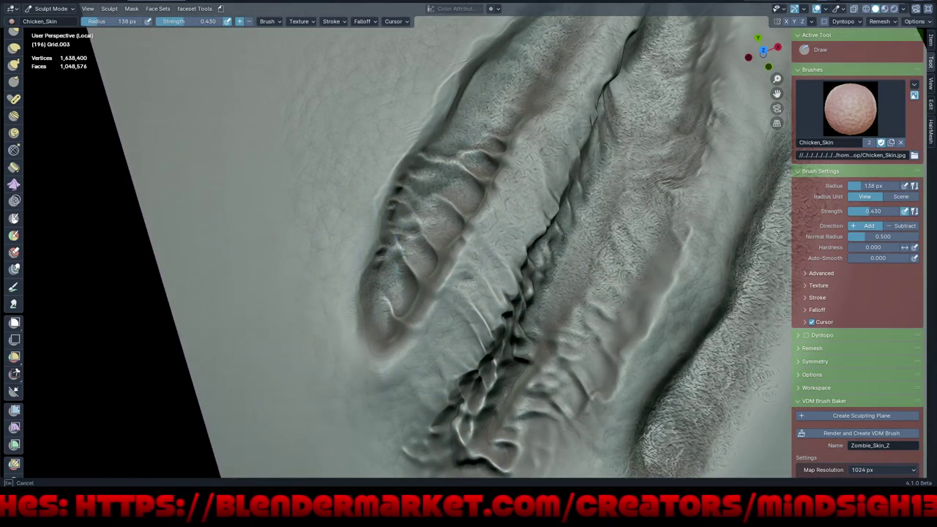
middle_drag(355, 343, 381, 322)
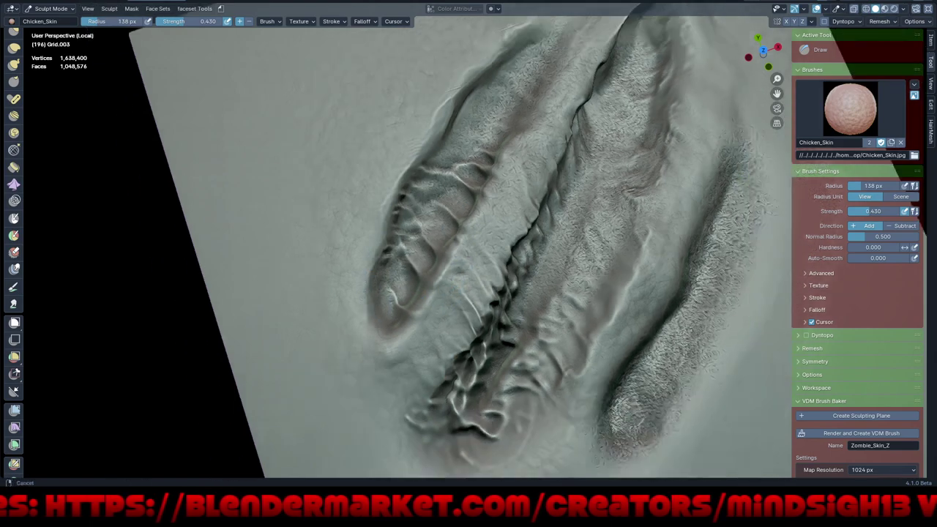
scroll(439, 355, down, 3)
middle_drag(440, 356, 324, 219)
scroll(344, 249, up, 4)
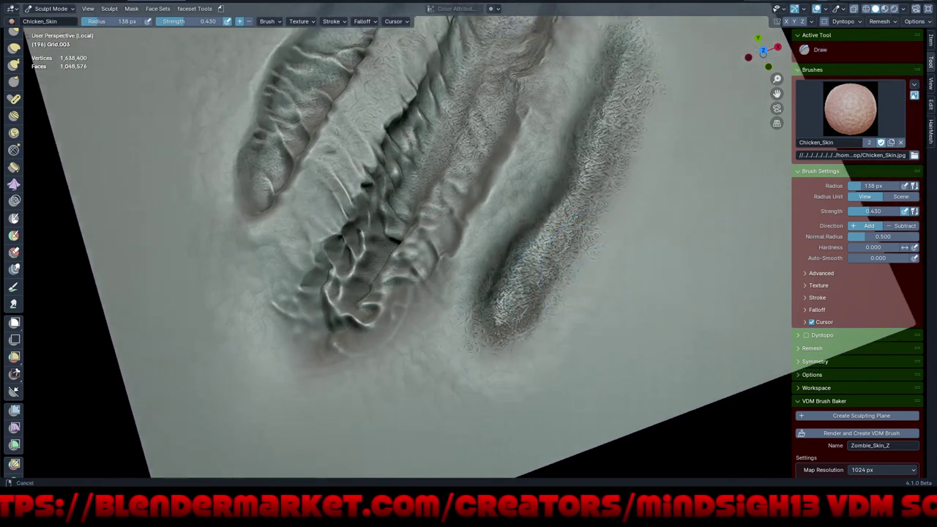
mouse_move(324, 219)
middle_down()
mouse_move(410, 314)
mouse_move(388, 319)
middle_up()
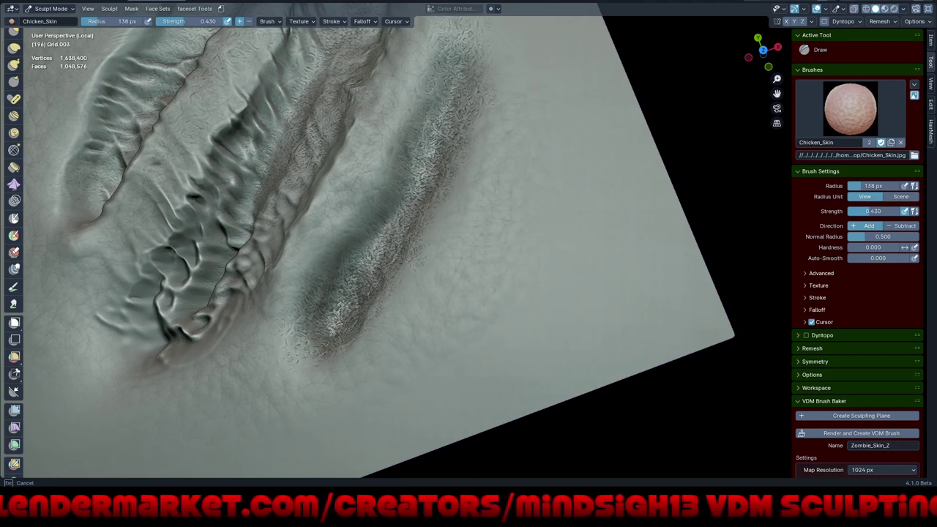
middle_drag(534, 119, 537, 335)
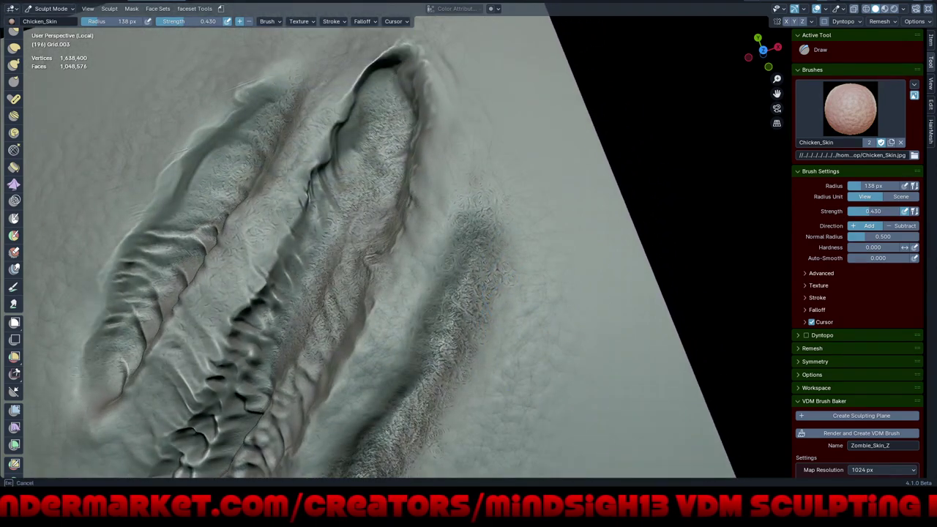
middle_drag(507, 223, 565, 322)
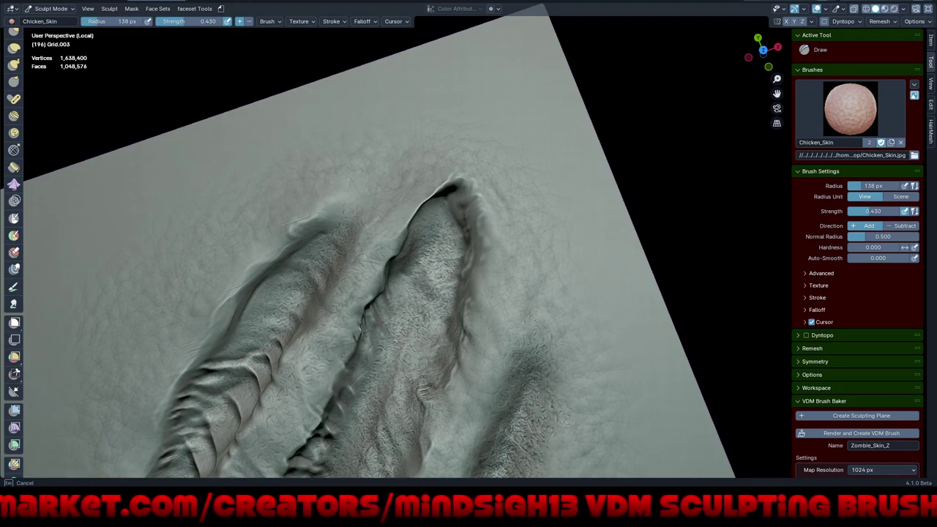
scroll(251, 251, down, 3)
scroll(483, 322, down, 2)
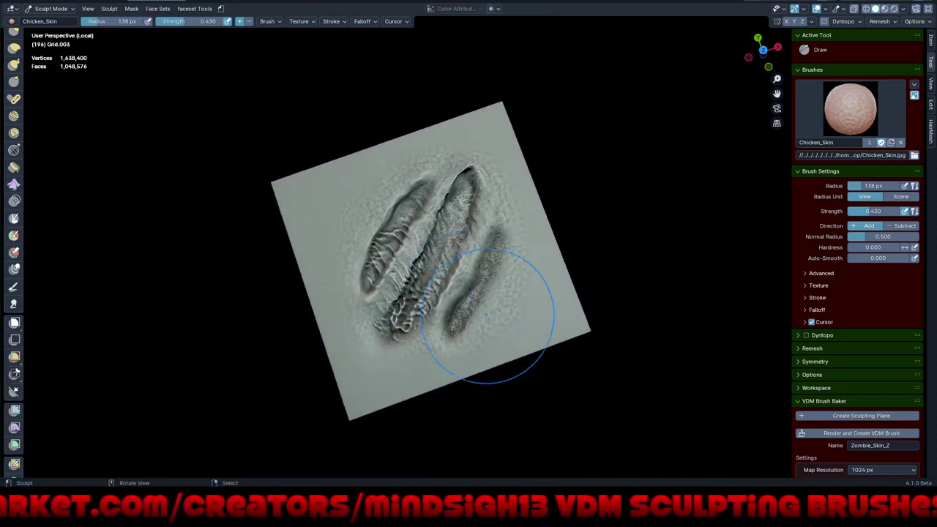
ctrl+middle_drag(484, 318, 448, 272)
ctrl+middle_drag(414, 363, 310, 157)
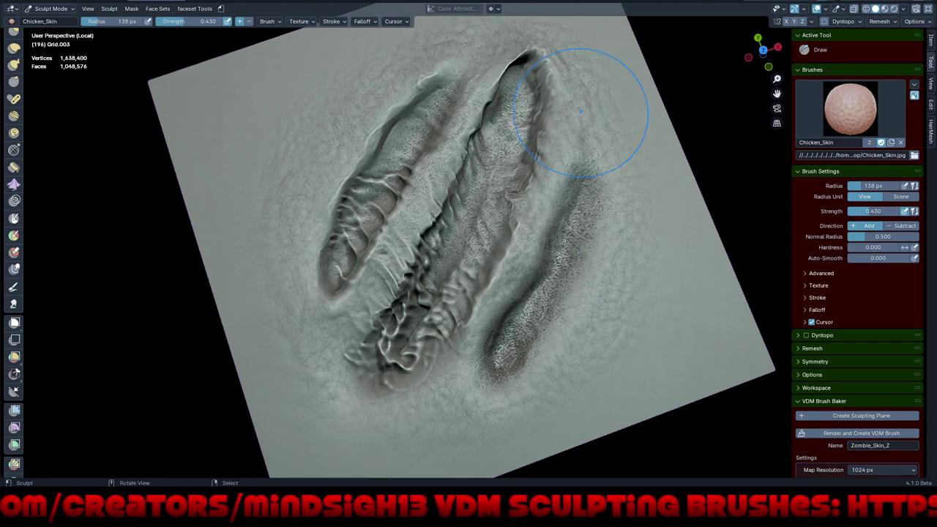
mouse_move(575, 118)
middle_down()
mouse_move(586, 136)
mouse_move(526, 255)
middle_up()
middle_drag(578, 375, 540, 282)
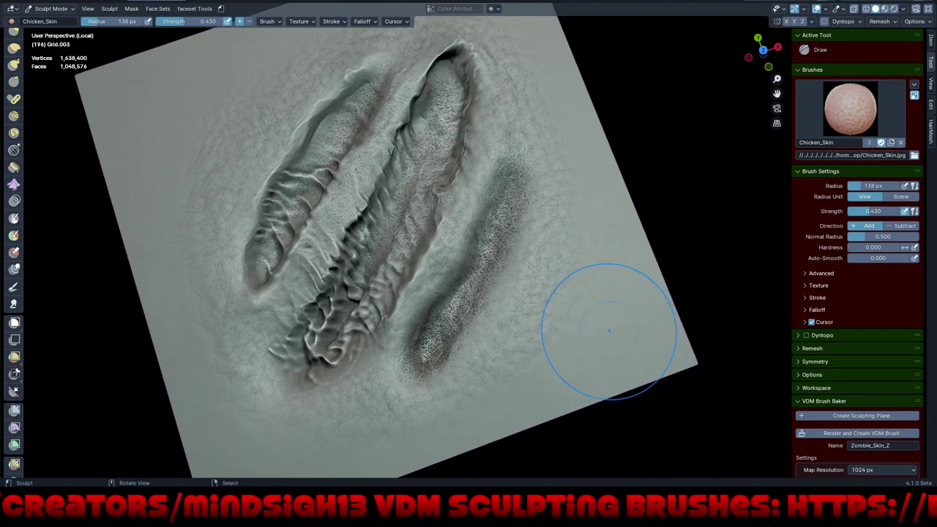
mouse_move(579, 358)
middle_down()
mouse_move(540, 210)
mouse_move(564, 262)
mouse_move(593, 233)
middle_up()
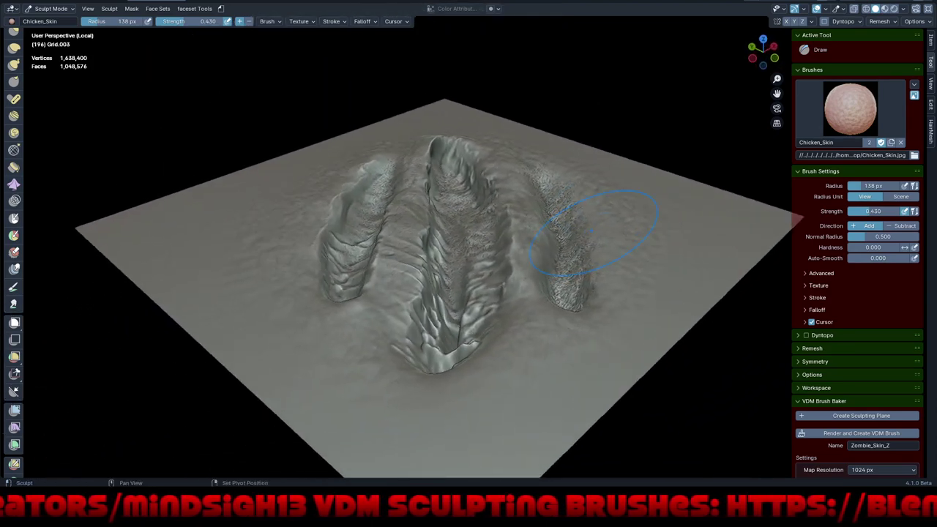
scroll(593, 233, down, 2)
- Switch to the Grab brush and set its radius to 252 px
key(g)
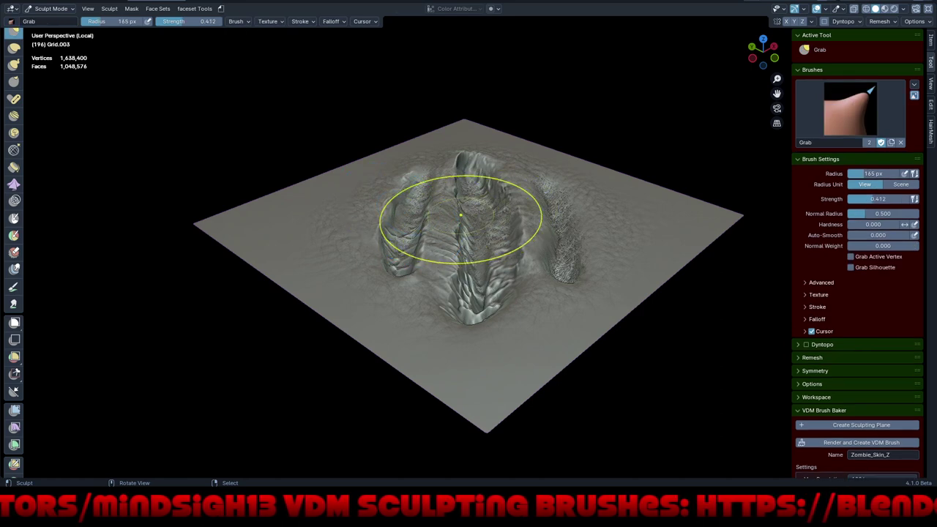
key(f)
click(496, 236)
drag(496, 237, 498, 235)
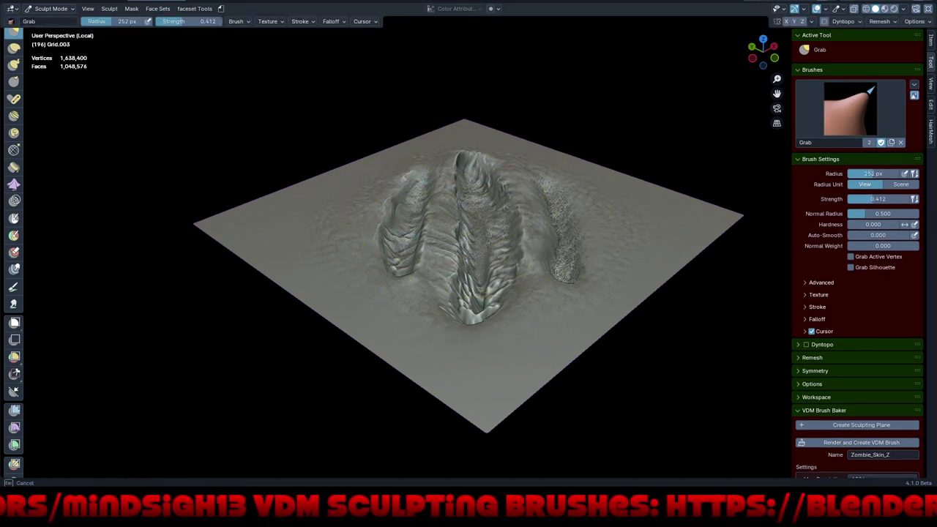
scroll(464, 210, up, 1)
scroll(444, 209, up, 1)
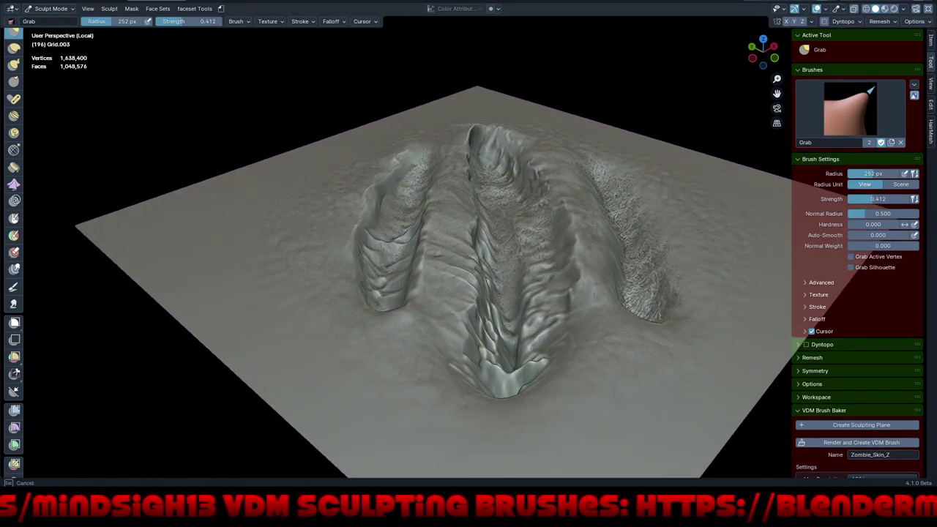
- Pull the central, left and right ridges and the skin between them into new shapes
drag(498, 234, 440, 230)
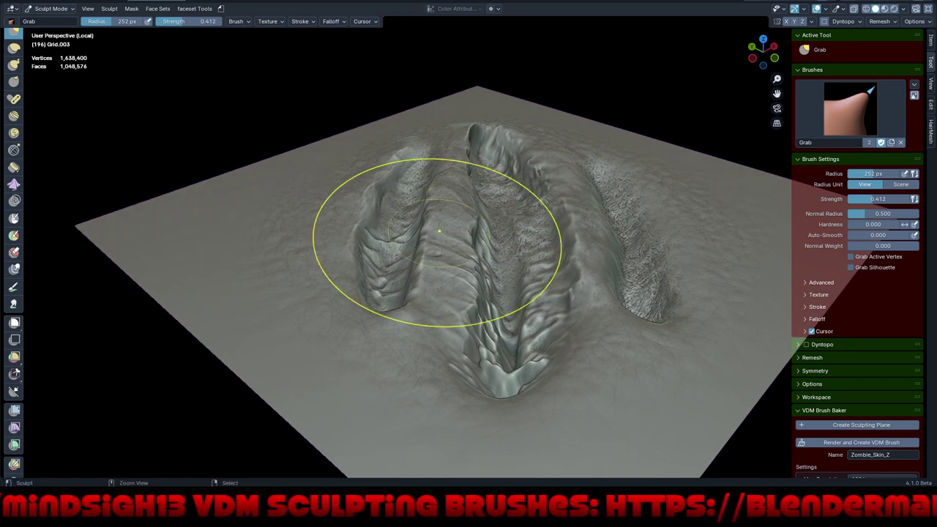
mouse_move(550, 162)
mouse_down()
mouse_move(602, 291)
mouse_move(560, 271)
mouse_up()
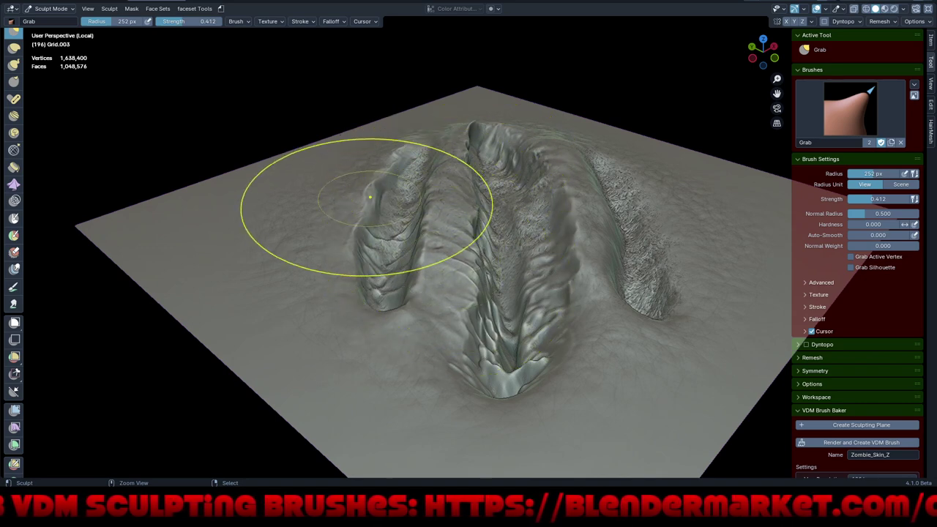
drag(361, 207, 372, 188)
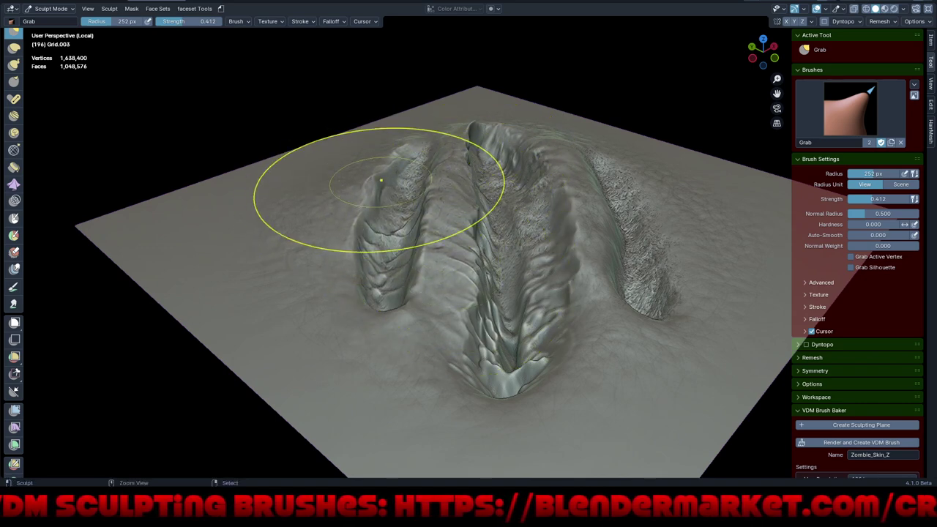
mouse_move(635, 218)
mouse_down()
mouse_move(607, 230)
mouse_move(621, 291)
mouse_move(600, 307)
mouse_up()
mouse_move(593, 199)
mouse_down()
mouse_move(565, 166)
mouse_move(450, 178)
mouse_move(469, 176)
mouse_up()
mouse_move(540, 209)
middle_down()
mouse_move(556, 307)
mouse_move(513, 339)
mouse_move(282, 307)
mouse_move(437, 391)
middle_up()
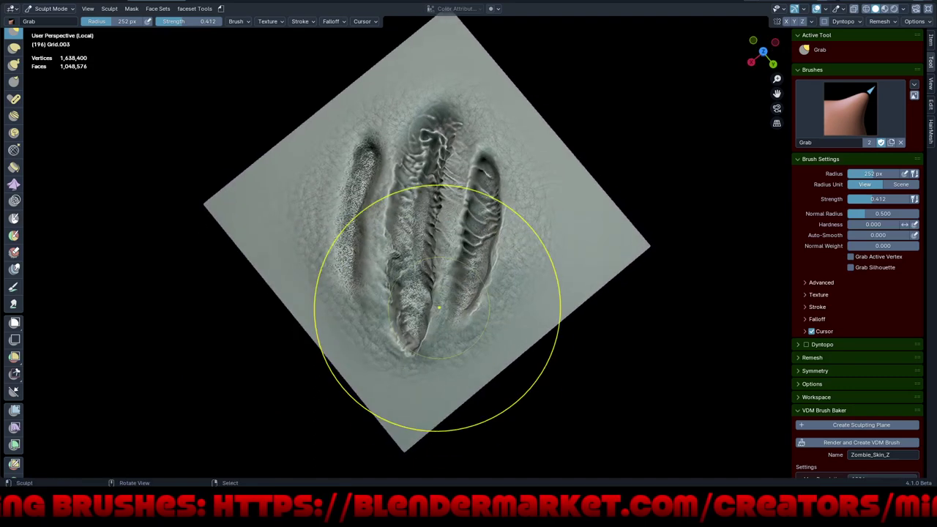
- Switch to Draw Sharp and carve sharp creases along the top of the left ridge
key(shift+space)
click(388, 243)
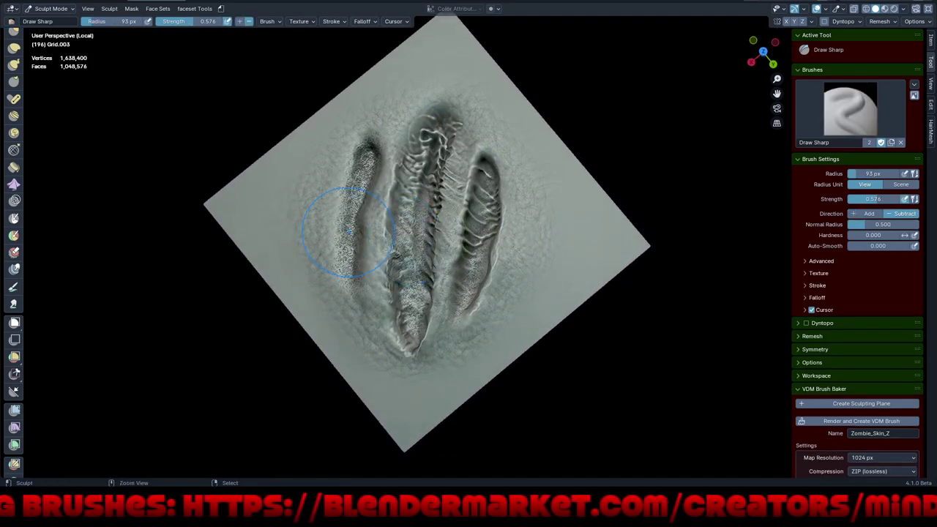
mouse_move(388, 242)
ctrl+middle_down()
mouse_move(320, 243)
mouse_move(408, 63)
ctrl+middle_up()
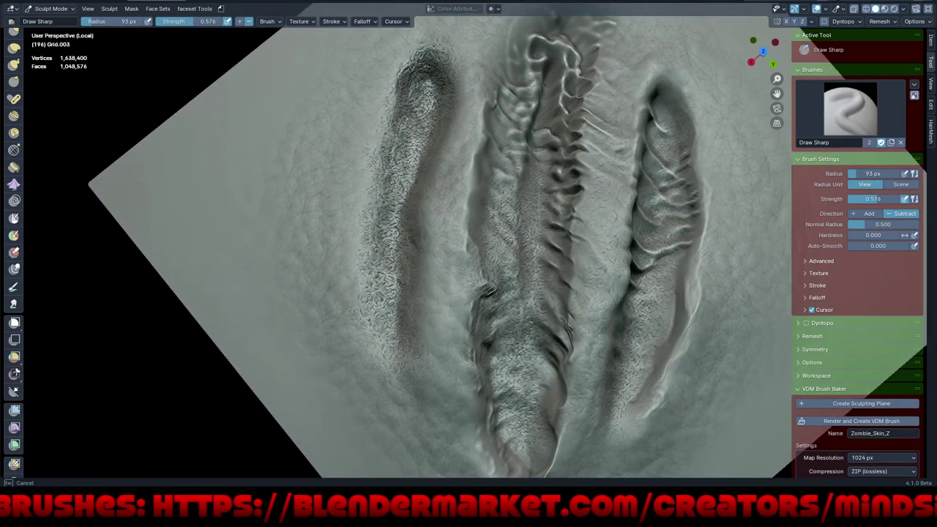
drag(366, 109, 386, 125)
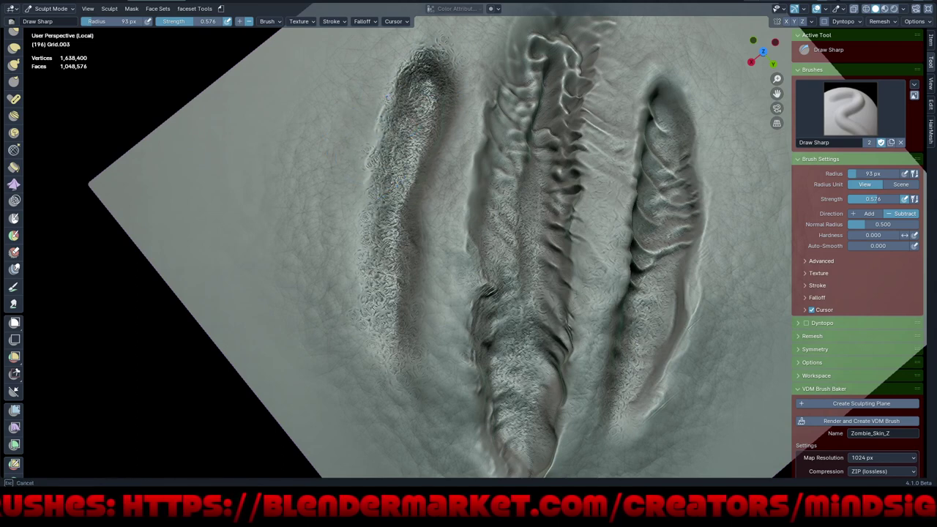
drag(375, 172, 371, 215)
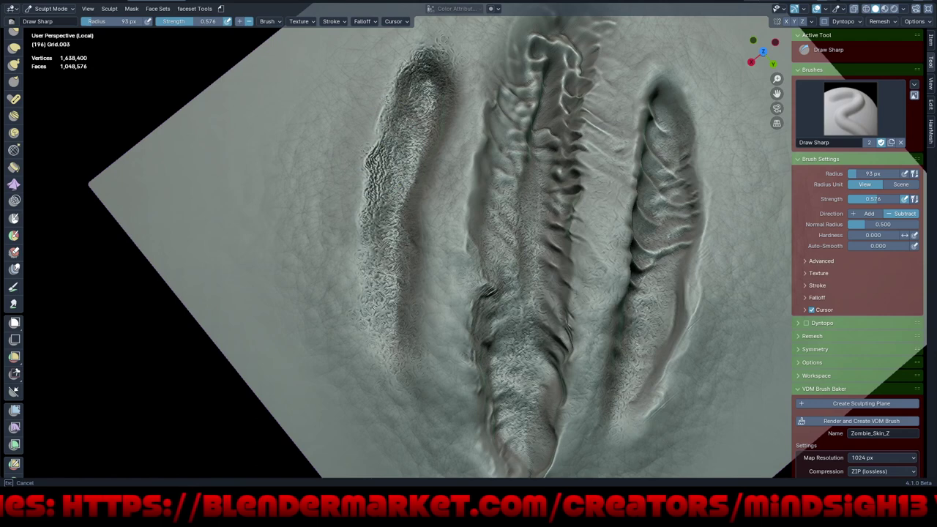
drag(373, 169, 362, 277)
mouse_move(380, 180)
mouse_down()
mouse_move(372, 157)
mouse_move(427, 64)
mouse_move(403, 161)
mouse_up()
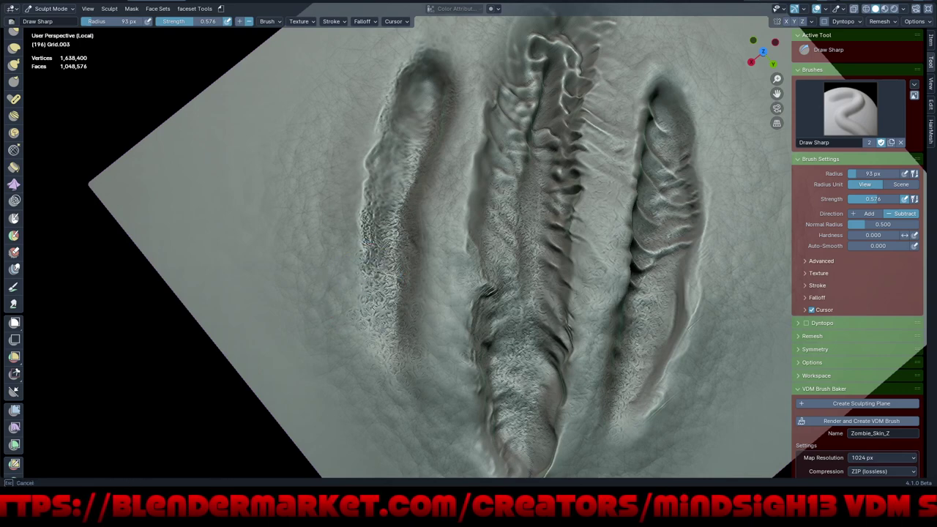
- Carve further creases down the left ridge, then smooth its rough texture
mouse_move(364, 238)
mouse_down()
mouse_move(399, 384)
mouse_move(378, 331)
mouse_move(432, 139)
mouse_up()
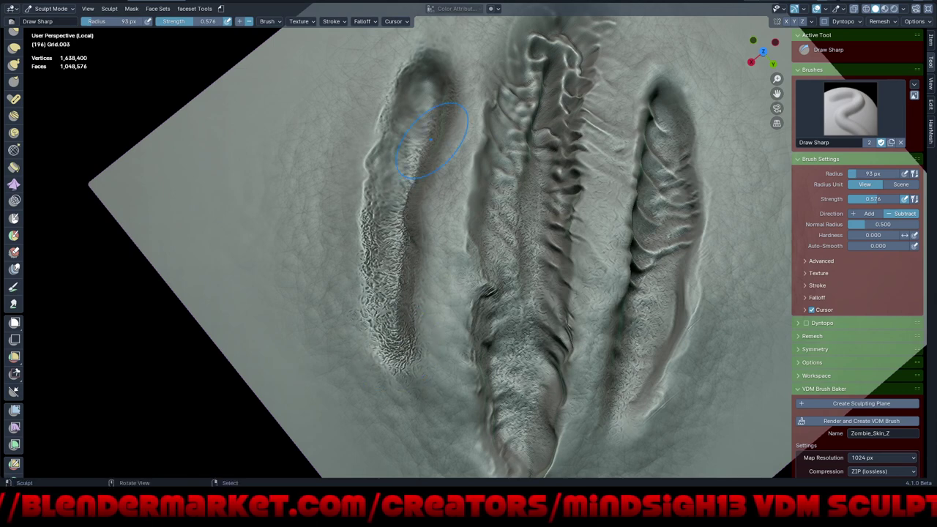
drag(423, 88, 390, 338)
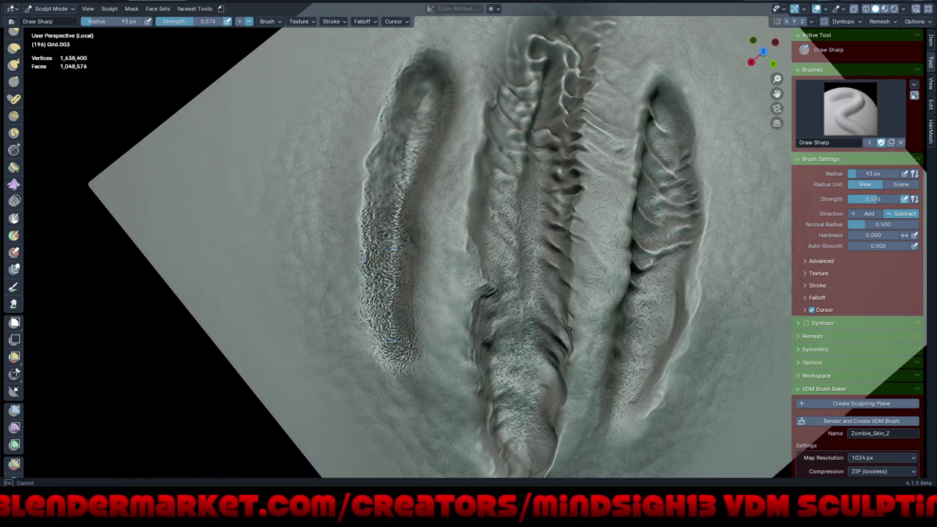
mouse_move(390, 304)
mouse_down()
mouse_move(427, 81)
mouse_move(410, 154)
mouse_up()
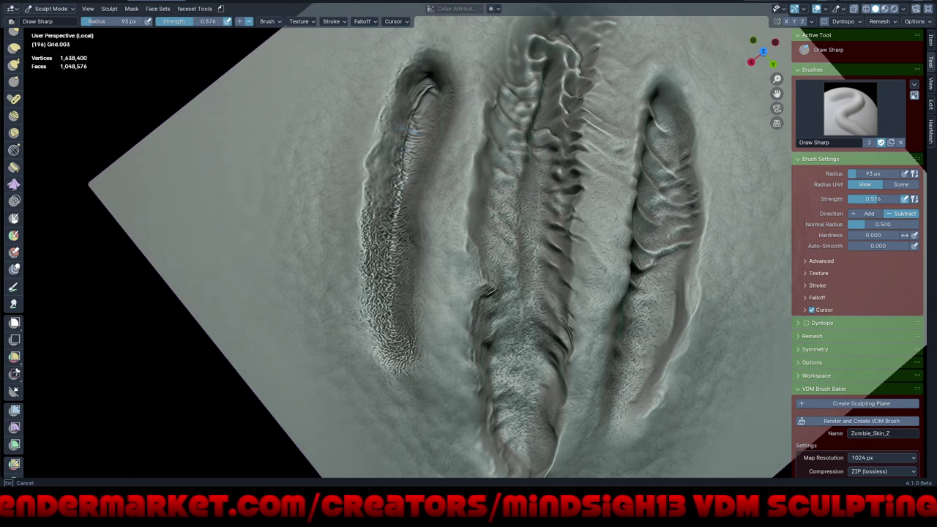
mouse_move(413, 108)
shift+mouse_down()
mouse_move(391, 293)
mouse_move(403, 340)
mouse_move(362, 219)
mouse_move(366, 246)
mouse_move(388, 220)
shift+mouse_up()
shift+drag(363, 269, 366, 249)
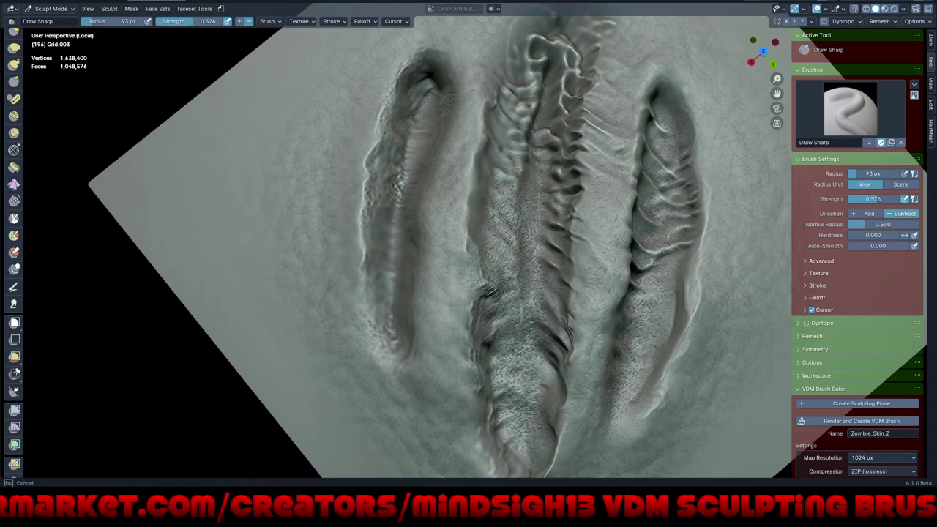
shift+drag(369, 309, 369, 355)
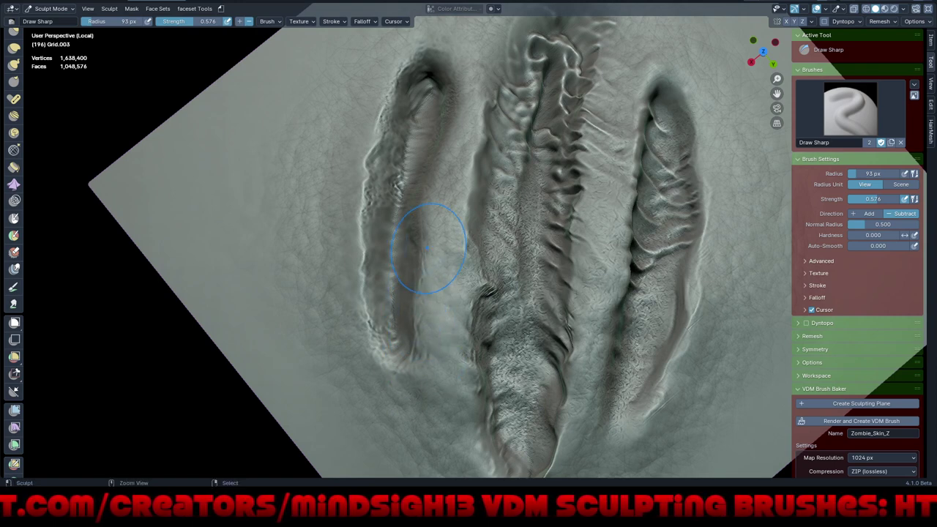
shift+drag(425, 233, 428, 220)
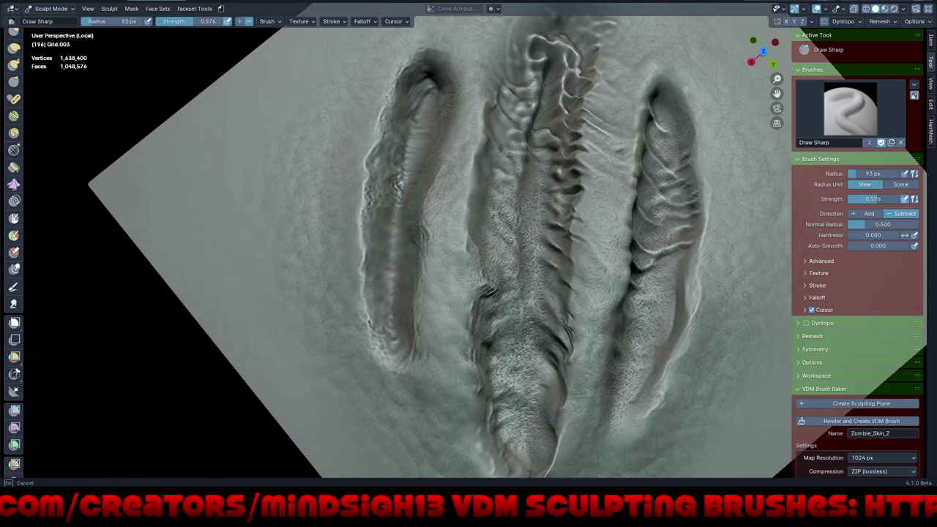
- Carve sharp lines along the right groove and deepen creases at the middle gash's end
middle_drag(468, 249, 608, 270)
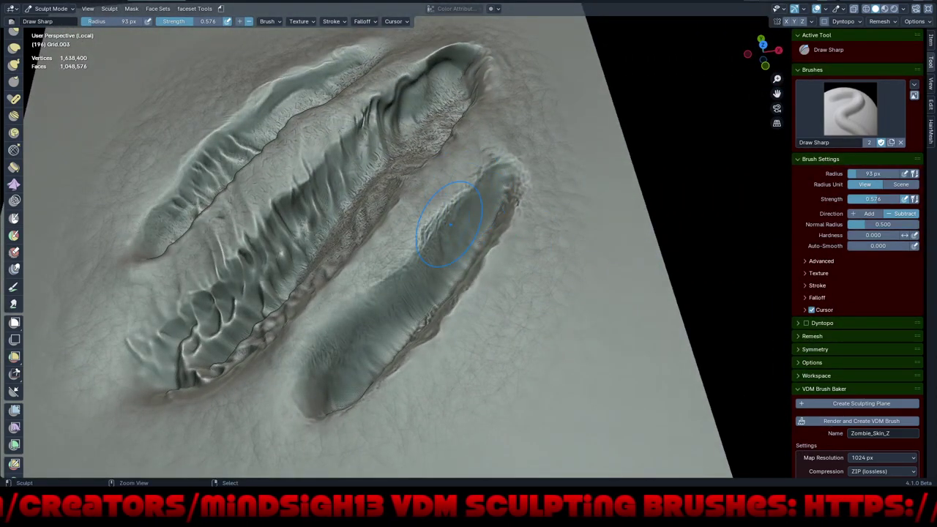
middle_drag(445, 230, 444, 231)
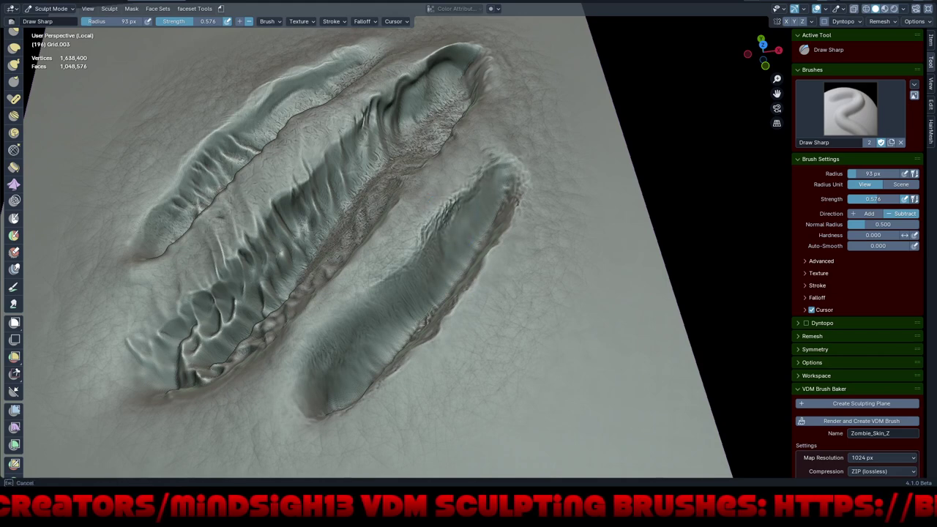
mouse_move(438, 214)
mouse_down()
mouse_move(398, 282)
mouse_move(351, 322)
mouse_up()
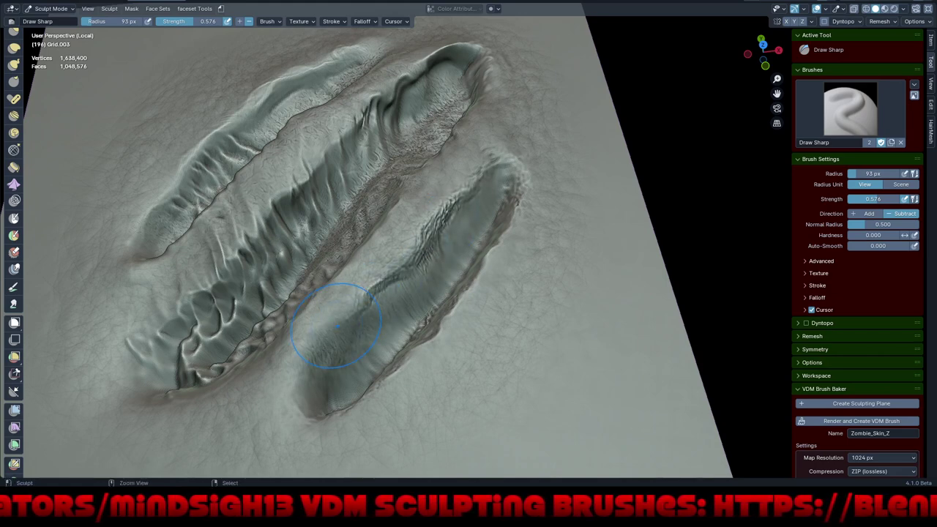
mouse_move(339, 302)
middle_down()
mouse_move(398, 356)
mouse_move(508, 260)
middle_up()
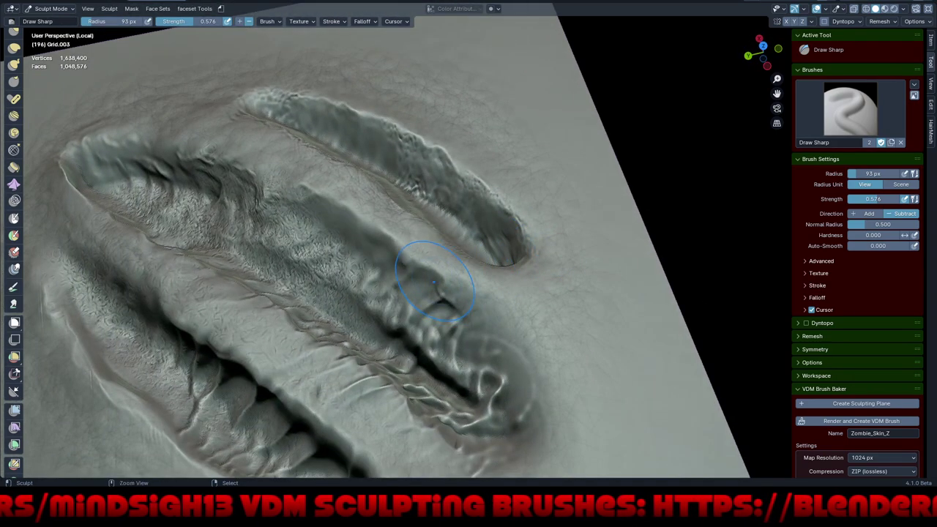
mouse_move(434, 280)
mouse_down()
mouse_move(441, 276)
mouse_move(433, 268)
mouse_move(491, 341)
mouse_move(480, 311)
mouse_move(482, 323)
mouse_up()
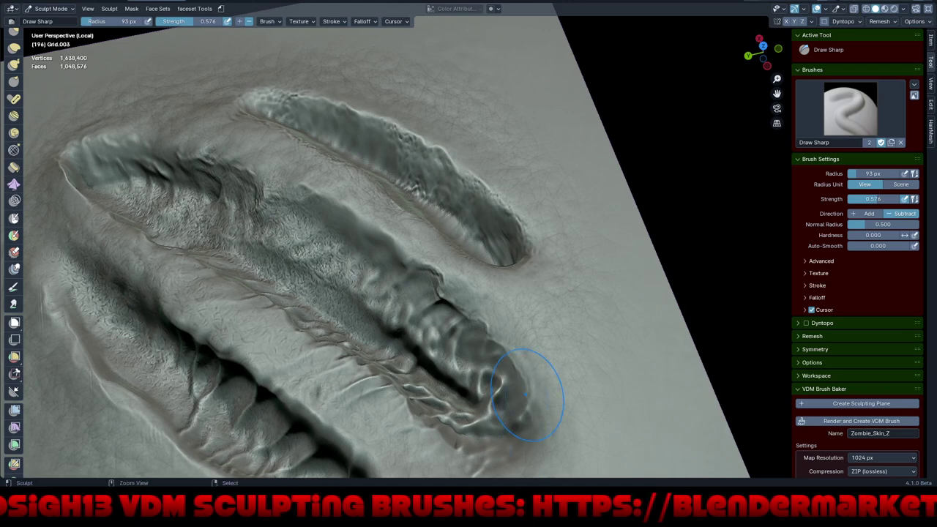
drag(526, 394, 512, 348)
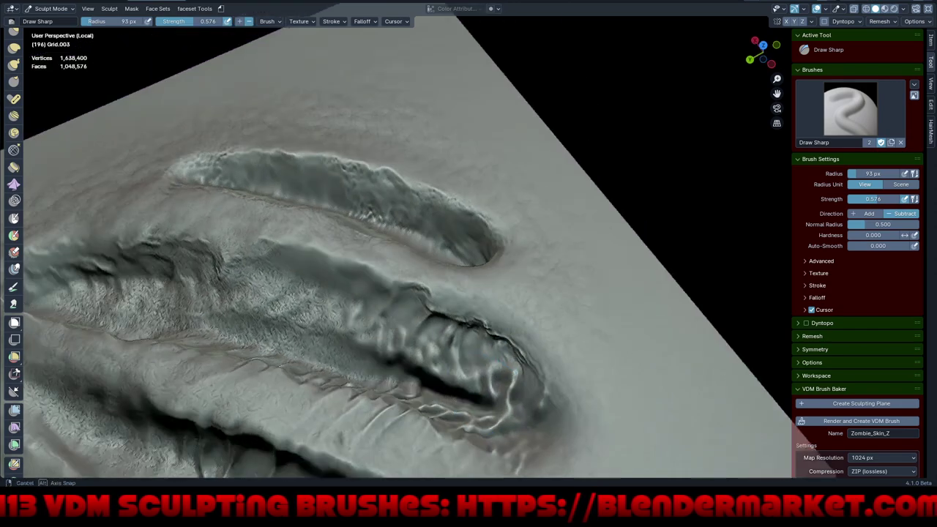
middle_drag(512, 347, 549, 293)
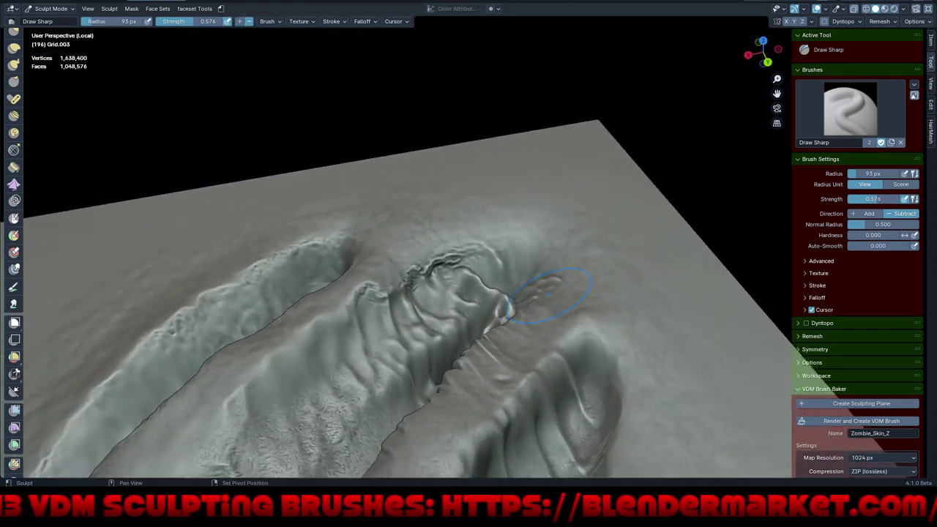
mouse_move(462, 263)
mouse_down()
mouse_move(513, 263)
mouse_move(532, 253)
mouse_move(449, 261)
mouse_up()
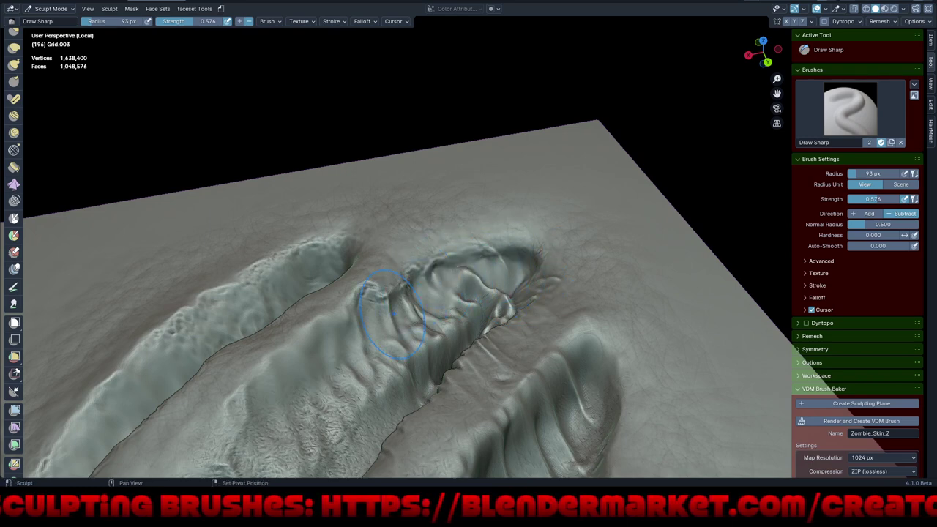
mouse_move(439, 358)
middle_down()
mouse_move(522, 356)
mouse_move(514, 334)
middle_up()
scroll(464, 361, down, 3)
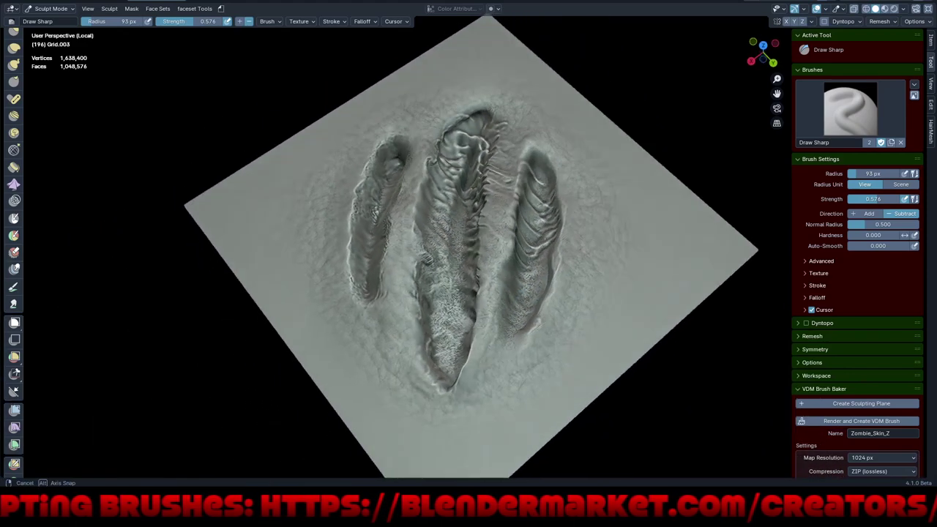
- Save the sculpt as Set4vdm001.blend
key(ctrl+s)
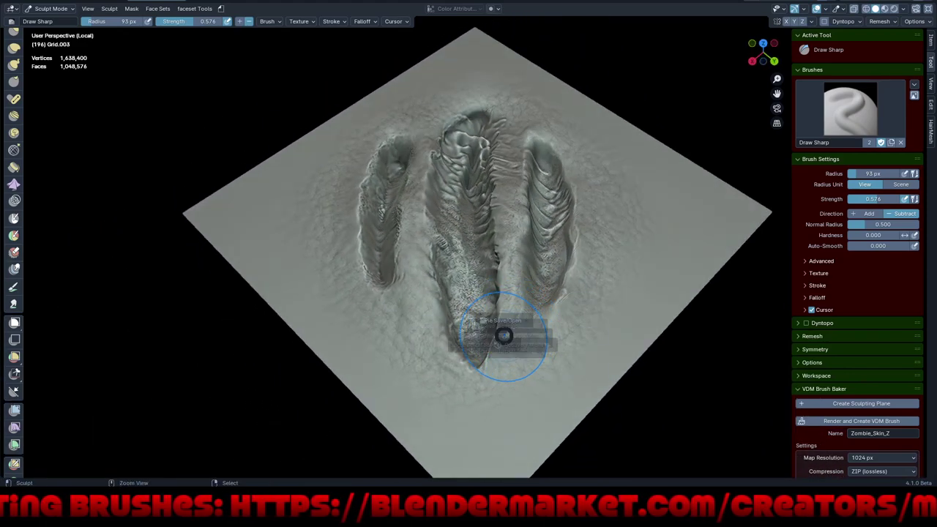
click(448, 306)
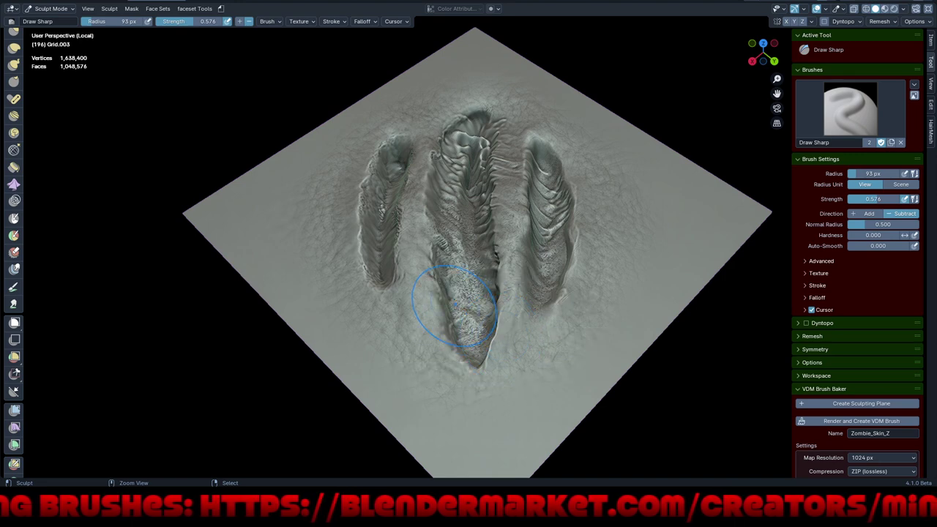
mouse_move(581, 325)
middle_down()
mouse_move(444, 373)
mouse_move(573, 379)
mouse_move(596, 359)
middle_up()
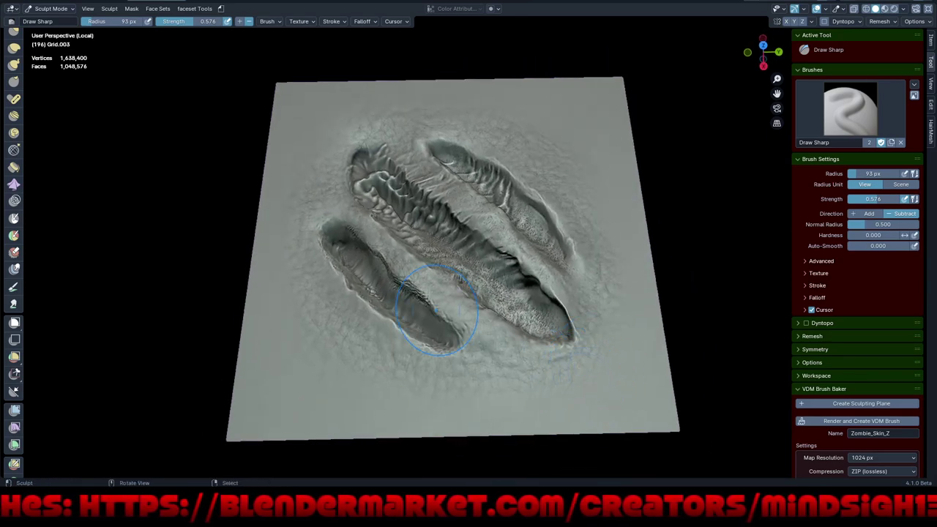
- Deepen a Draw Sharp crease along the edge of the middle gash
mouse_move(324, 199)
ctrl+middle_down()
mouse_move(334, 199)
mouse_move(334, 185)
ctrl+middle_up()
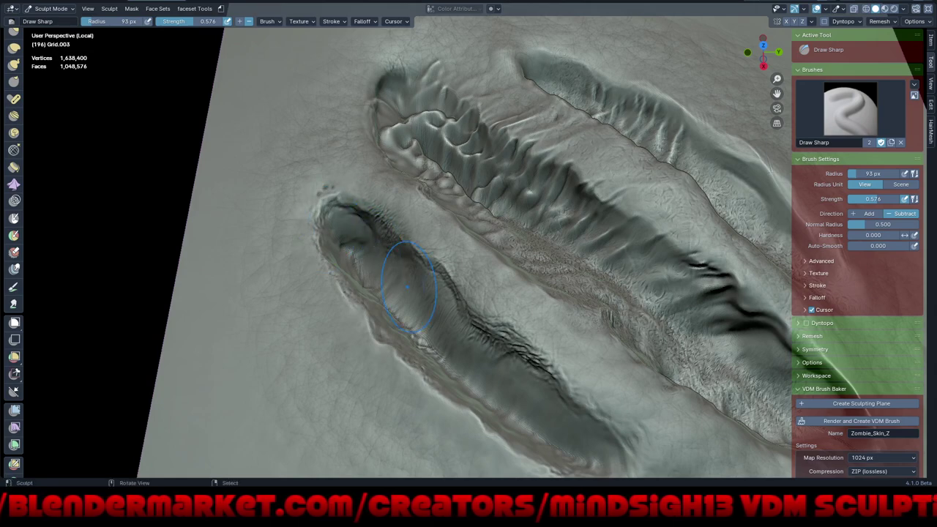
middle_drag(423, 301, 459, 291)
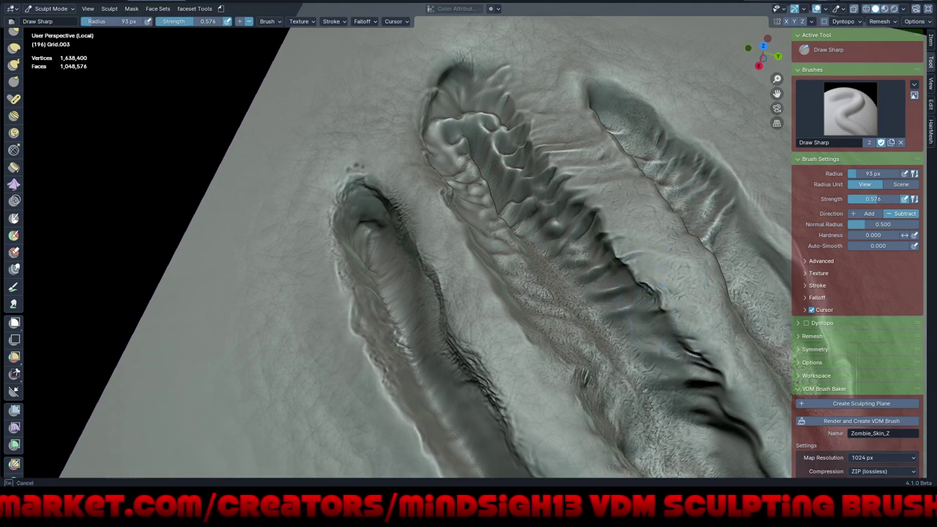
drag(638, 302, 659, 322)
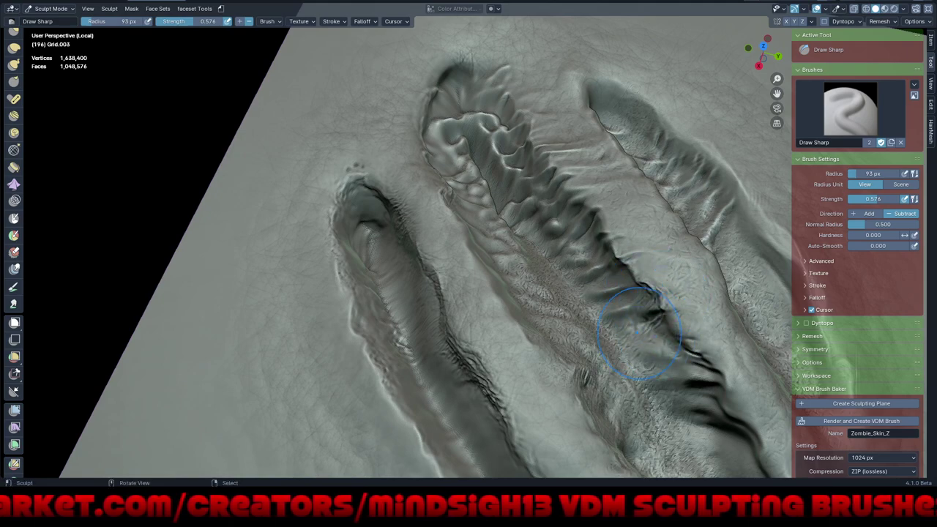
scroll(581, 347, down, 5)
middle_drag(581, 347, 512, 293)
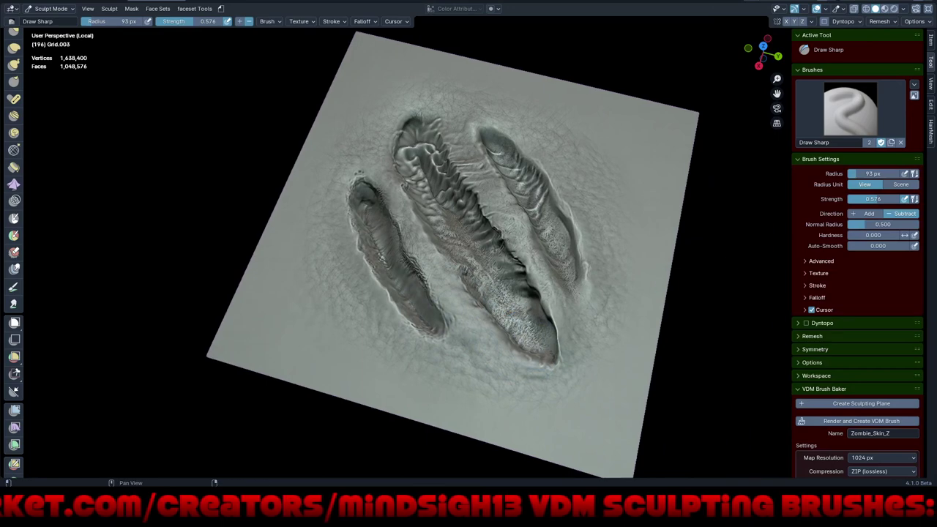
- Expand the Advanced brush settings and review the falloff options
scroll(857, 293, down, 2)
scroll(857, 293, down, 1)
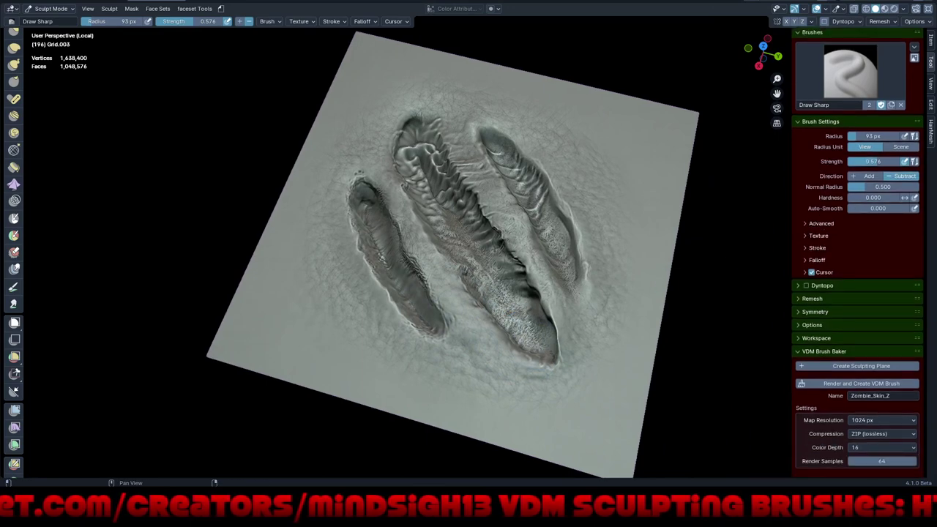
click(821, 223)
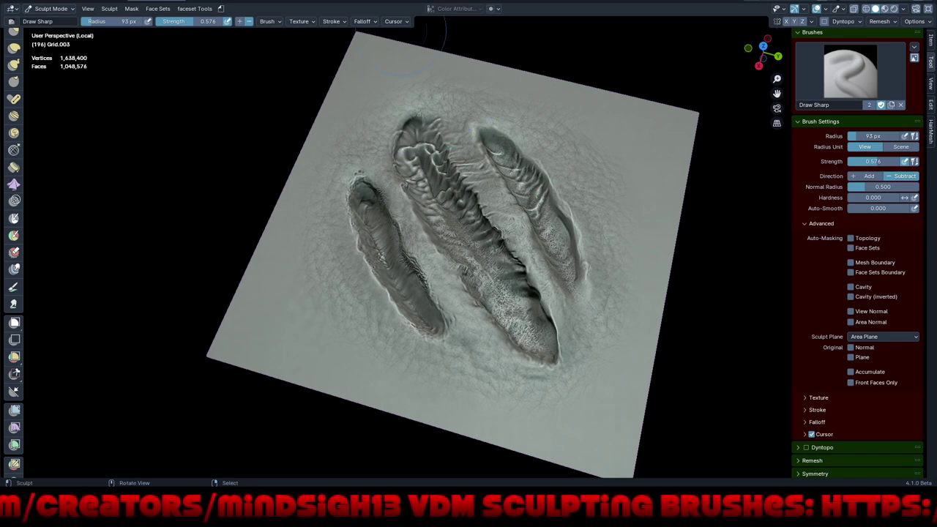
click(363, 22)
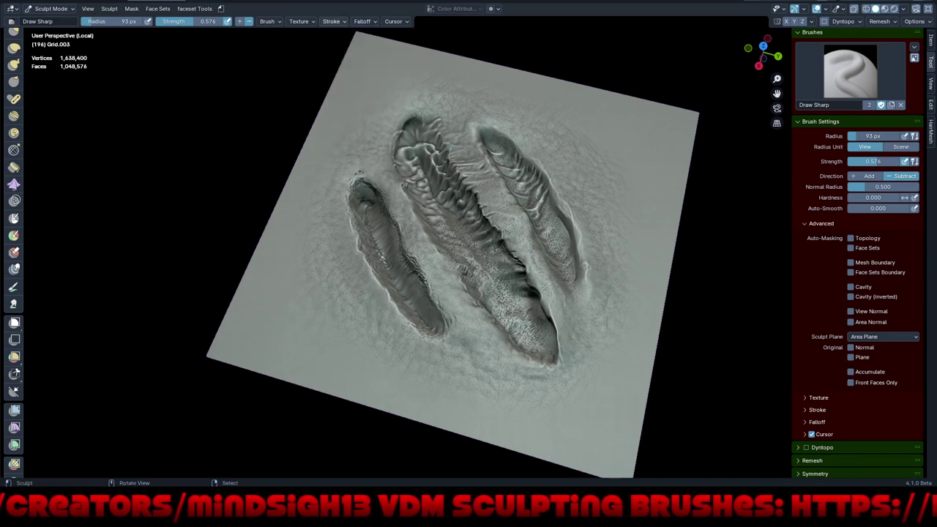
- Lower the stroke Input Samples from 5 to 4, then review the Cursor and Auto-Masking options
click(331, 21)
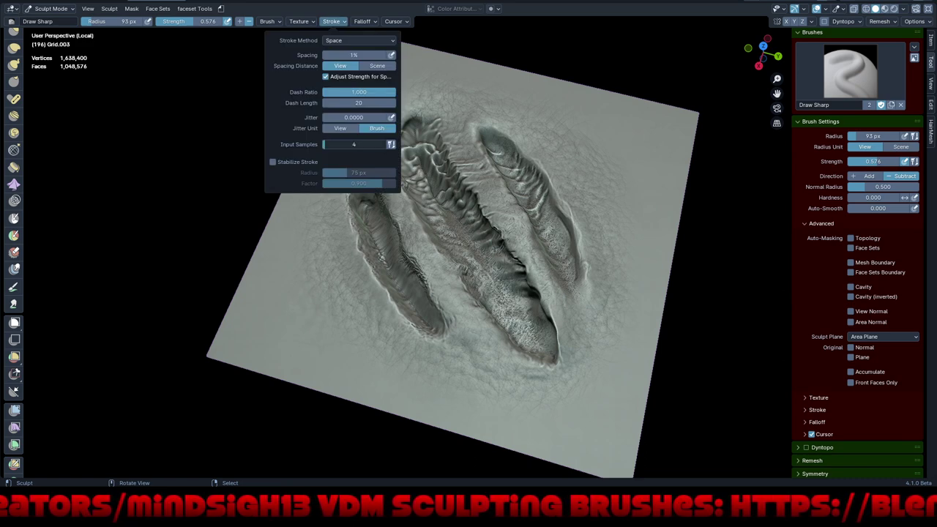
drag(354, 144, 344, 144)
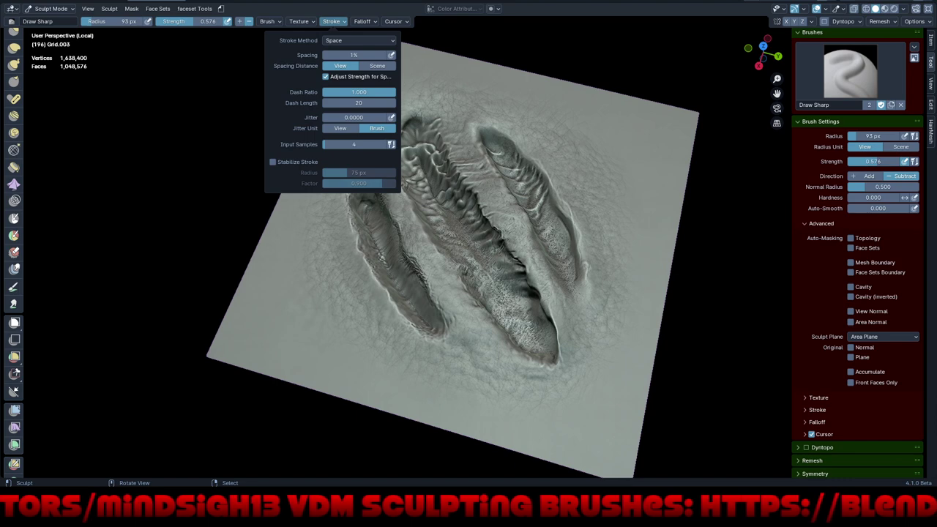
click(362, 21)
click(393, 21)
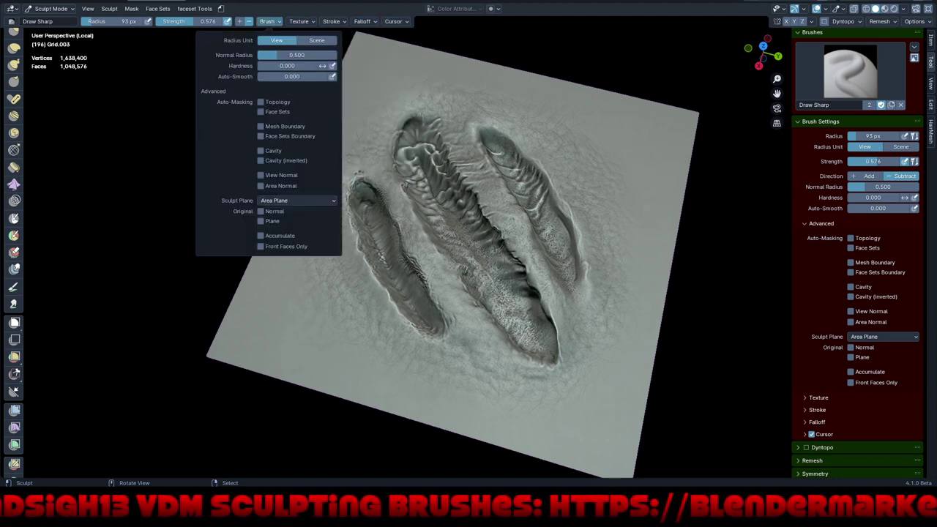
click(495, 9)
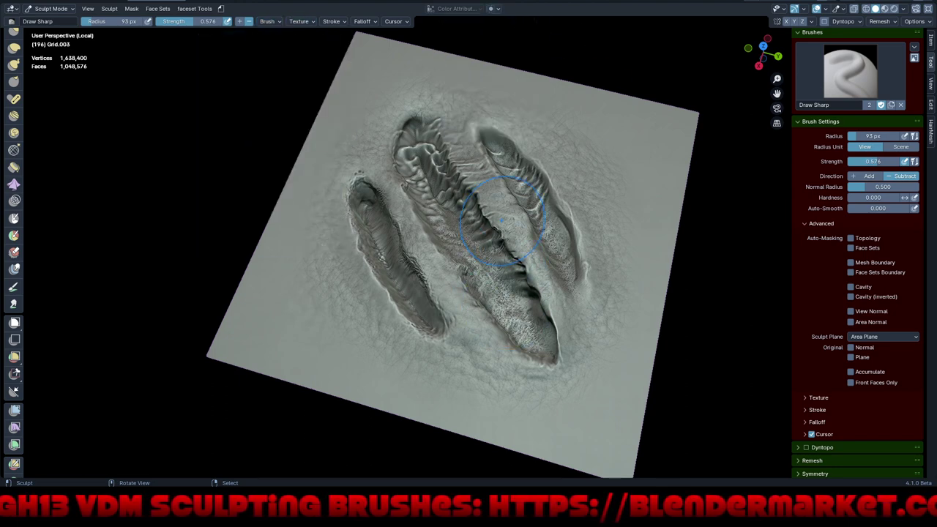
- Sharpen and deepen the middle gash's upper ridge crest and lower flank with Draw Sharp strokes
middle_drag(574, 327, 556, 290)
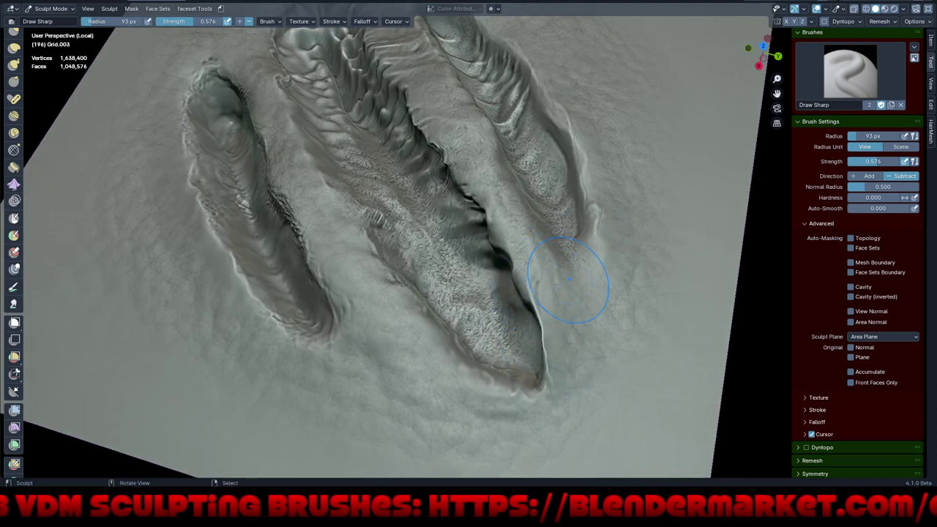
mouse_move(564, 261)
middle_down()
mouse_move(553, 249)
mouse_move(607, 293)
middle_up()
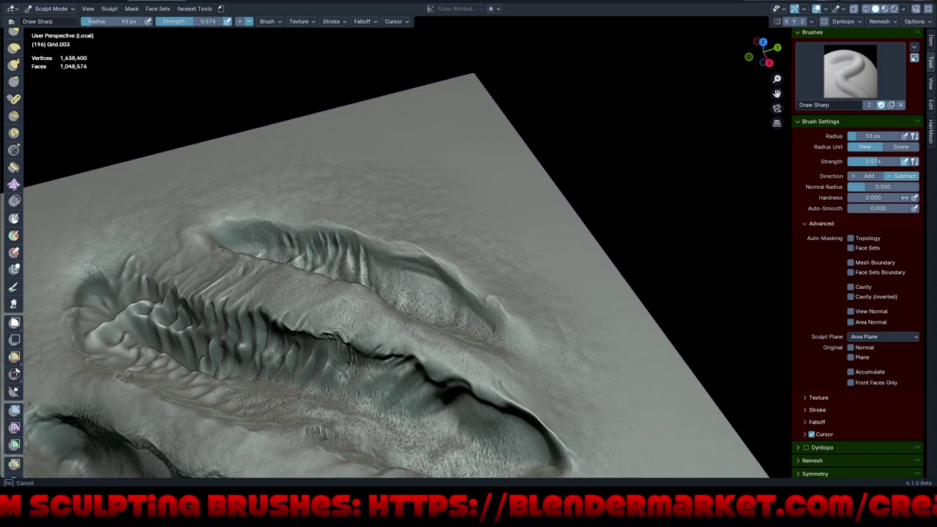
drag(481, 318, 460, 285)
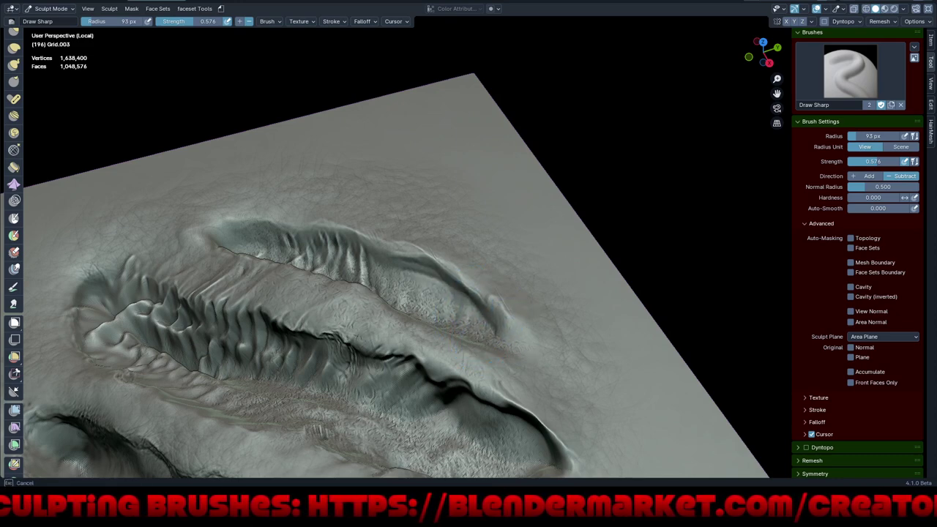
mouse_move(433, 263)
mouse_down()
mouse_move(401, 267)
mouse_move(429, 289)
mouse_move(404, 256)
mouse_up()
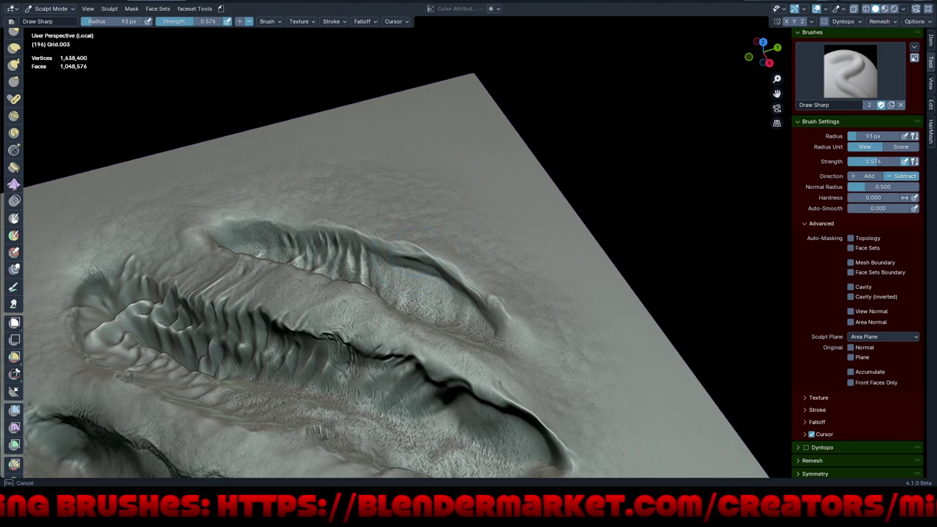
drag(429, 220, 410, 242)
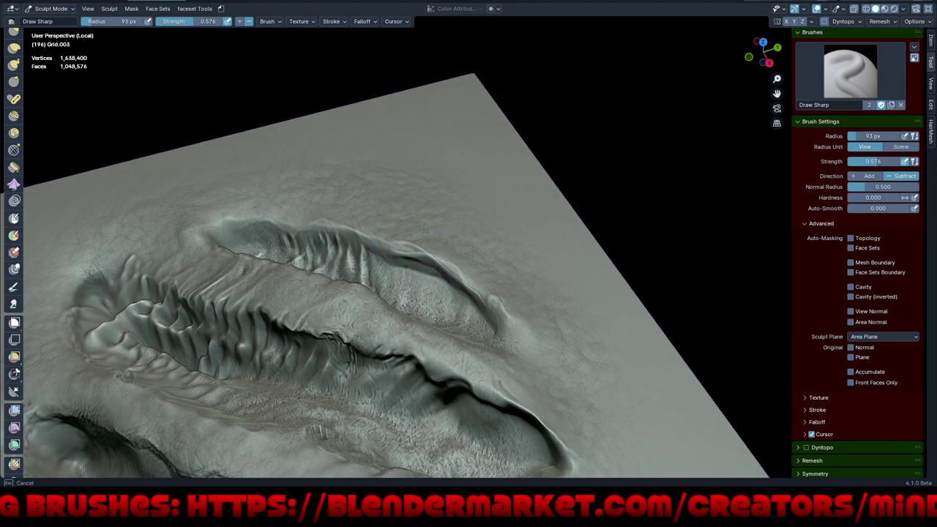
mouse_move(337, 246)
mouse_down()
mouse_move(402, 260)
mouse_move(406, 254)
mouse_up()
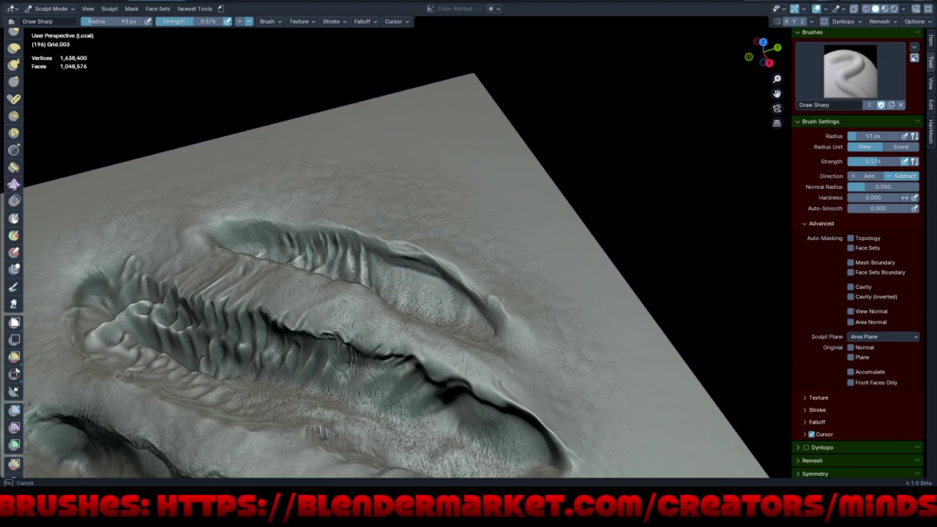
mouse_move(322, 236)
mouse_down()
mouse_move(299, 241)
mouse_move(352, 234)
mouse_move(360, 252)
mouse_move(370, 249)
mouse_up()
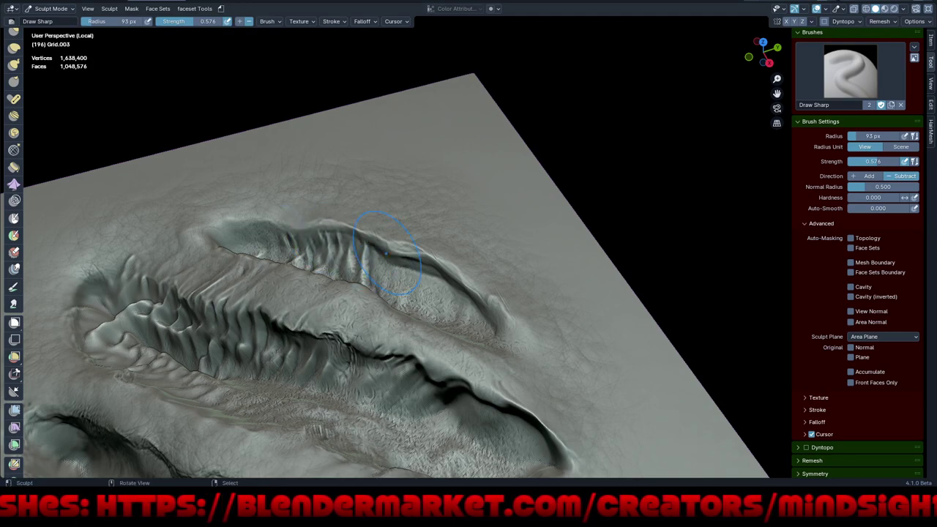
drag(304, 344, 322, 355)
- Carve dark grooves into the ridge flank and add sculpted detail at the ridge tip
middle_drag(314, 352, 282, 331)
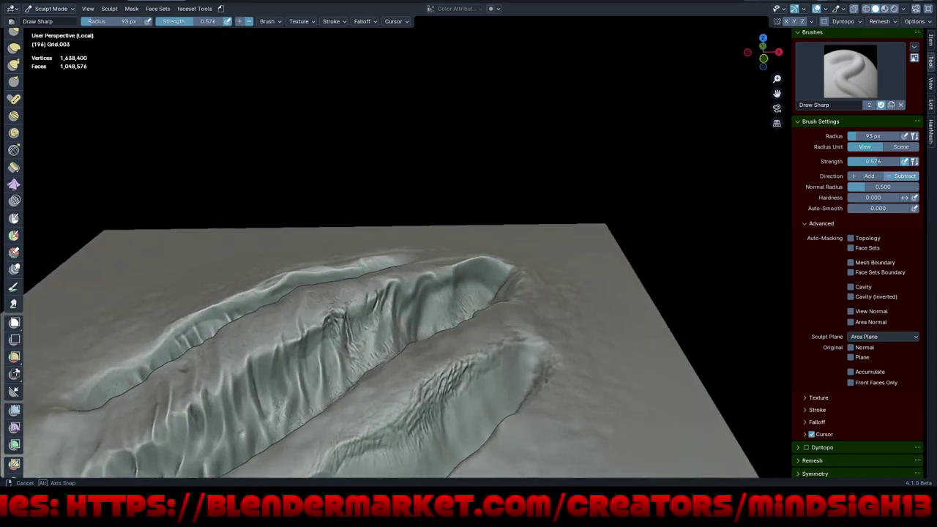
mouse_move(308, 338)
mouse_down()
mouse_move(220, 396)
mouse_move(198, 424)
mouse_move(252, 364)
mouse_up()
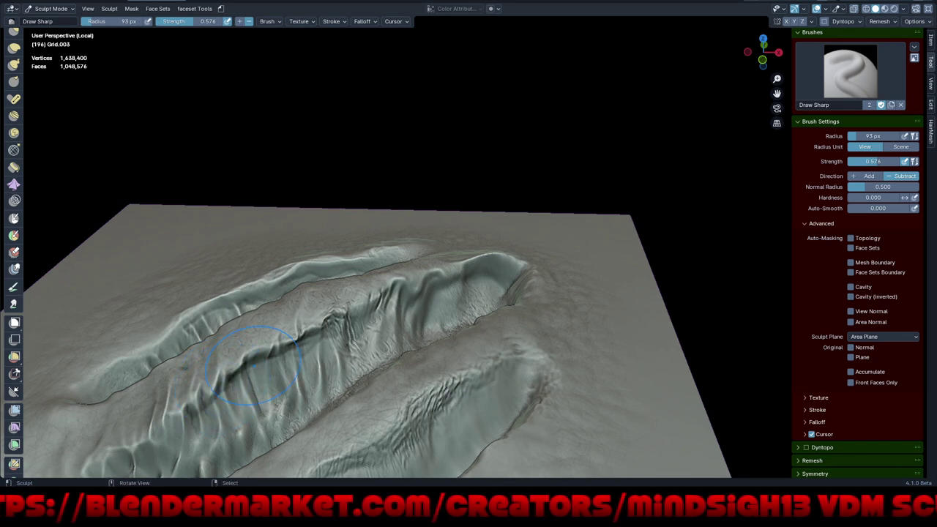
middle_drag(252, 363, 432, 268)
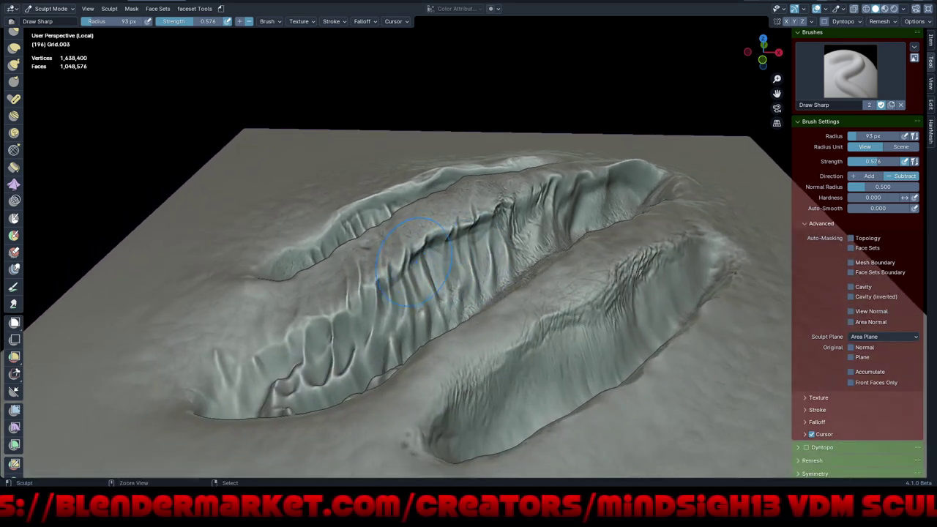
mouse_move(413, 260)
mouse_down()
mouse_move(349, 311)
mouse_move(337, 340)
mouse_move(210, 377)
mouse_up()
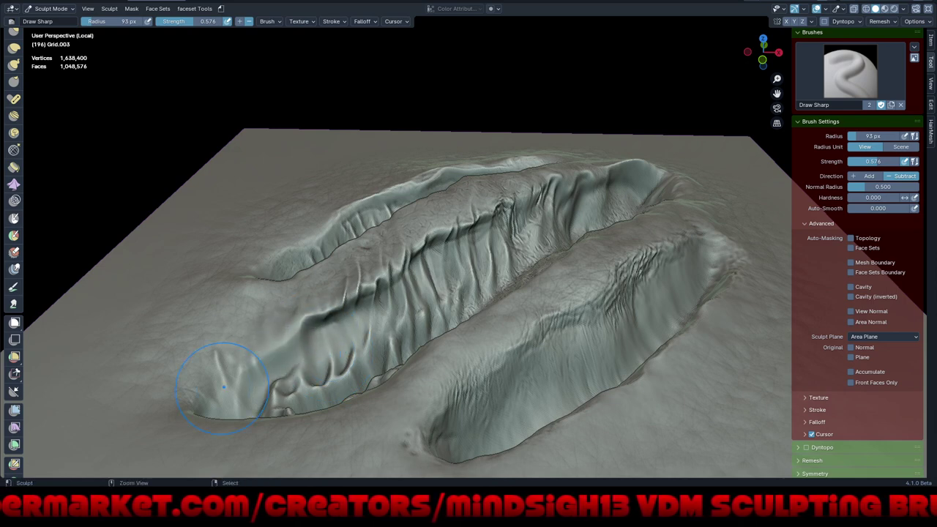
scroll(385, 348, down, 3)
mouse_move(384, 347)
middle_down()
mouse_move(408, 253)
mouse_move(382, 140)
middle_up()
scroll(382, 134, up, 3)
mouse_move(392, 143)
mouse_down()
mouse_move(387, 183)
mouse_move(397, 168)
mouse_move(399, 197)
mouse_move(410, 166)
mouse_move(419, 181)
mouse_move(399, 172)
mouse_move(428, 197)
mouse_move(395, 146)
mouse_move(408, 158)
mouse_move(401, 140)
mouse_move(417, 184)
mouse_up()
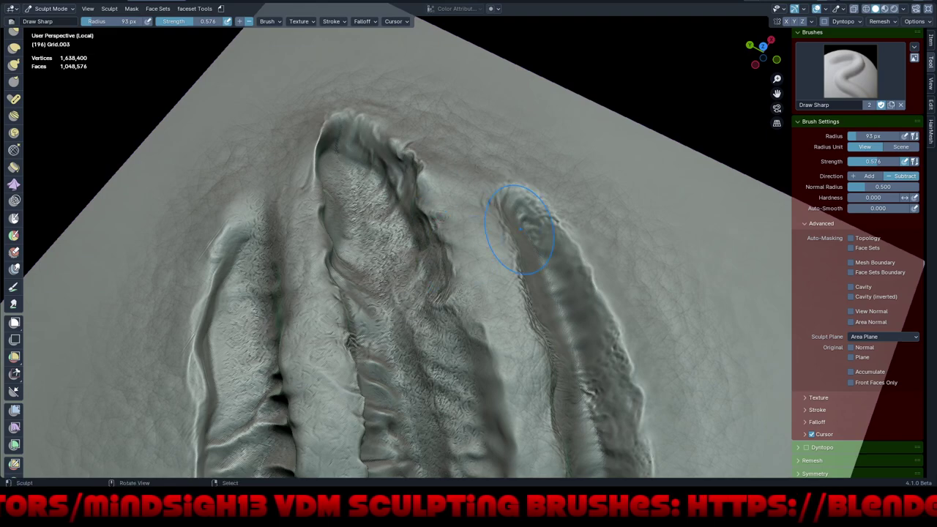
- Sharpen the middle gash's ridge and edge, adding a new fold low on its left side
mouse_move(523, 261)
middle_down()
mouse_move(571, 249)
mouse_move(323, 242)
mouse_move(496, 238)
middle_up()
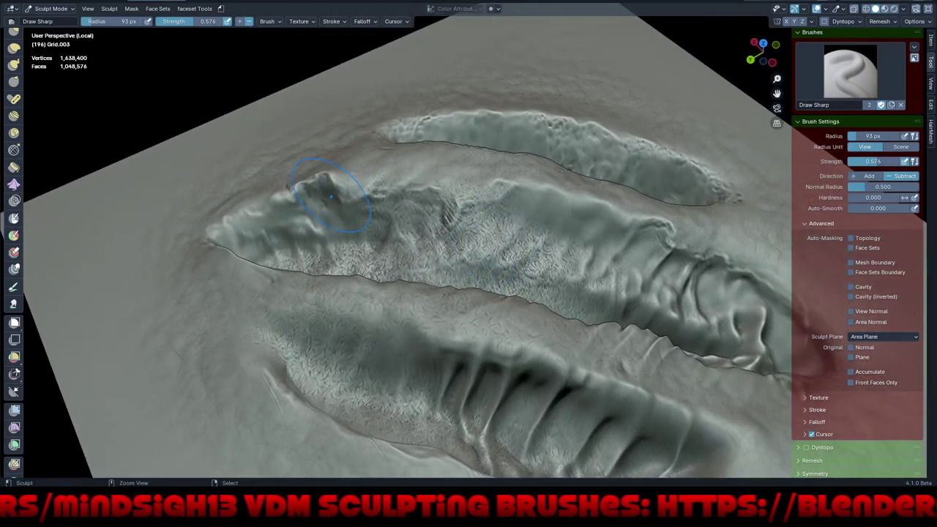
mouse_move(331, 194)
mouse_down()
mouse_move(359, 183)
mouse_move(381, 227)
mouse_move(368, 184)
mouse_move(333, 185)
mouse_move(351, 206)
mouse_move(410, 191)
mouse_move(392, 188)
mouse_move(396, 179)
mouse_move(355, 183)
mouse_move(418, 196)
mouse_move(460, 183)
mouse_move(479, 202)
mouse_move(498, 198)
mouse_move(469, 208)
mouse_move(446, 203)
mouse_move(444, 213)
mouse_move(546, 189)
mouse_move(565, 216)
mouse_move(524, 220)
mouse_move(534, 192)
mouse_move(516, 194)
mouse_move(561, 212)
mouse_move(604, 214)
mouse_up()
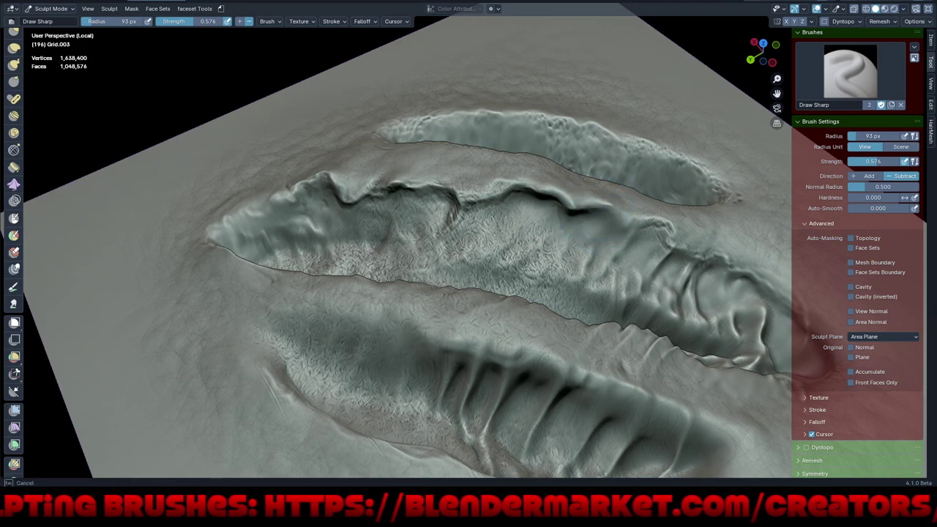
mouse_move(622, 220)
mouse_down()
mouse_move(586, 209)
mouse_move(615, 235)
mouse_up()
scroll(710, 300, down, 5)
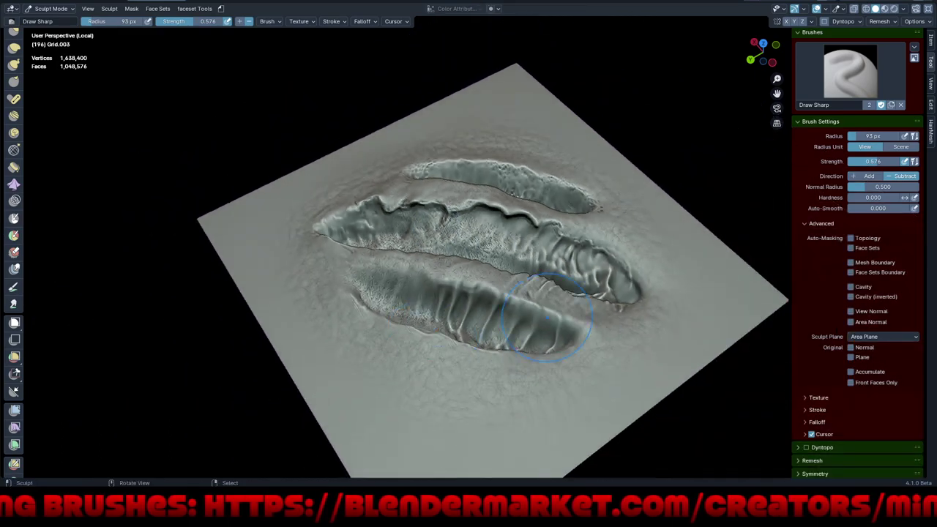
mouse_move(658, 314)
middle_down()
mouse_move(519, 350)
mouse_move(489, 267)
middle_up()
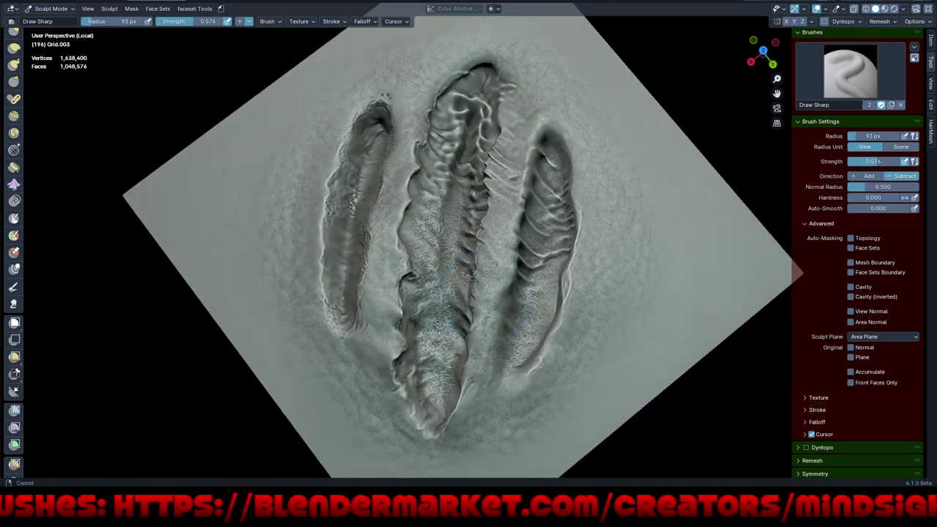
ctrl+middle_drag(369, 227, 410, 180)
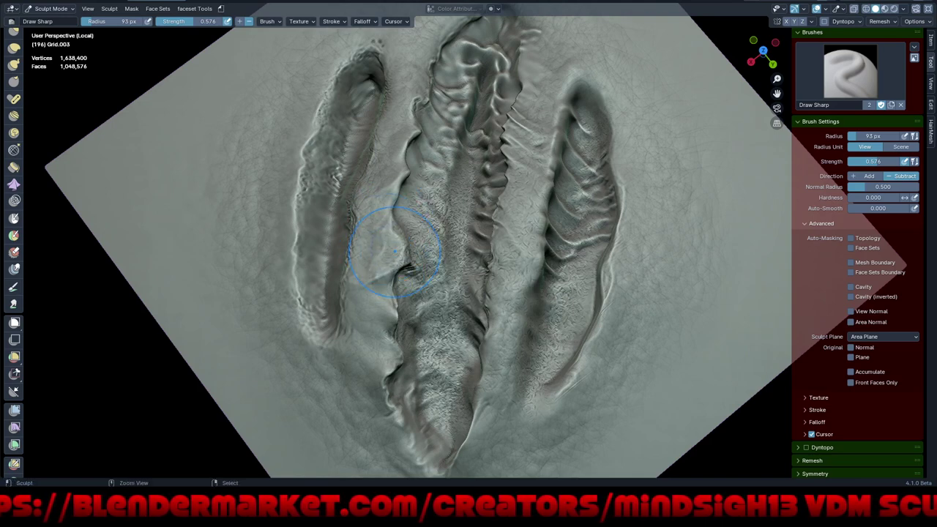
mouse_move(366, 282)
mouse_down()
mouse_move(390, 282)
mouse_move(401, 364)
mouse_up()
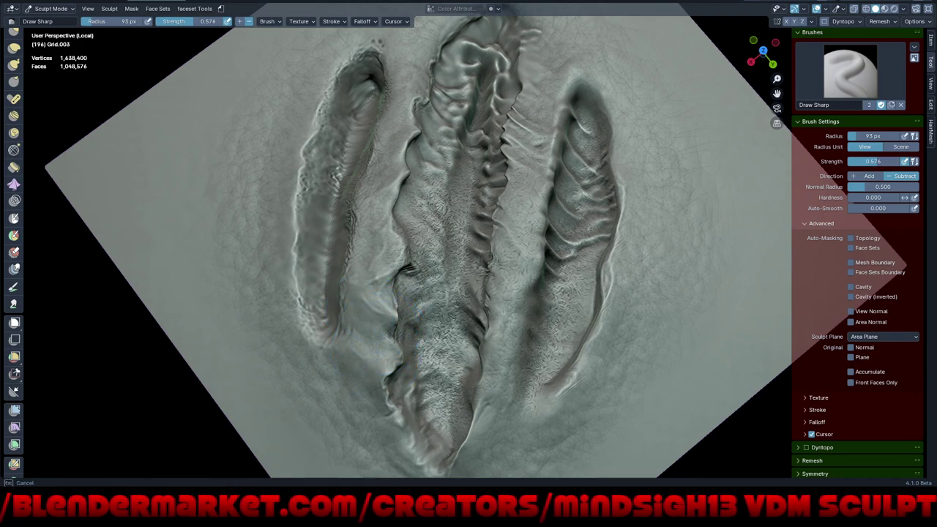
drag(398, 322, 388, 360)
scroll(388, 360, down, 3)
middle_drag(388, 360, 540, 289)
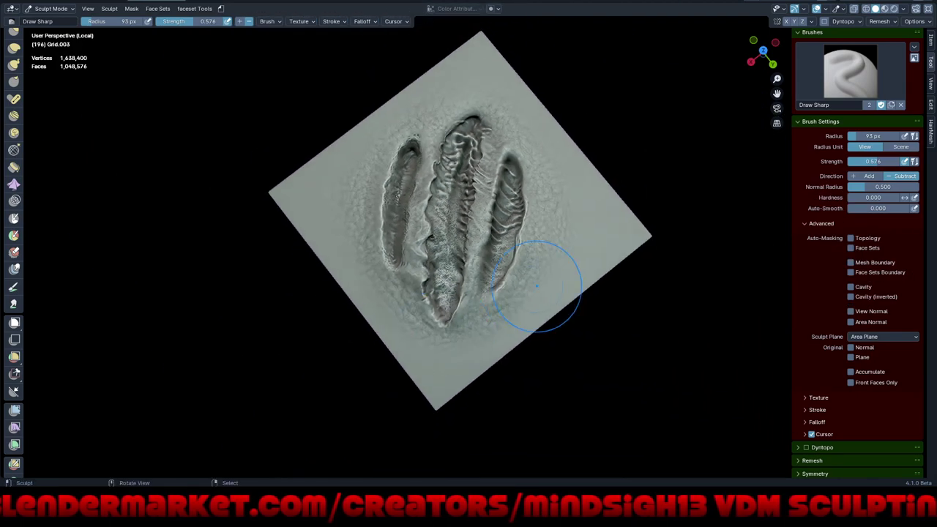
scroll(540, 288, down, 1)
middle_drag(538, 355, 534, 377)
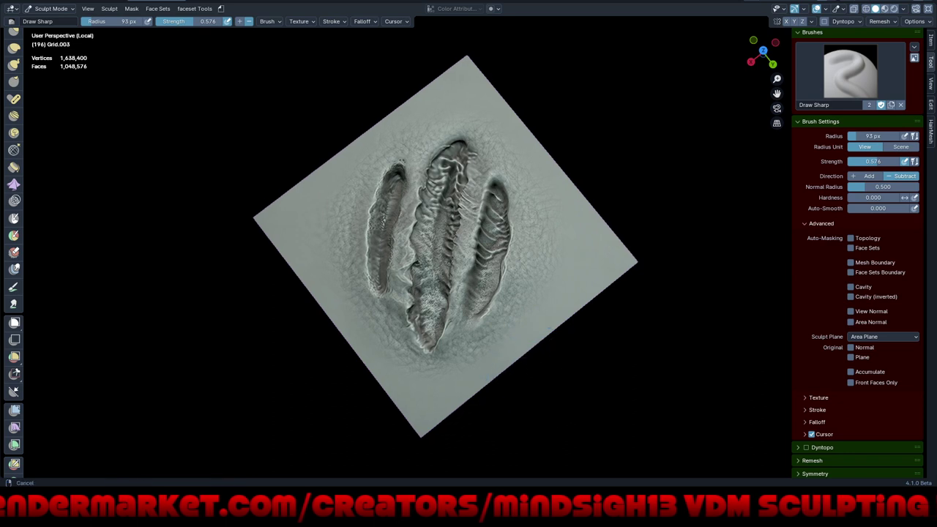
scroll(534, 376, up, 1)
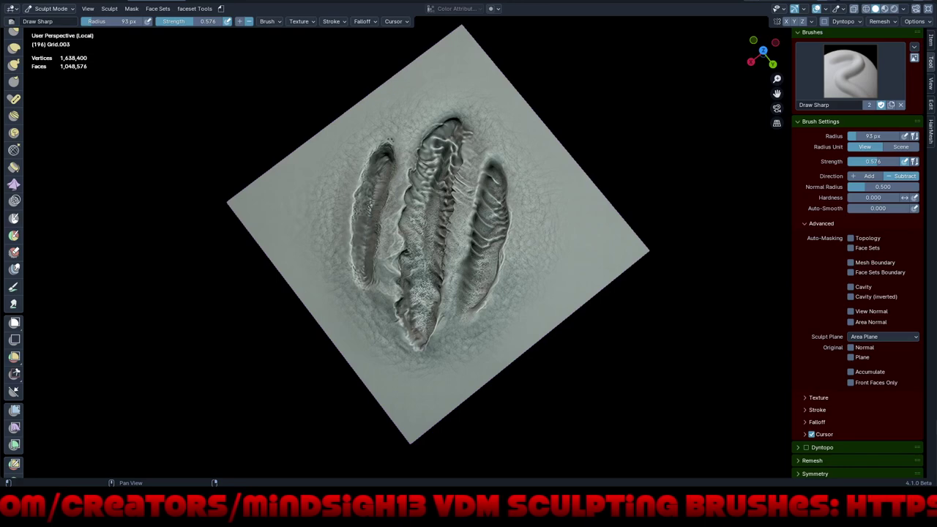
- Set the Draw Sharp brush direction to Add and dab raised detail on the right gash's tip
mouse_move(523, 205)
middle_down()
mouse_move(542, 139)
mouse_move(659, 147)
mouse_move(466, 212)
middle_up()
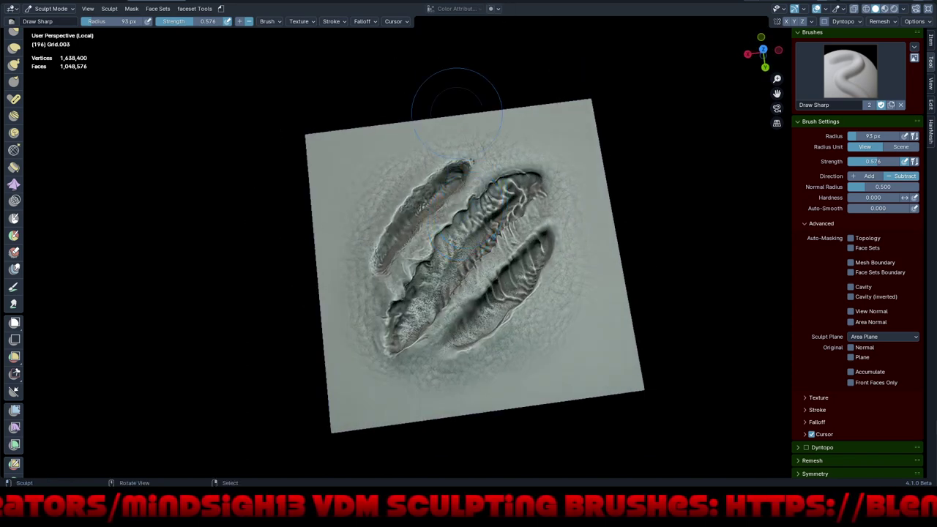
scroll(563, 289, up, 2)
scroll(577, 300, up, 2)
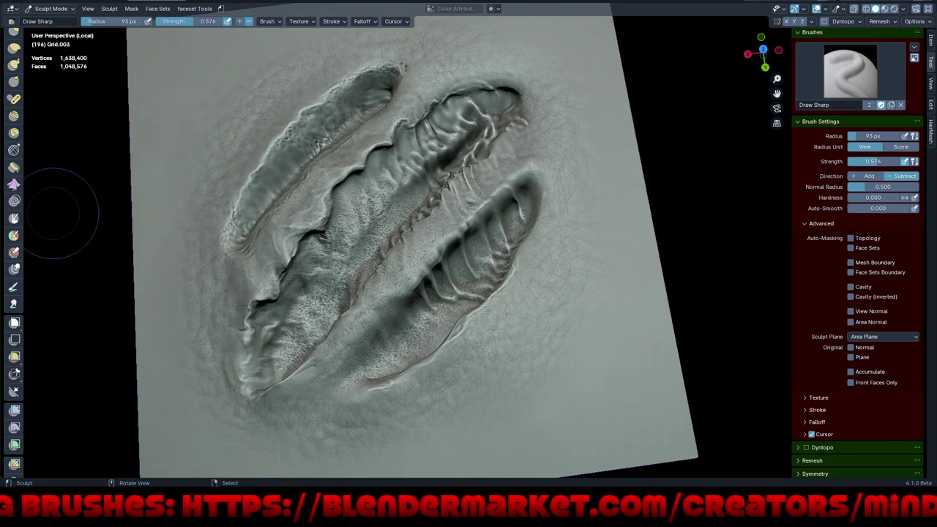
scroll(13, 253, up, 3)
scroll(14, 253, up, 5)
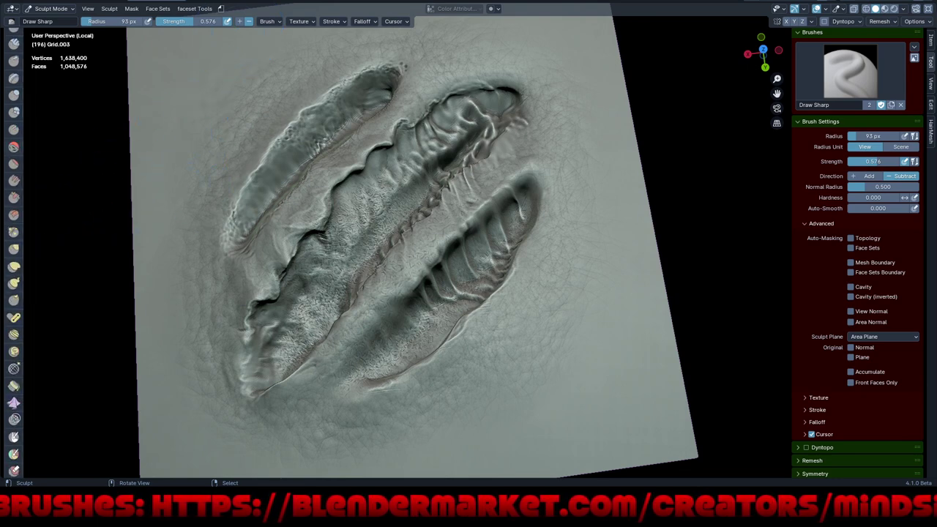
scroll(14, 253, up, 3)
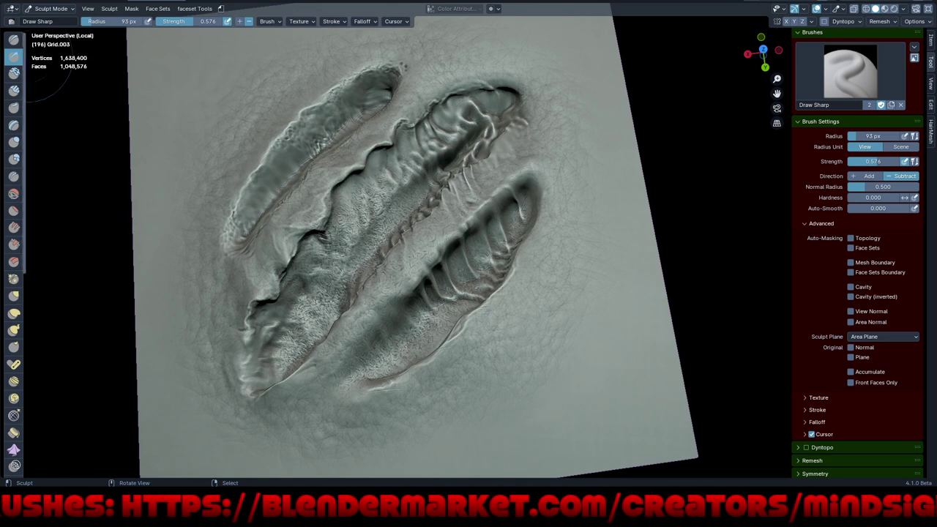
click(238, 21)
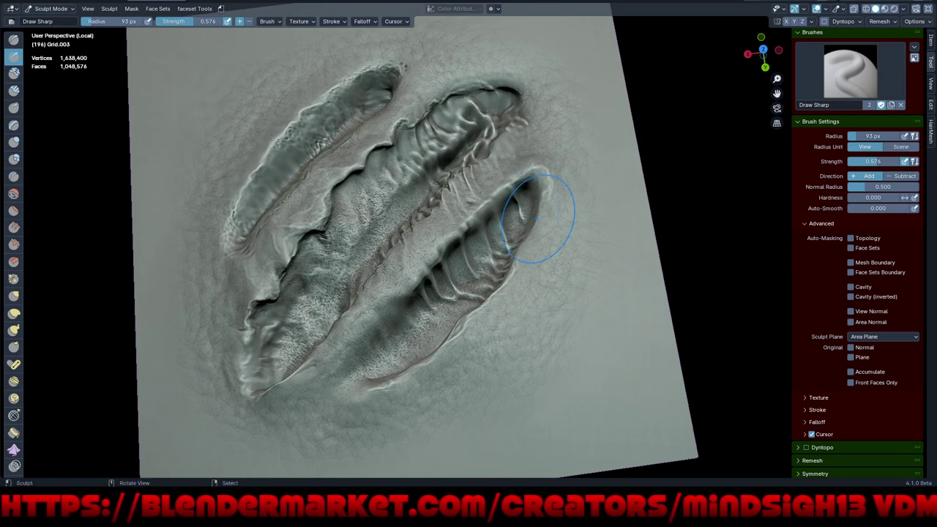
drag(535, 178, 549, 178)
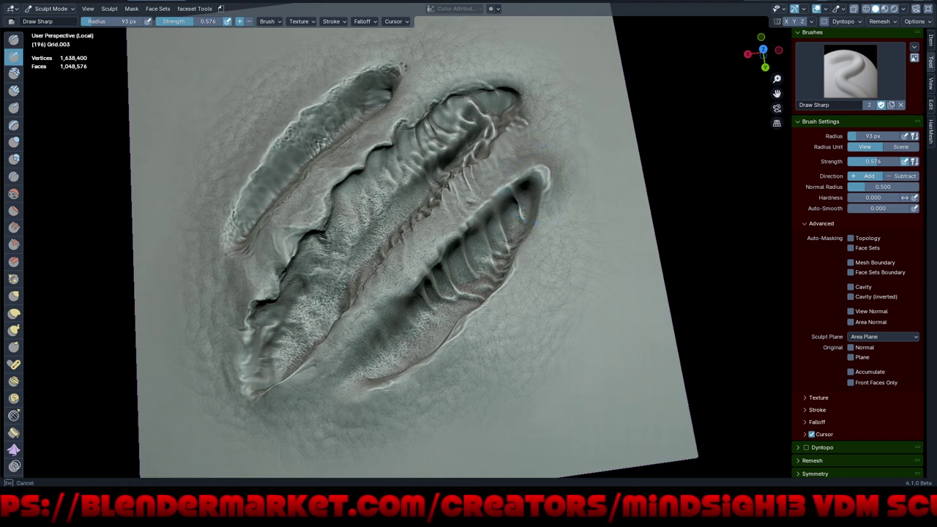
- Set Draw Sharp to Subtract and carve into the right gash's upper tip and along its ridge
click(249, 20)
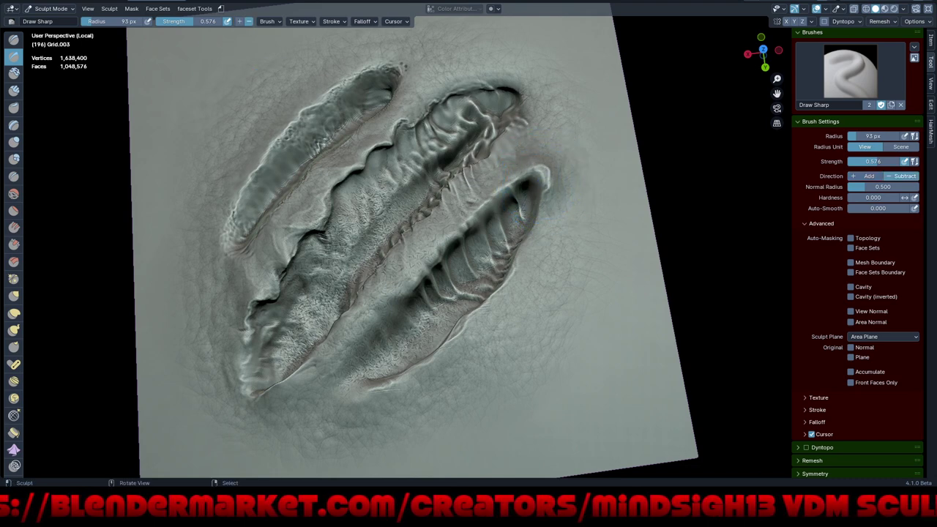
mouse_move(554, 174)
mouse_down()
mouse_move(512, 178)
mouse_move(528, 208)
mouse_move(514, 187)
mouse_move(468, 226)
mouse_up()
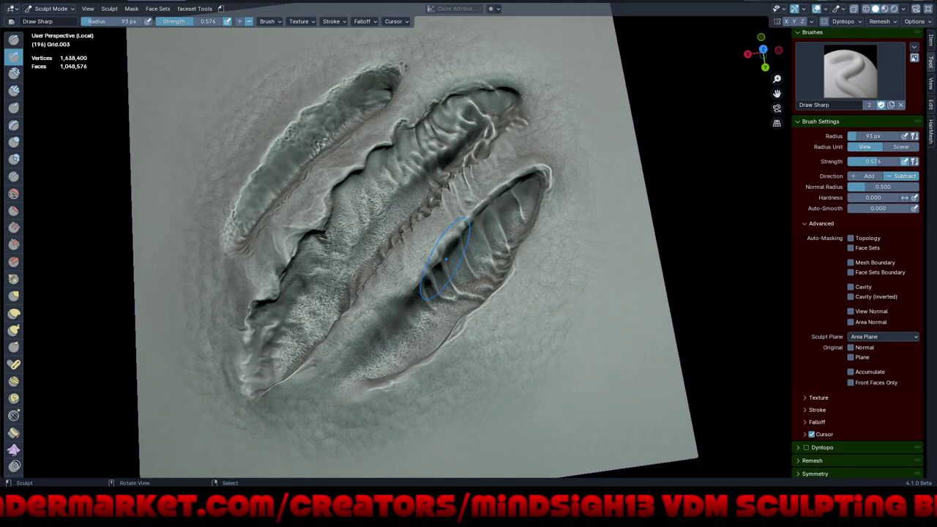
middle_drag(459, 245, 454, 167)
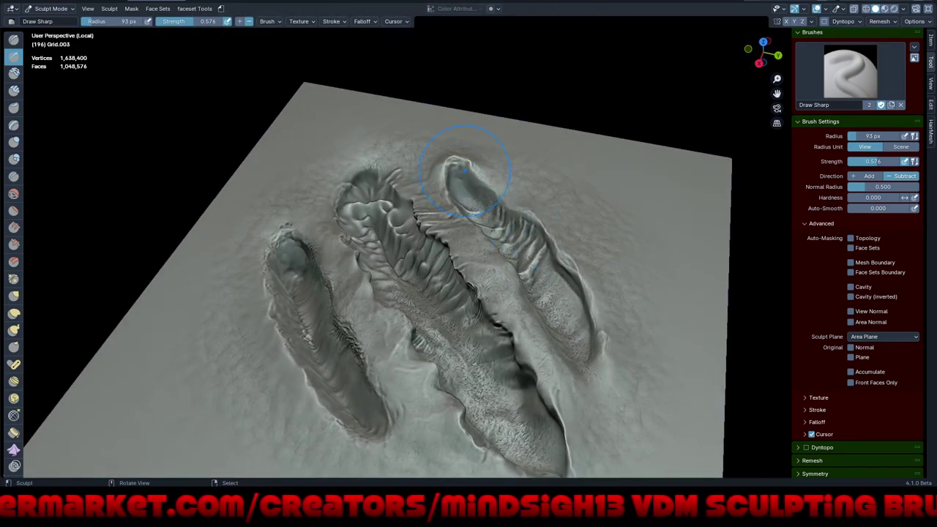
drag(465, 173, 465, 171)
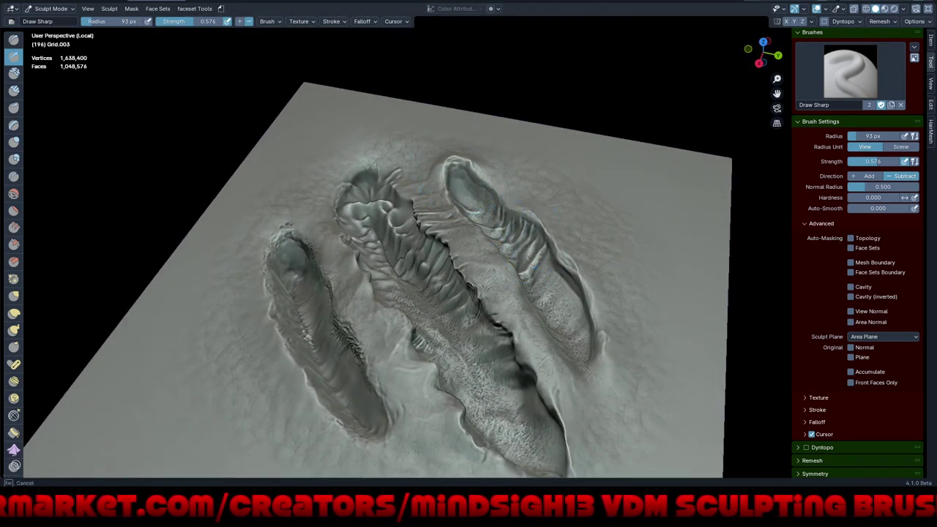
drag(498, 205, 461, 167)
mouse_move(463, 201)
mouse_down()
mouse_move(472, 189)
mouse_move(501, 236)
mouse_up()
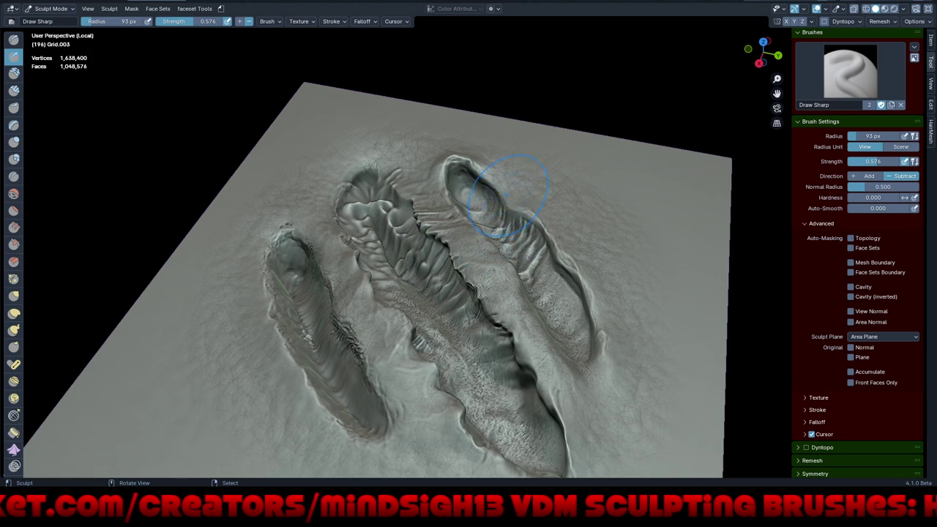
- Switch Draw Sharp back to Add and build up the right gash's upper tip, rim and lower end
key(ctrl)
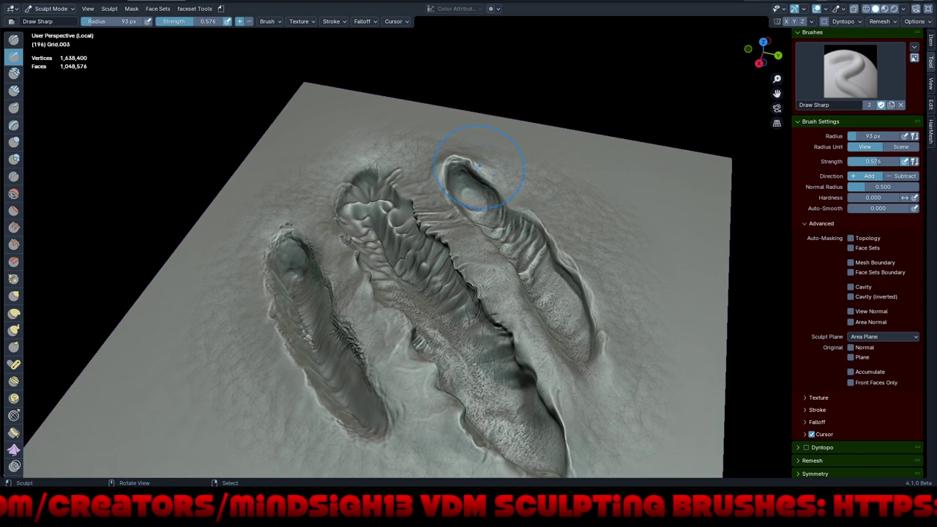
drag(480, 167, 499, 206)
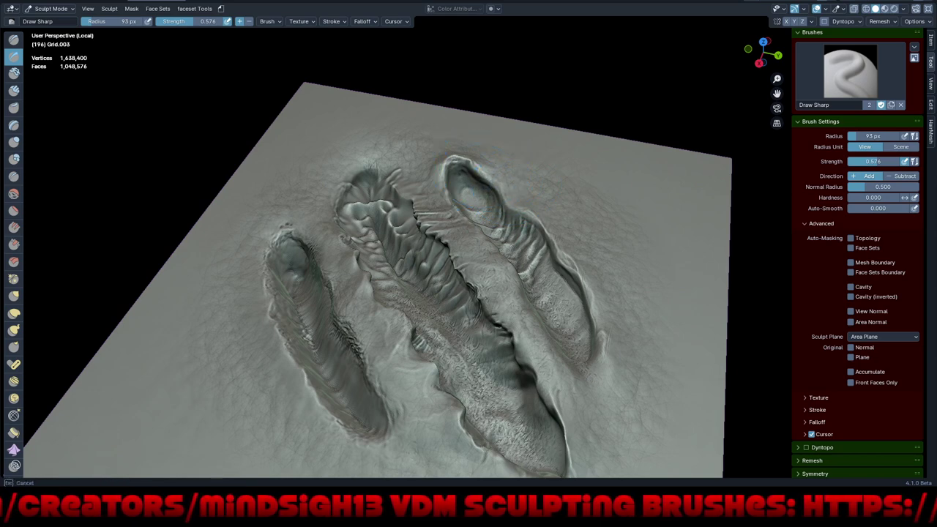
mouse_move(483, 172)
mouse_down()
mouse_move(490, 187)
mouse_move(483, 169)
mouse_move(481, 188)
mouse_up()
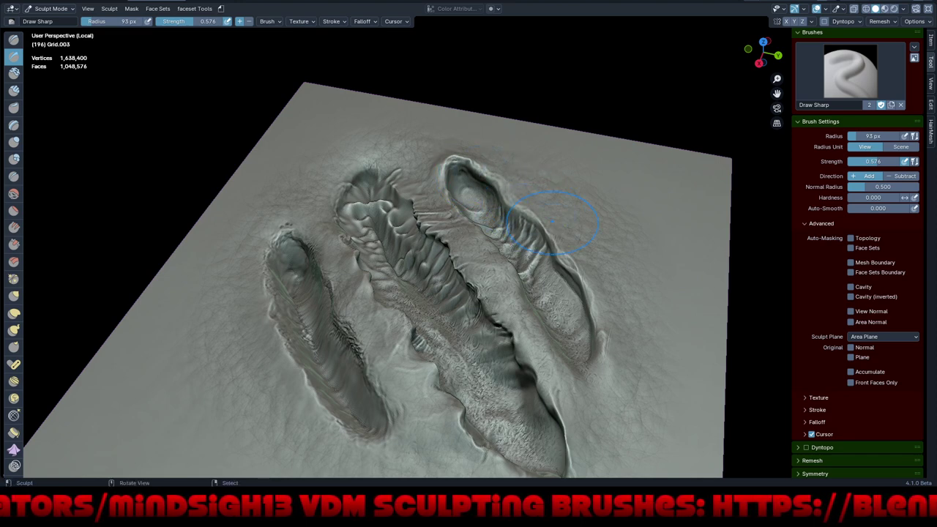
drag(553, 221, 604, 357)
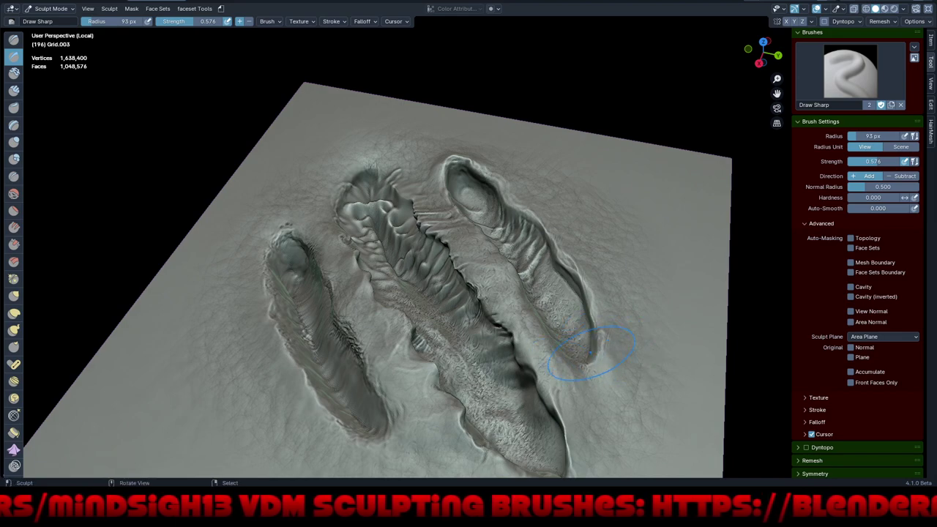
middle_drag(590, 370, 578, 351)
drag(578, 351, 579, 380)
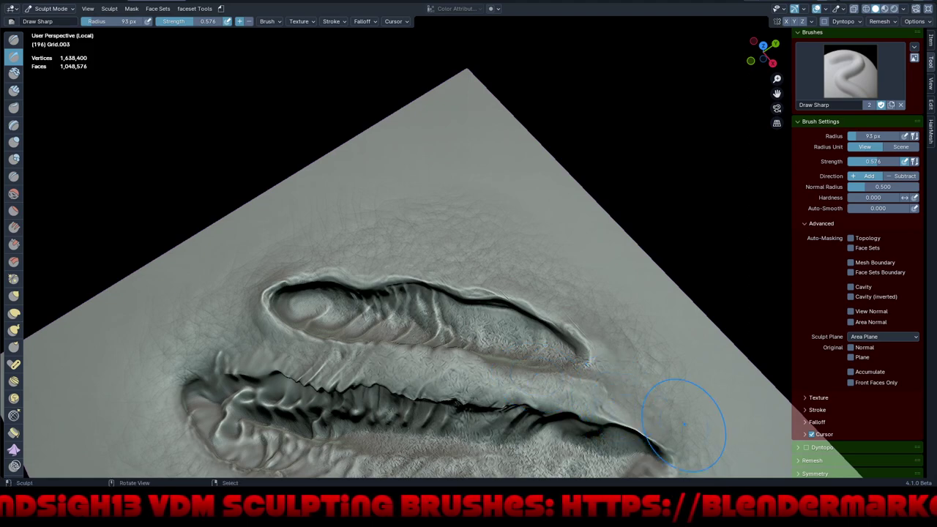
middle_drag(581, 254, 628, 224)
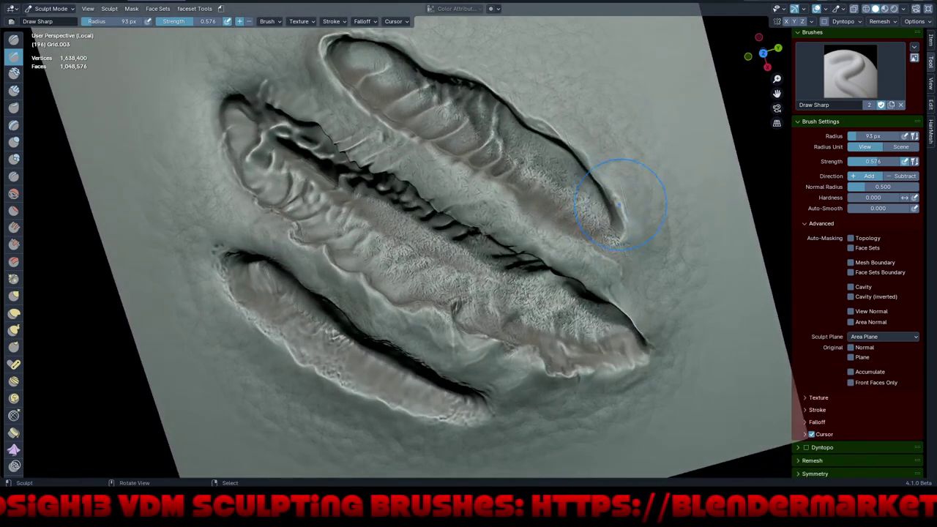
- Close the sidebar and make the 3D viewport fill the whole screen, framing the plane
key(n)
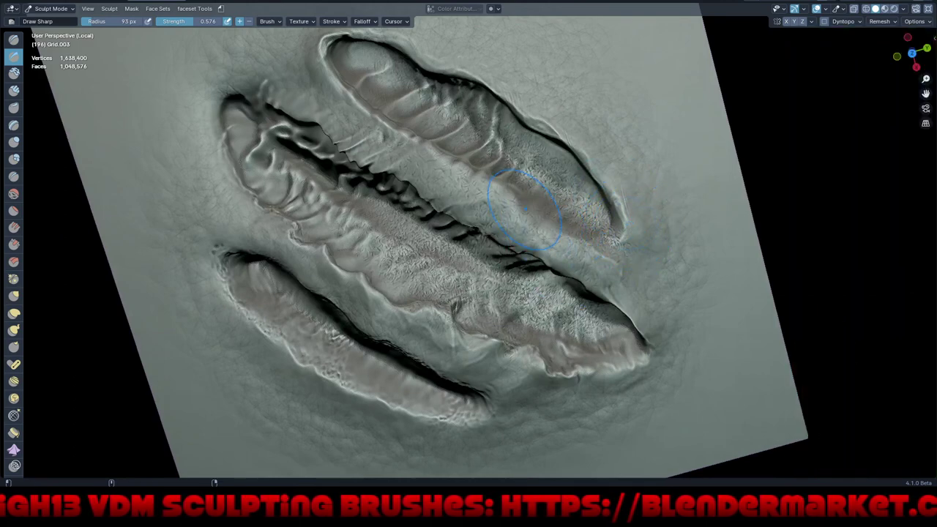
key(ctrl+space)
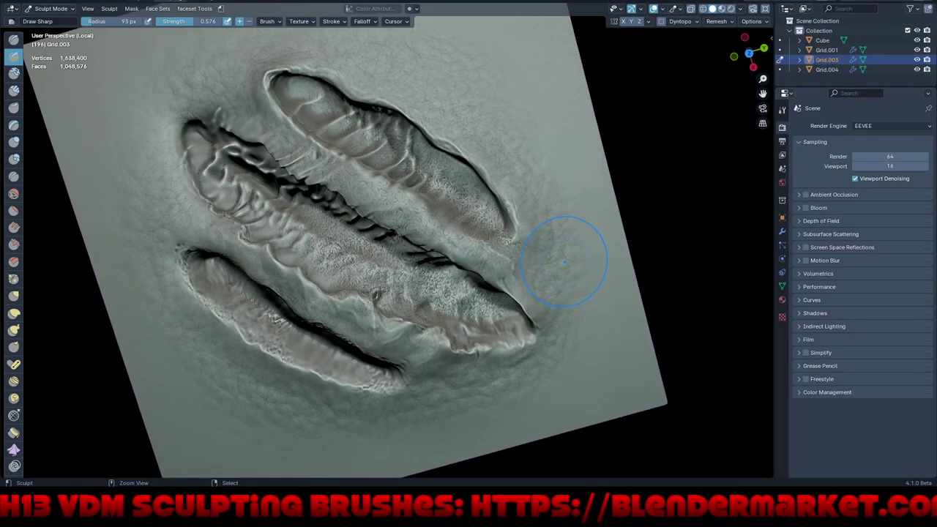
key(ctrl+alt+space)
scroll(561, 262, down, 5)
mouse_move(561, 262)
middle_down()
mouse_move(589, 370)
mouse_move(571, 373)
middle_up()
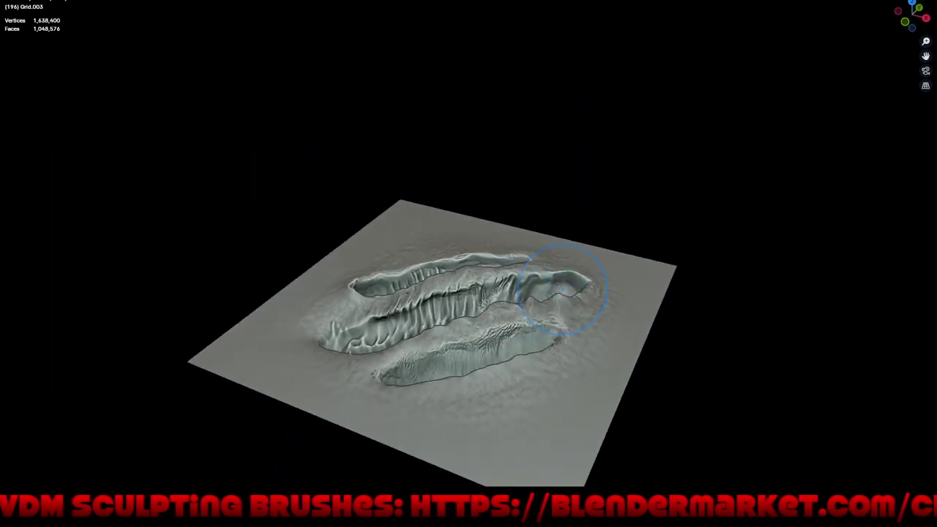
scroll(567, 374, up, 3)
scroll(535, 186, up, 2)
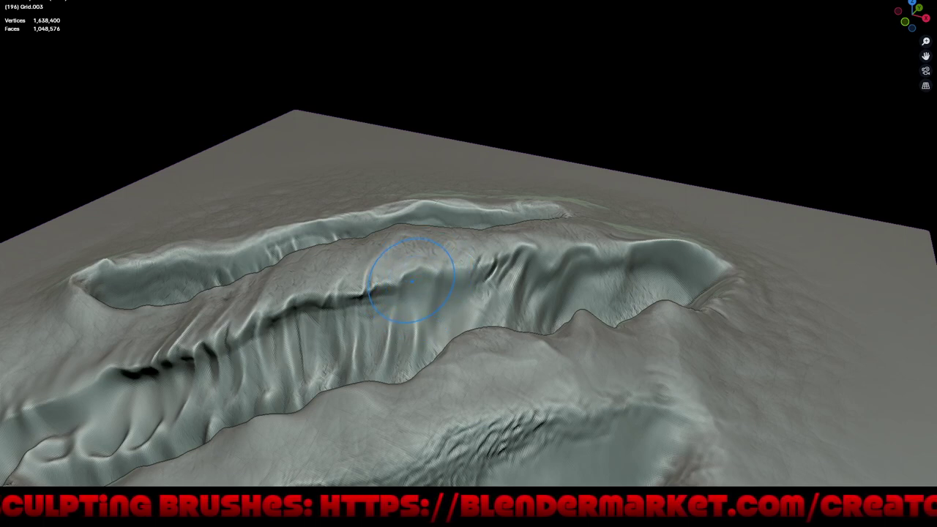
- Smooth the top ridge and reshape the folds at the central ridge's right end
drag(411, 281, 380, 284)
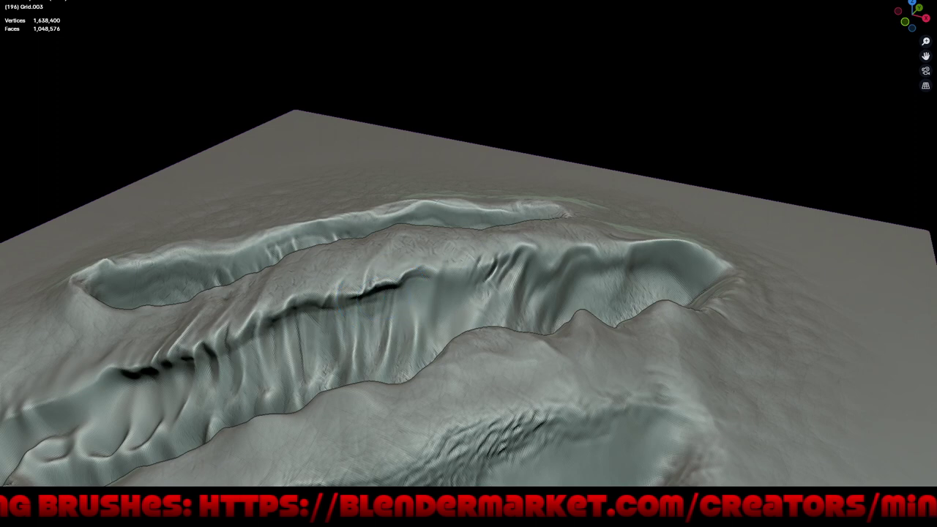
scroll(428, 391, down, 3)
scroll(410, 308, down, 1)
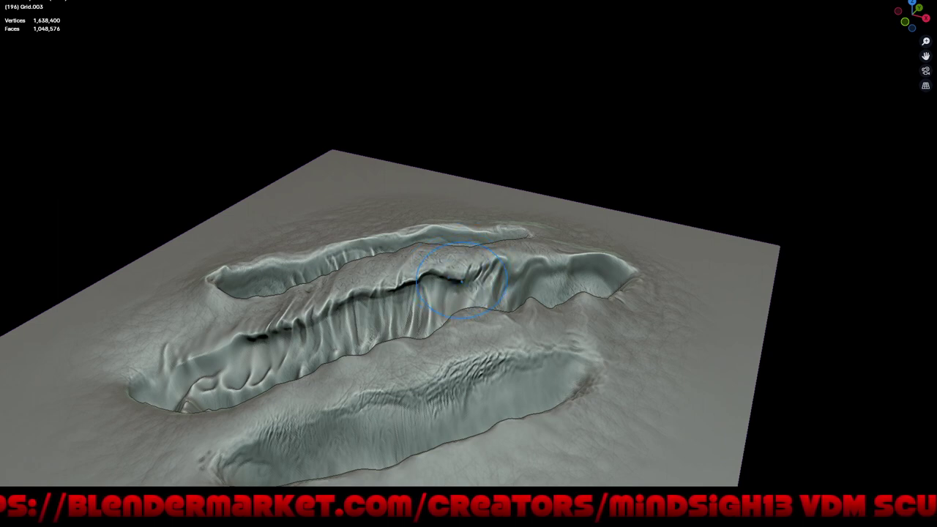
mouse_move(517, 278)
mouse_down()
mouse_move(529, 263)
mouse_move(483, 293)
mouse_up()
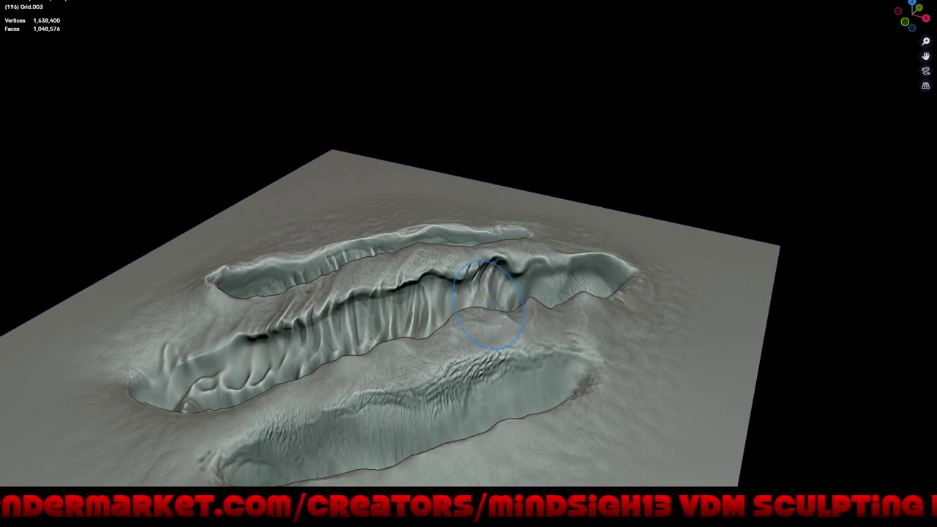
drag(526, 277, 529, 282)
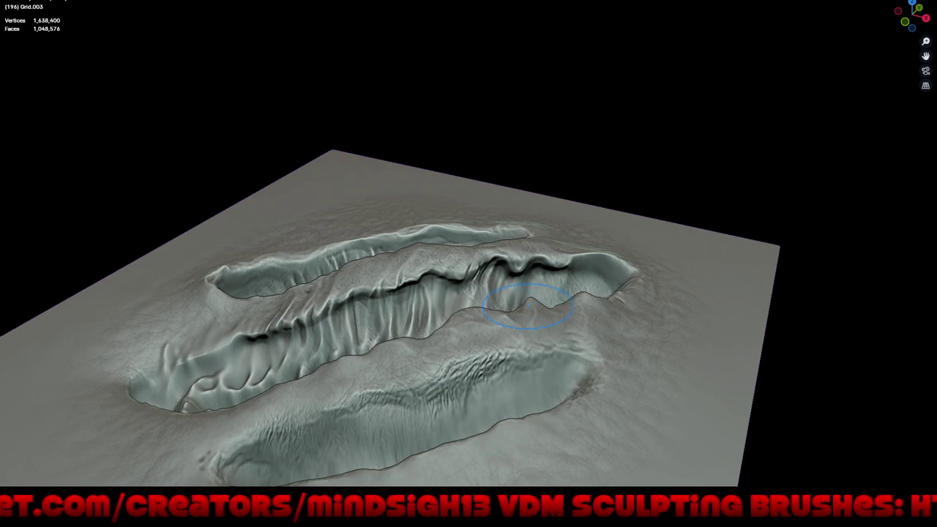
mouse_move(527, 306)
middle_down()
mouse_move(575, 326)
mouse_move(497, 313)
middle_up()
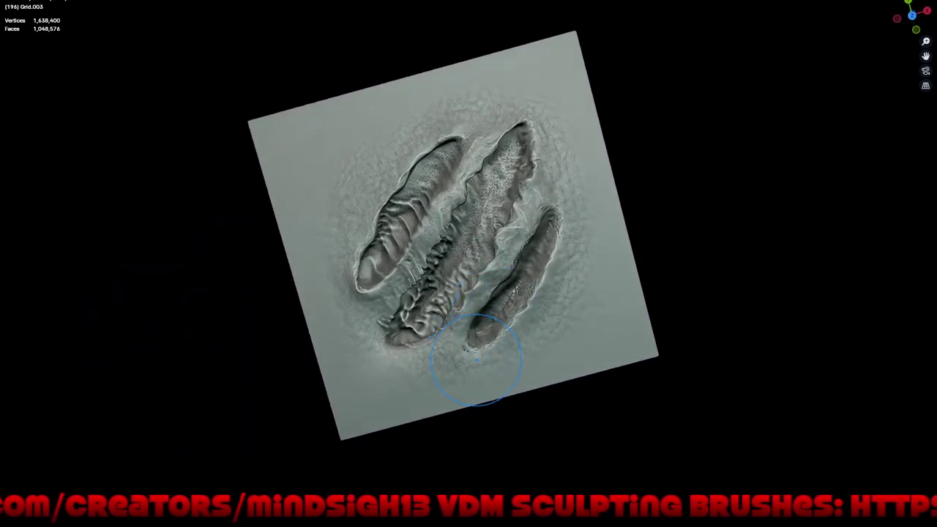
- Sculpt and deepen the crease at the central gash's upper tip, then smooth around it
mouse_move(476, 358)
middle_down()
mouse_move(596, 247)
mouse_move(550, 219)
middle_up()
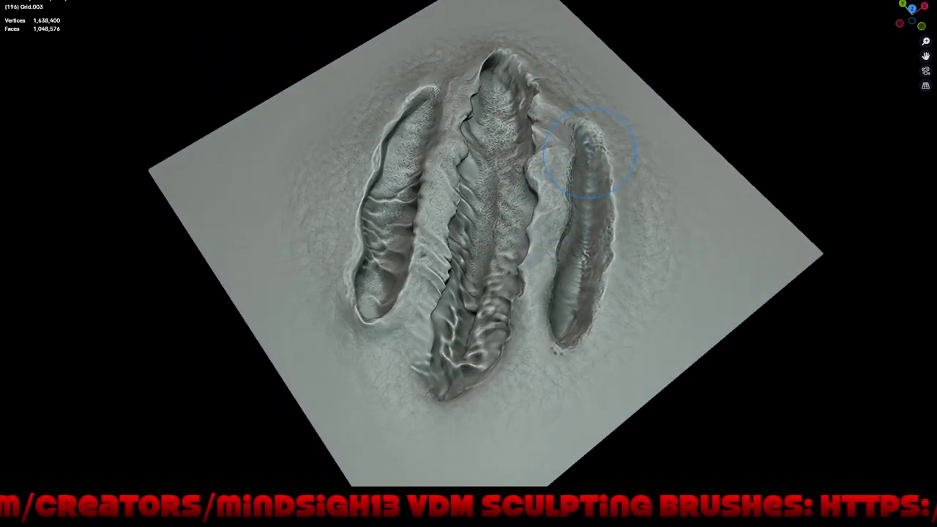
middle_drag(590, 150, 548, 198)
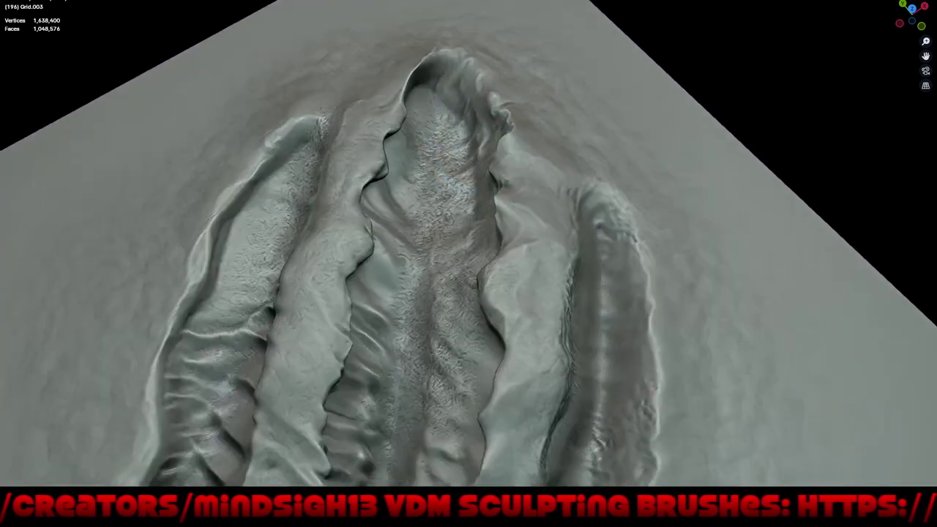
mouse_move(470, 151)
middle_down()
mouse_move(479, 95)
mouse_move(512, 124)
mouse_move(532, 118)
middle_up()
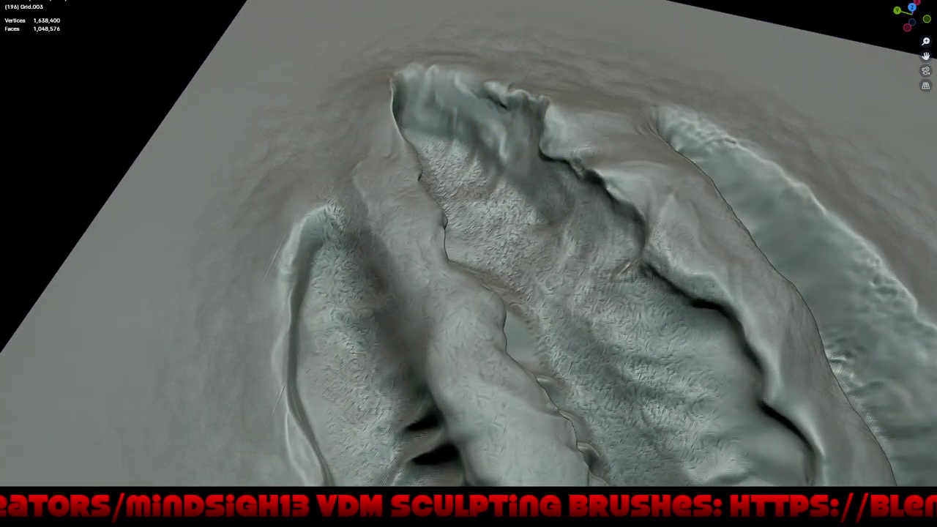
mouse_move(505, 103)
mouse_down()
mouse_move(531, 98)
mouse_move(535, 179)
mouse_up()
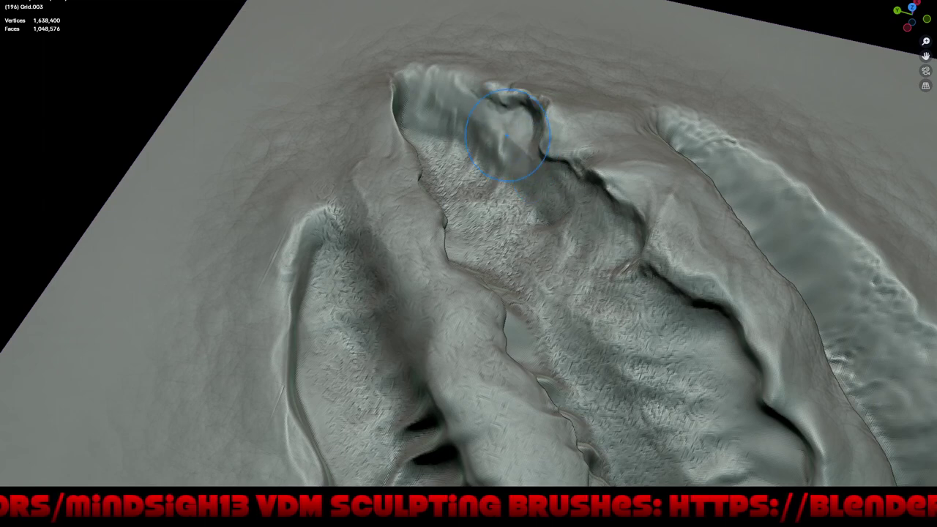
drag(507, 134, 542, 176)
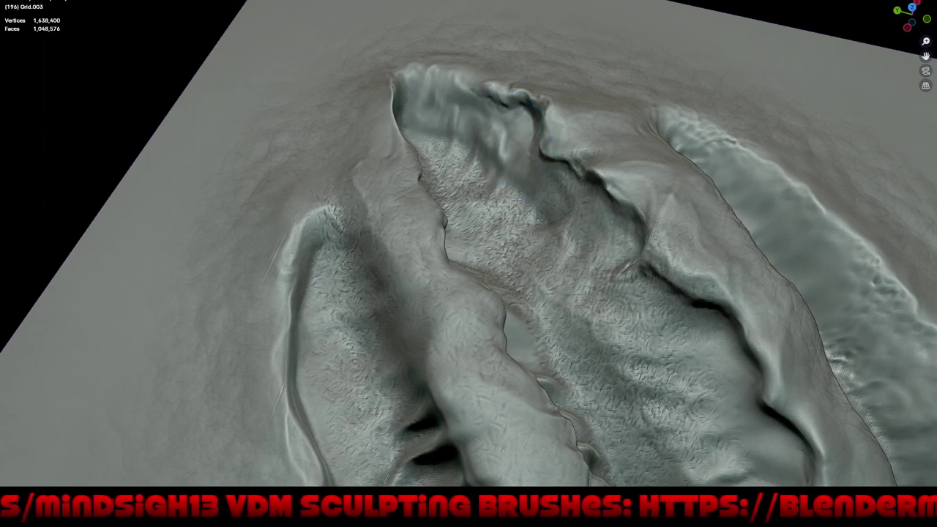
drag(413, 84, 417, 121)
drag(436, 80, 424, 110)
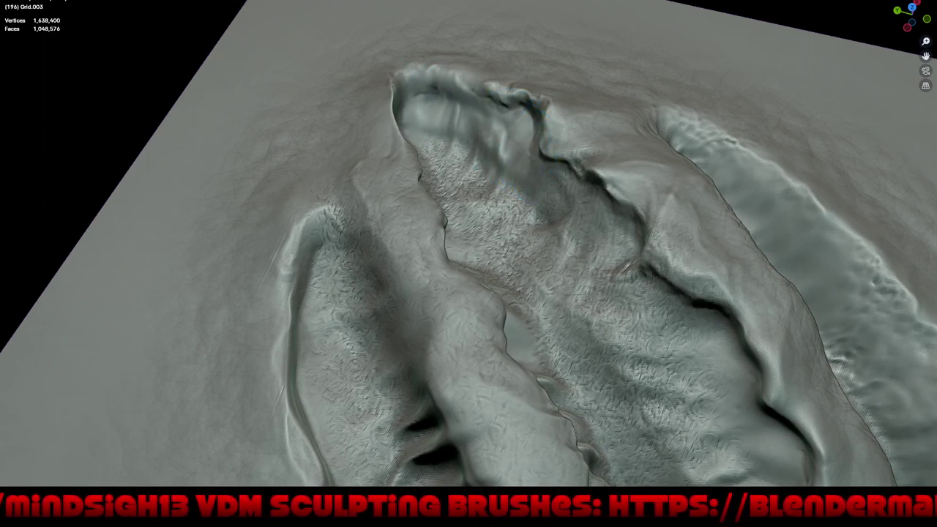
mouse_move(421, 77)
mouse_down()
mouse_move(409, 103)
mouse_move(417, 101)
mouse_up()
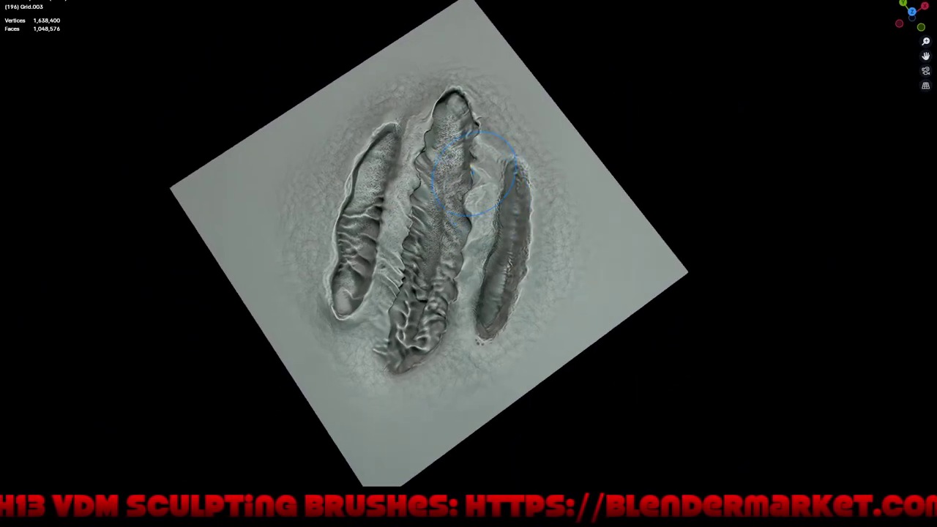
- Smooth the inside of the lower gash and refine its groove and edge toward the end
mouse_move(472, 172)
middle_down()
mouse_move(516, 202)
mouse_move(412, 280)
middle_up()
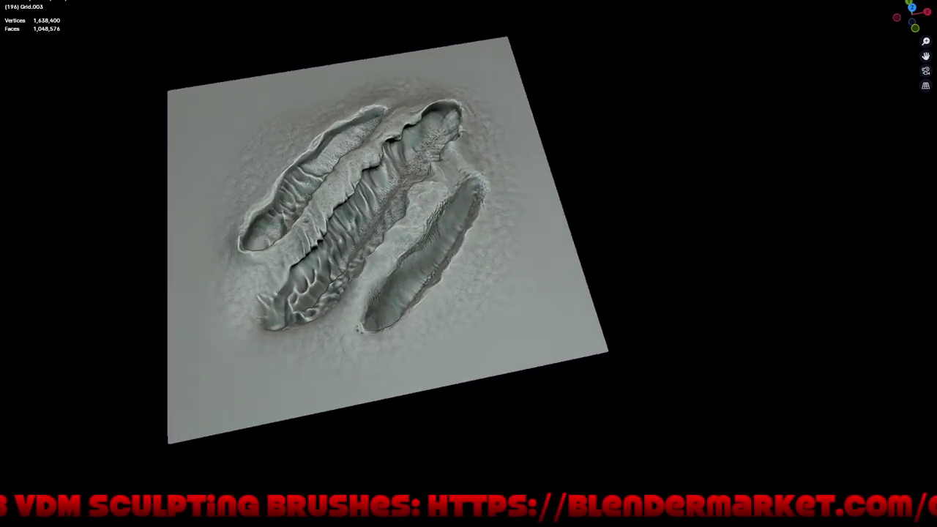
scroll(412, 281, up, 5)
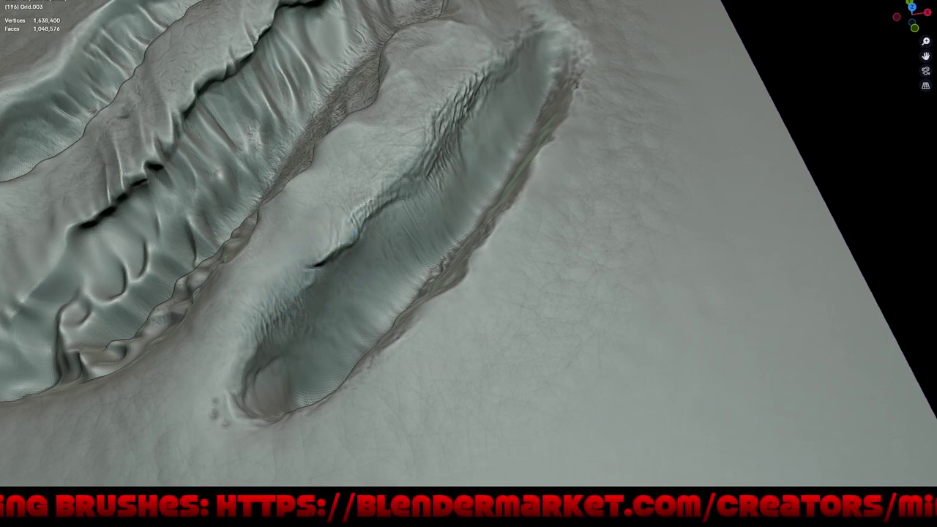
drag(299, 291, 246, 369)
mouse_move(272, 326)
mouse_down()
mouse_move(220, 391)
mouse_move(247, 322)
mouse_move(223, 388)
mouse_move(230, 398)
mouse_move(220, 366)
mouse_move(220, 398)
mouse_move(234, 421)
mouse_move(209, 388)
mouse_move(219, 419)
mouse_move(210, 393)
mouse_up()
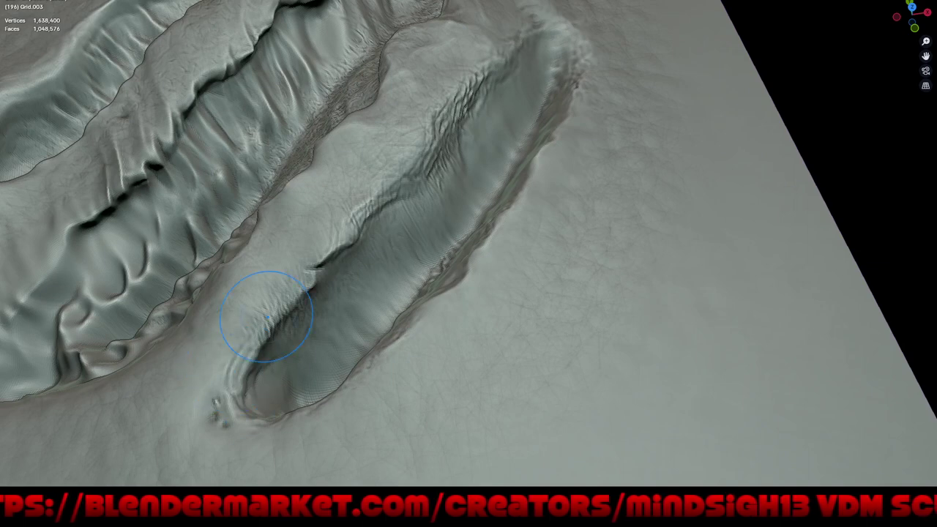
middle_drag(313, 262, 335, 372)
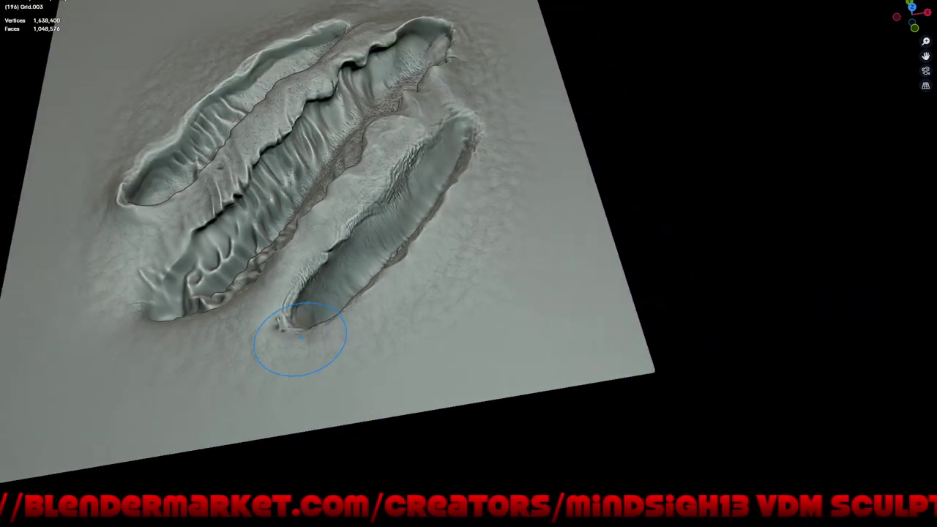
mouse_move(359, 293)
middle_down()
mouse_move(360, 322)
mouse_move(474, 333)
mouse_move(443, 315)
mouse_move(434, 293)
middle_up()
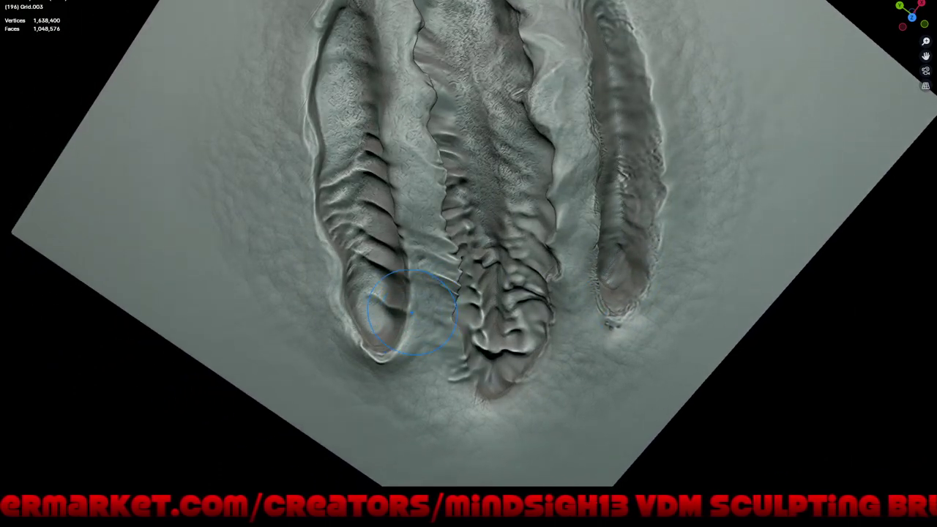
key(ctrl+alt+space)
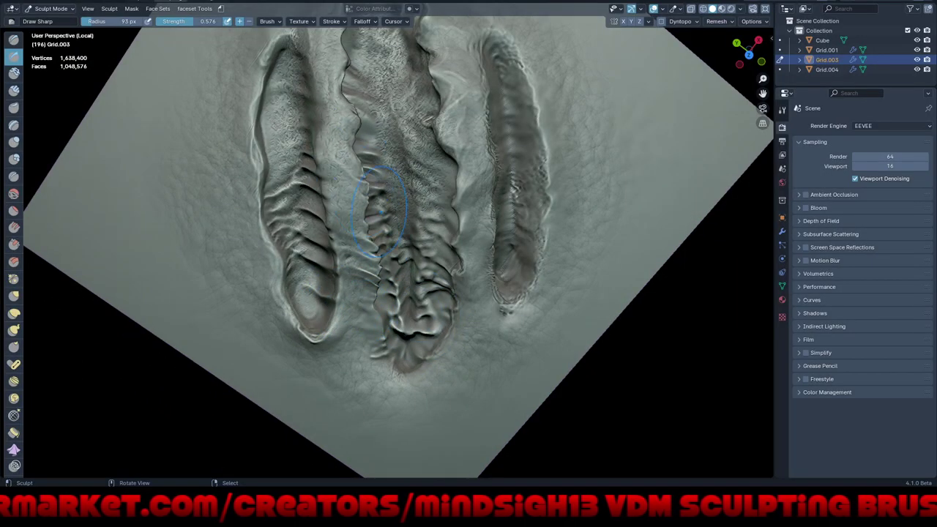
key(ctrl+alt+space)
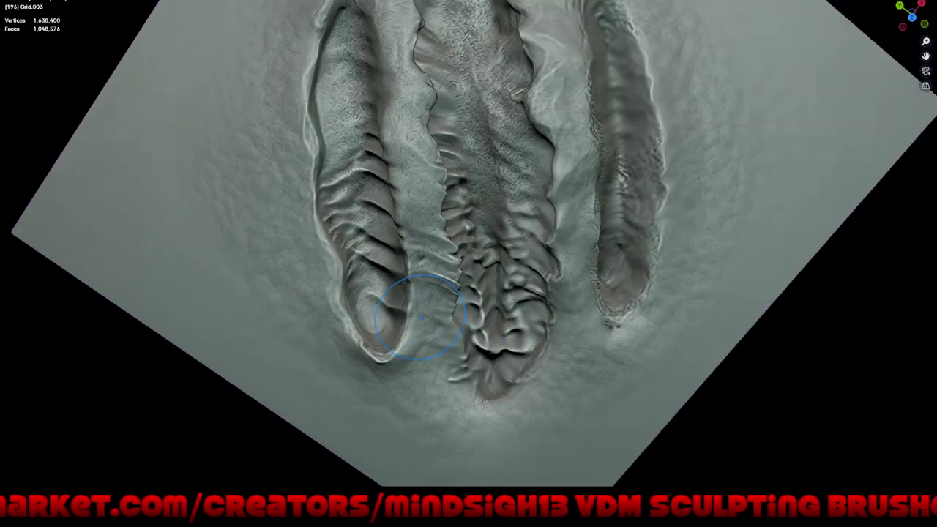
middle_drag(386, 303, 472, 275)
scroll(471, 271, up, 4)
scroll(341, 132, up, 2)
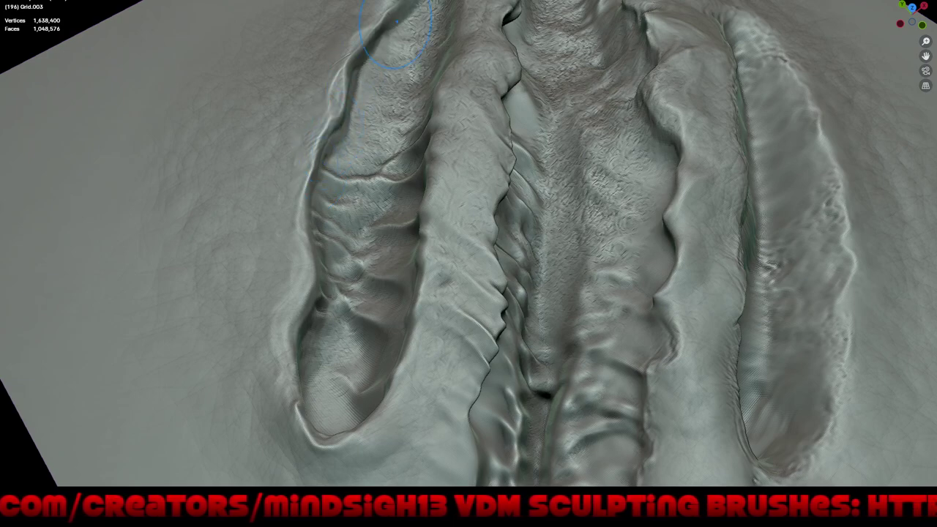
mouse_move(382, 157)
middle_down()
mouse_move(514, 284)
mouse_move(379, 156)
middle_up()
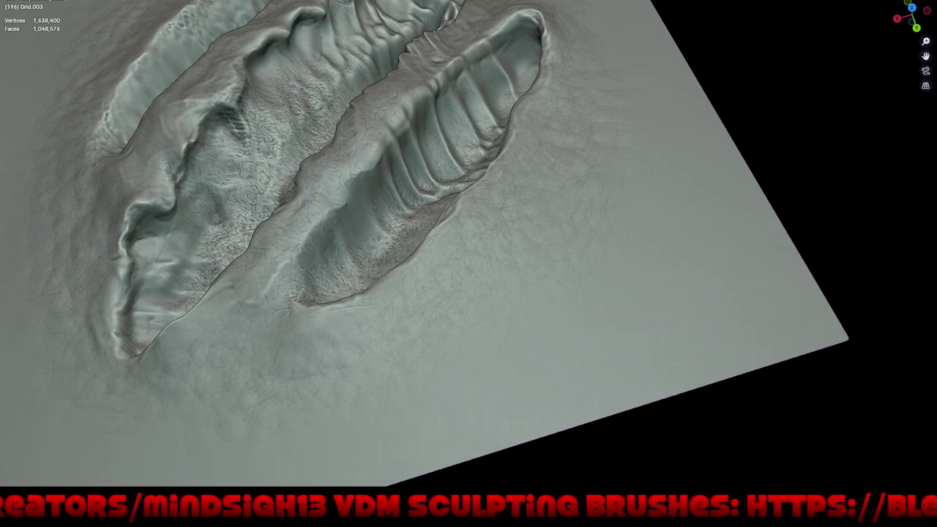
- Smooth the ridge's lower-left end, then carve and darken the crease on the lower gash's upper edge
mouse_move(284, 272)
mouse_down()
mouse_move(289, 330)
mouse_move(284, 308)
mouse_up()
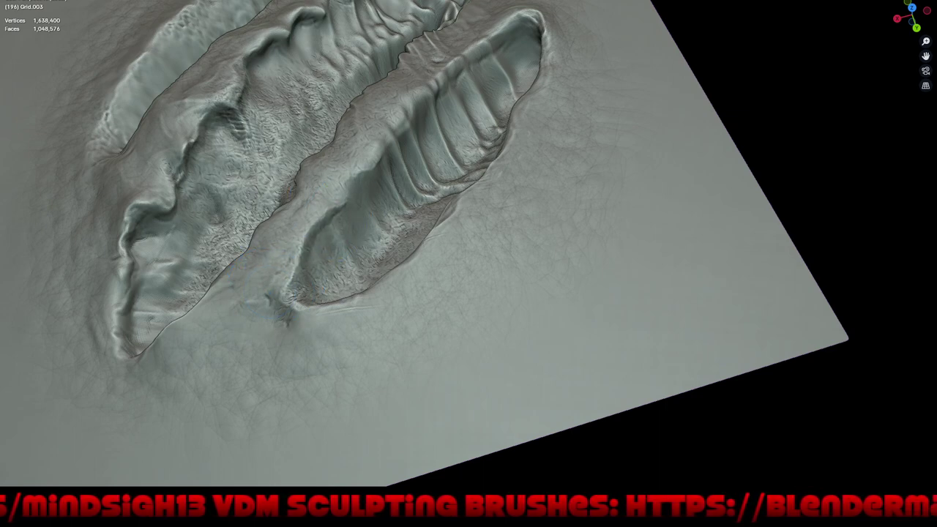
middle_drag(305, 297, 382, 264)
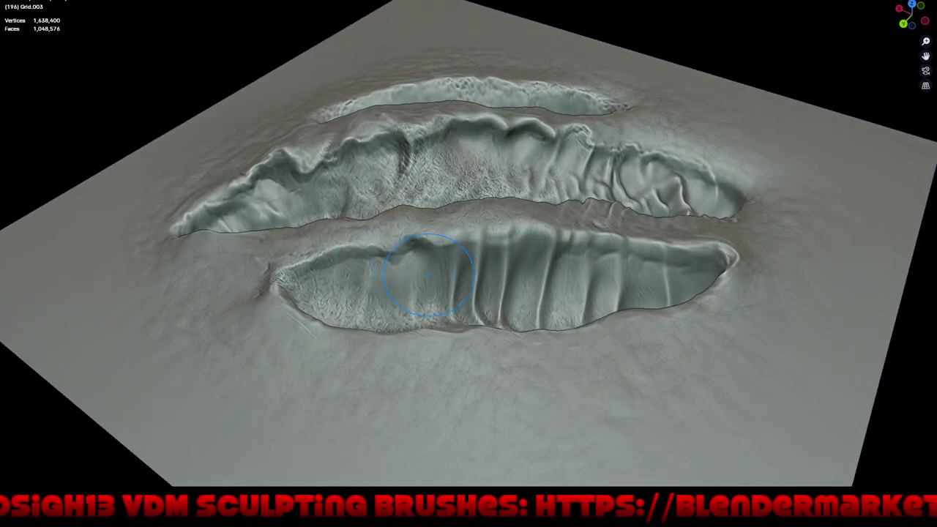
drag(439, 301, 439, 252)
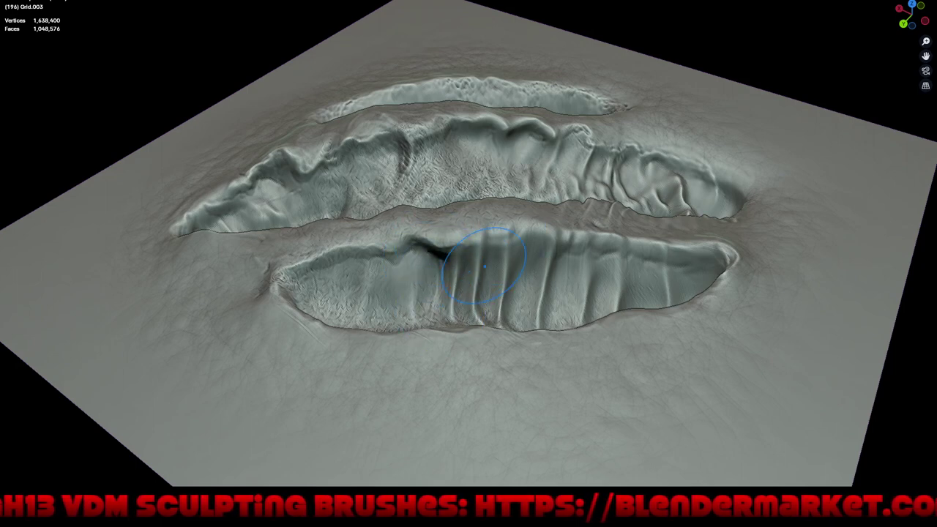
mouse_move(484, 265)
mouse_down()
mouse_move(443, 249)
mouse_move(523, 236)
mouse_move(595, 254)
mouse_up()
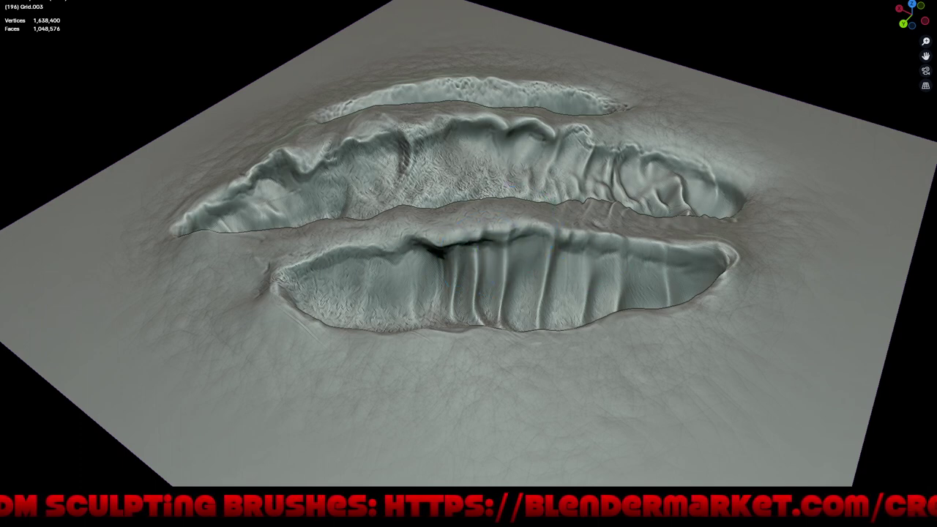
drag(476, 239, 512, 234)
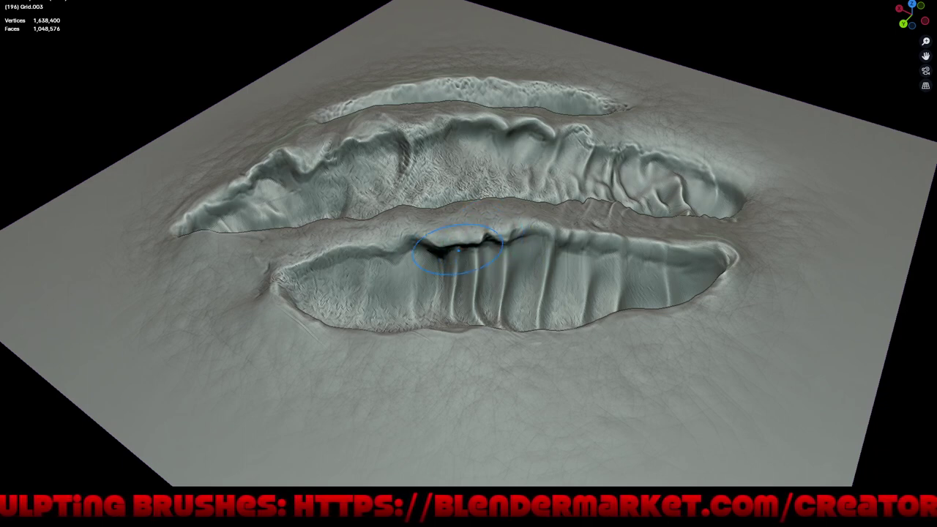
middle_drag(484, 296, 441, 245)
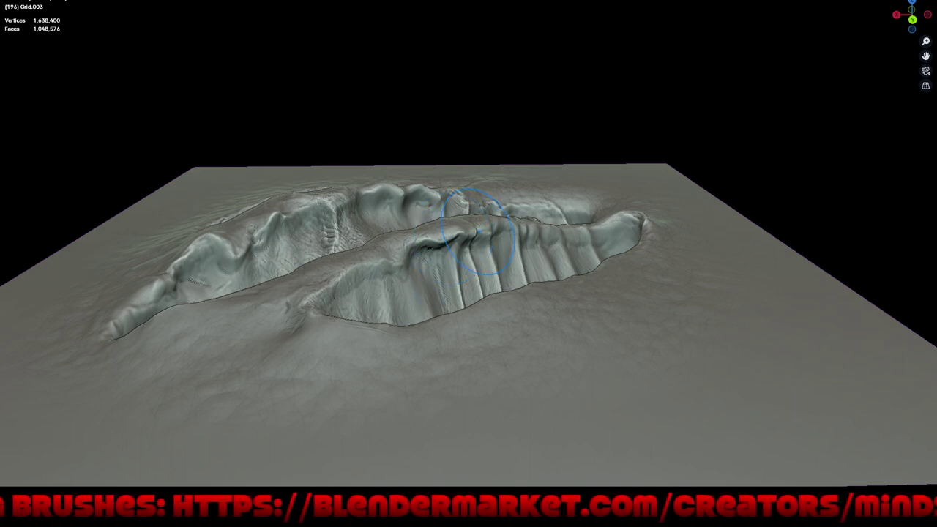
drag(456, 240, 454, 253)
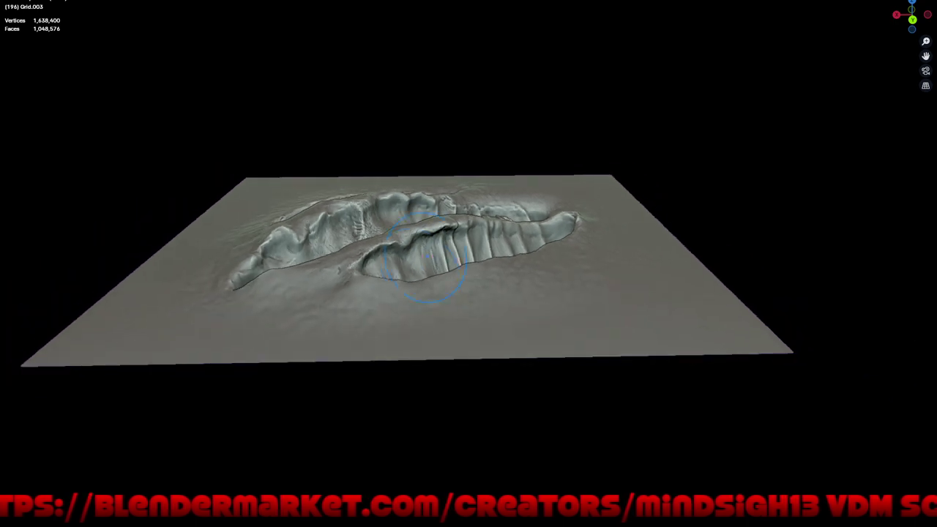
mouse_move(388, 304)
middle_down()
mouse_move(407, 363)
mouse_move(547, 307)
middle_up()
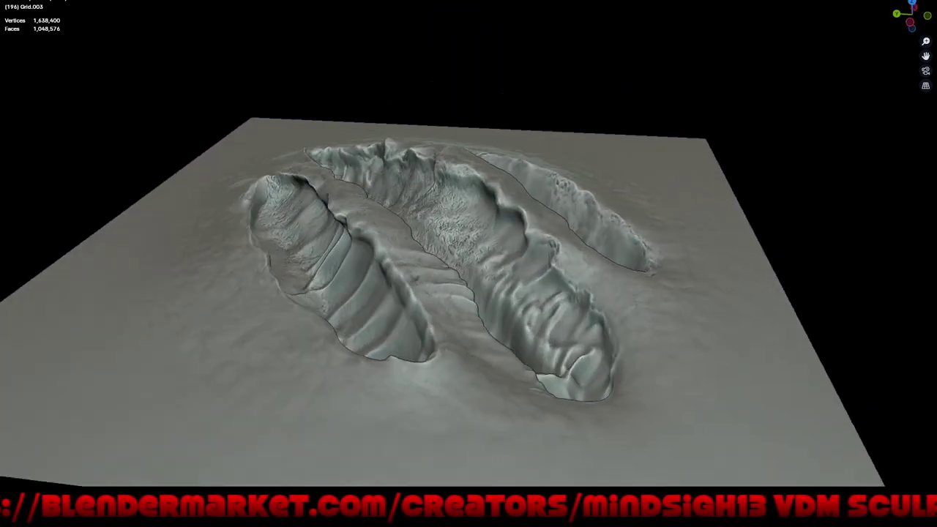
- Orbit to a low side view and soften the crease along the gash ridge
mouse_move(468, 322)
middle_down()
mouse_move(449, 314)
mouse_move(480, 355)
mouse_move(459, 266)
middle_up()
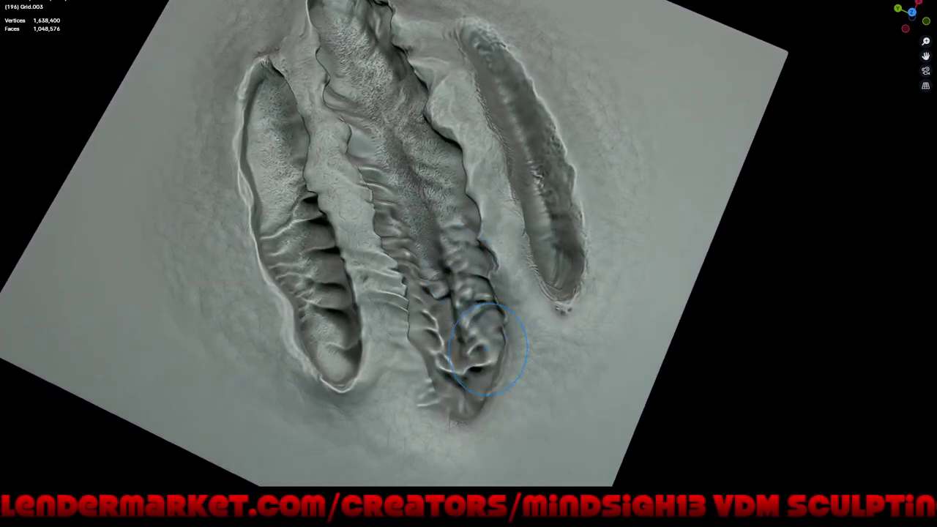
mouse_move(487, 350)
middle_down()
mouse_move(450, 329)
mouse_move(443, 267)
middle_up()
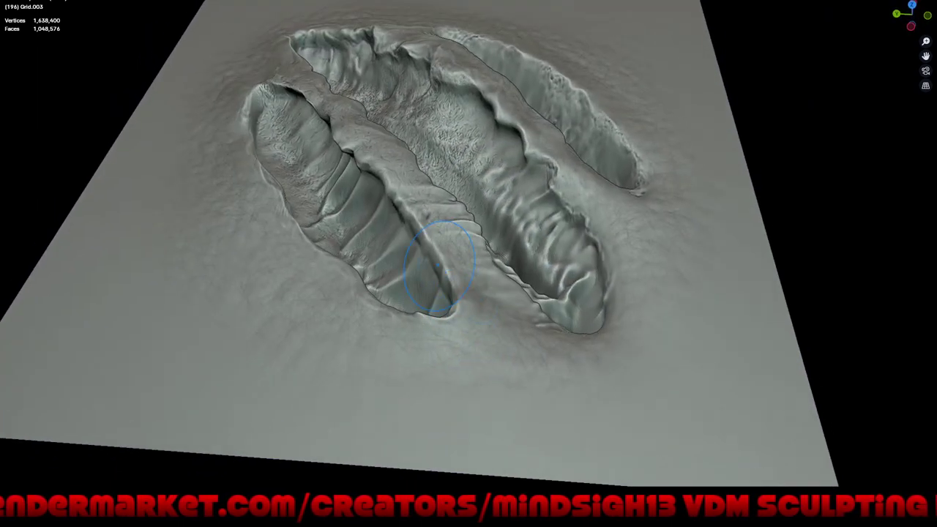
scroll(442, 267, up, 3)
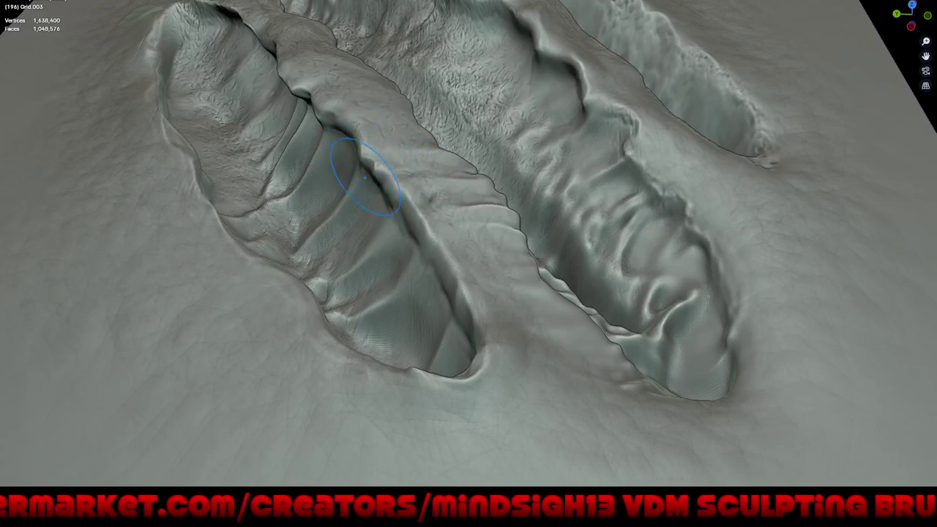
middle_drag(352, 154, 460, 220)
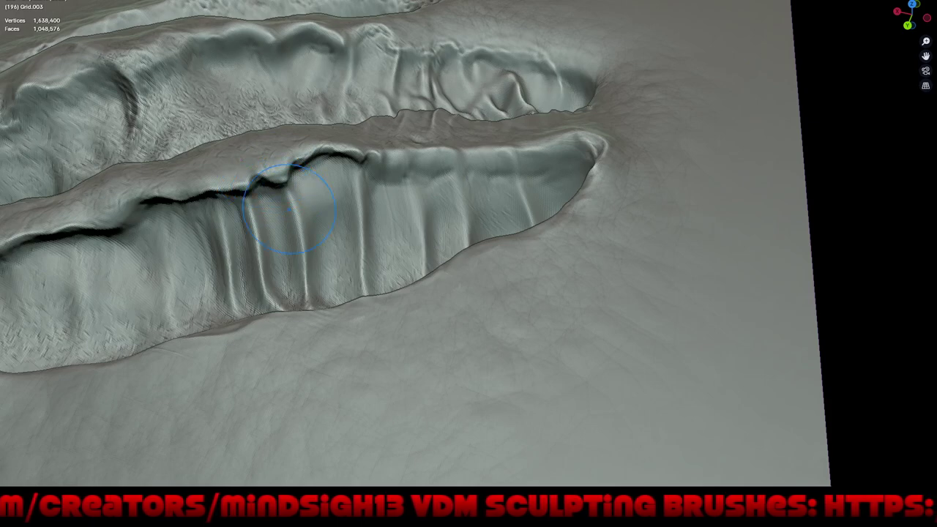
drag(280, 172, 392, 148)
- Sharpen the crease along the trench's upper rim
middle_drag(440, 157, 429, 105)
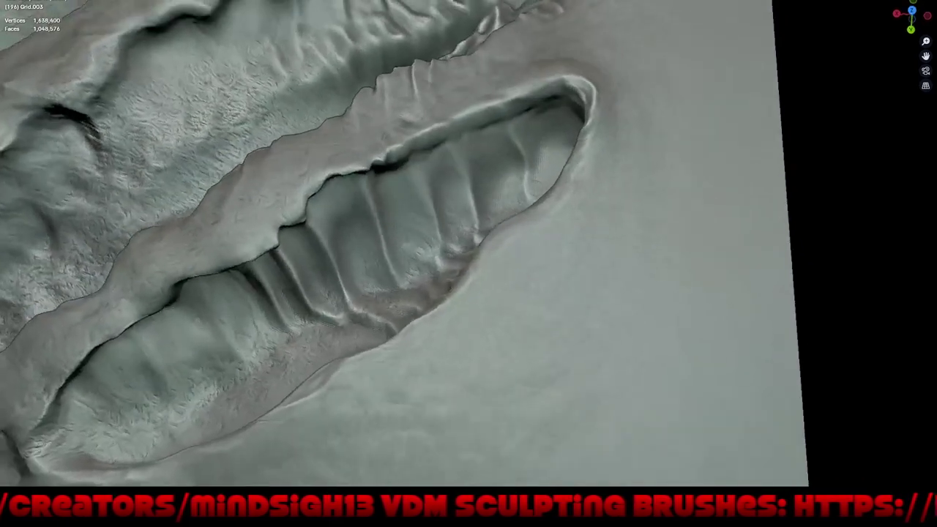
mouse_move(540, 93)
mouse_down()
mouse_move(465, 118)
mouse_move(391, 159)
mouse_up()
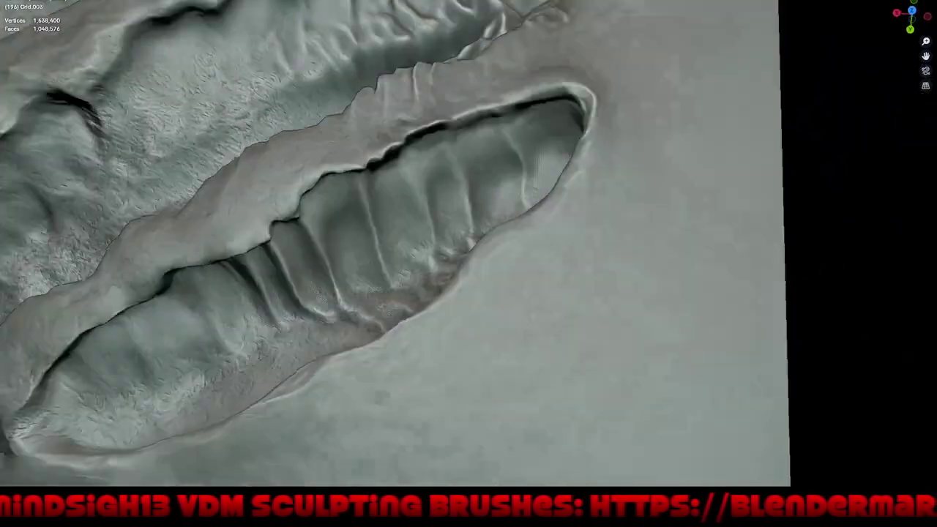
middle_drag(476, 96, 497, 77)
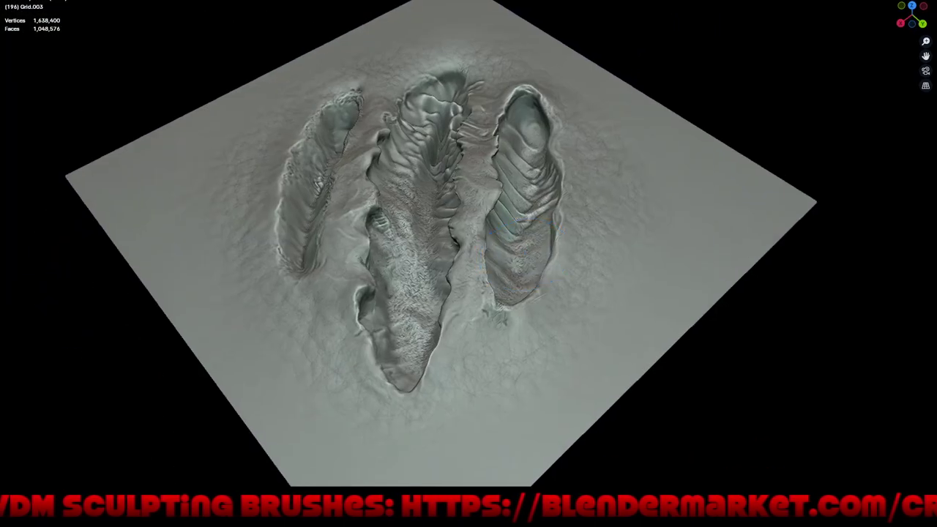
- Deepen the crease near the ridge's top end and reshape the left ridge's surface
mouse_move(461, 278)
middle_down()
mouse_move(481, 304)
mouse_move(527, 322)
middle_up()
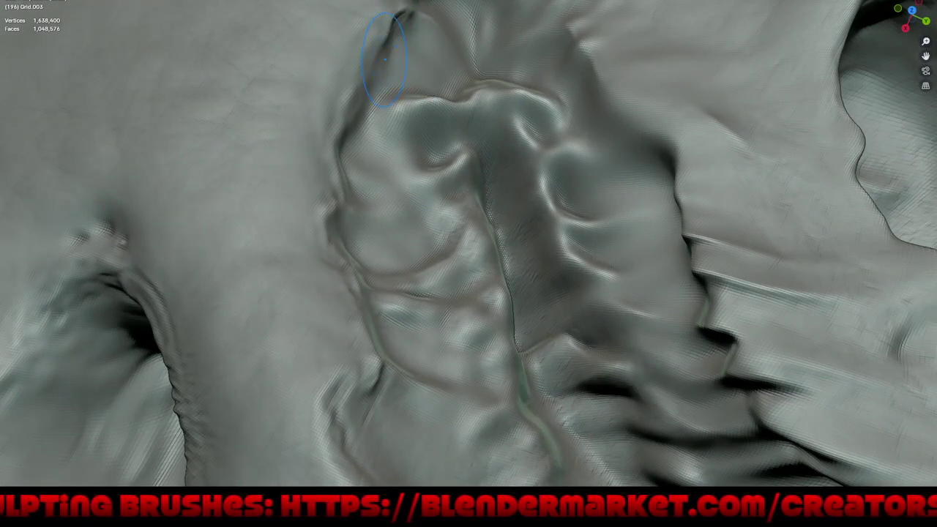
drag(385, 40, 377, 132)
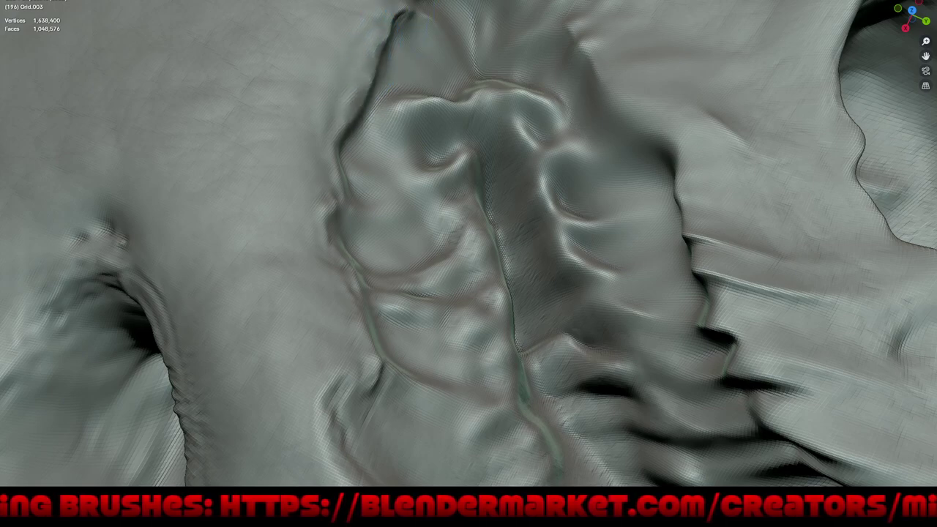
middle_drag(418, 136, 469, 191)
middle_drag(344, 81, 439, 95)
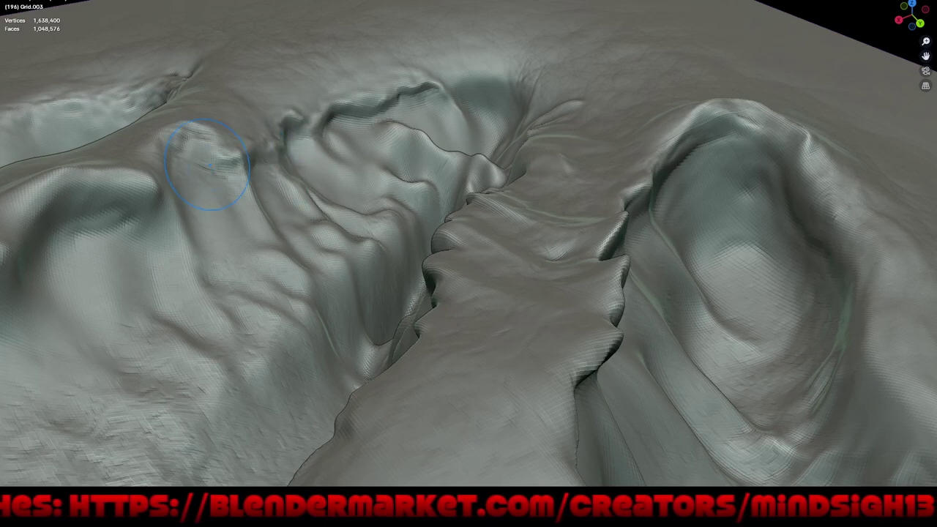
drag(199, 156, 201, 207)
scroll(201, 208, down, 3)
- Frame the smaller gash and add fresh fold detail along its ridge crest
scroll(220, 212, down, 5)
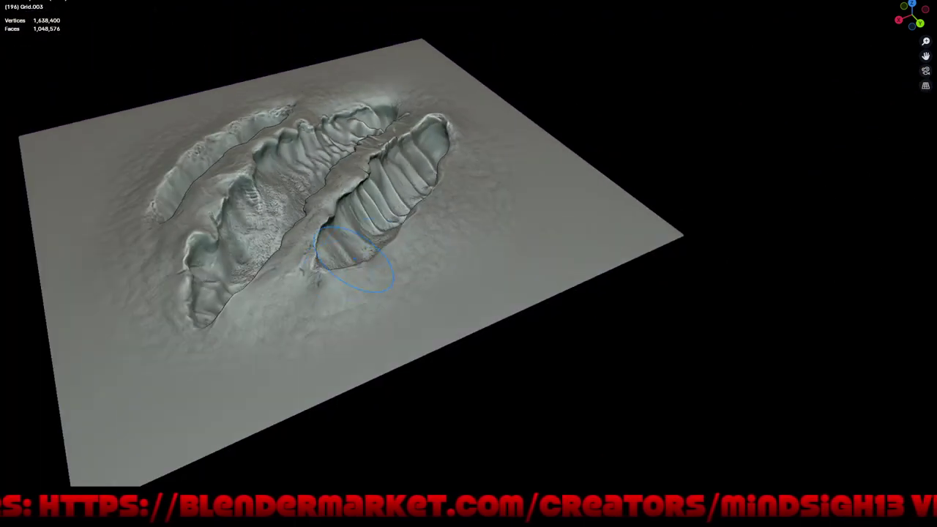
mouse_move(219, 213)
middle_down()
mouse_move(401, 216)
mouse_move(435, 245)
mouse_move(551, 193)
middle_up()
mouse_move(527, 247)
middle_down()
mouse_move(448, 236)
mouse_move(534, 283)
mouse_move(540, 241)
mouse_move(523, 291)
mouse_move(469, 278)
mouse_move(481, 210)
mouse_move(524, 201)
middle_up()
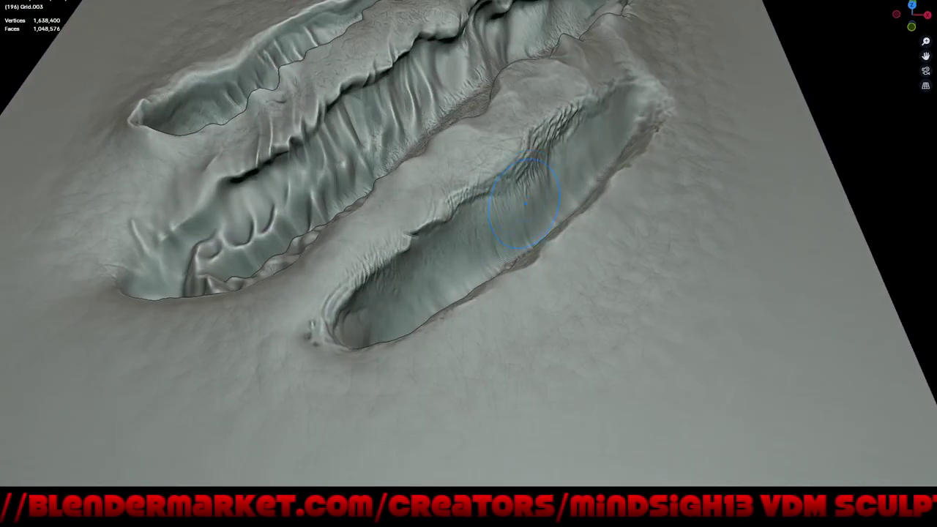
scroll(668, 99, up, 3)
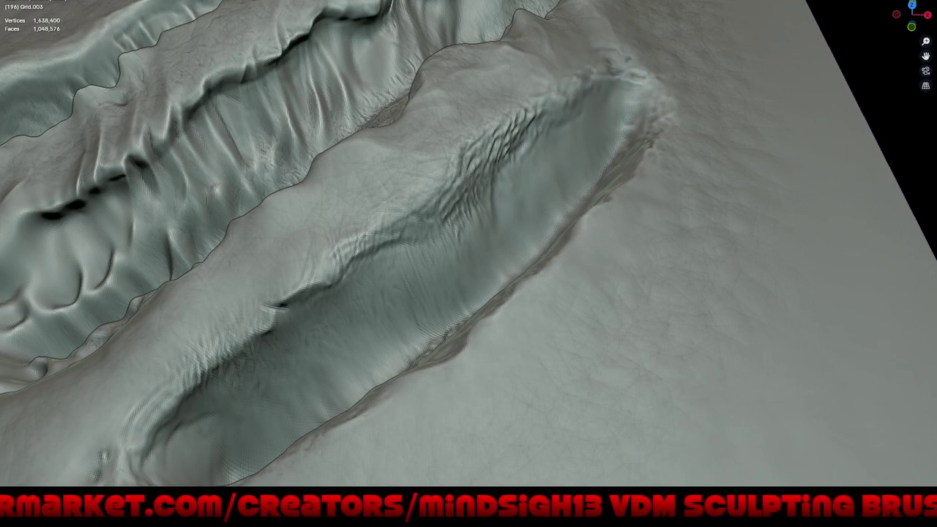
drag(565, 100, 505, 132)
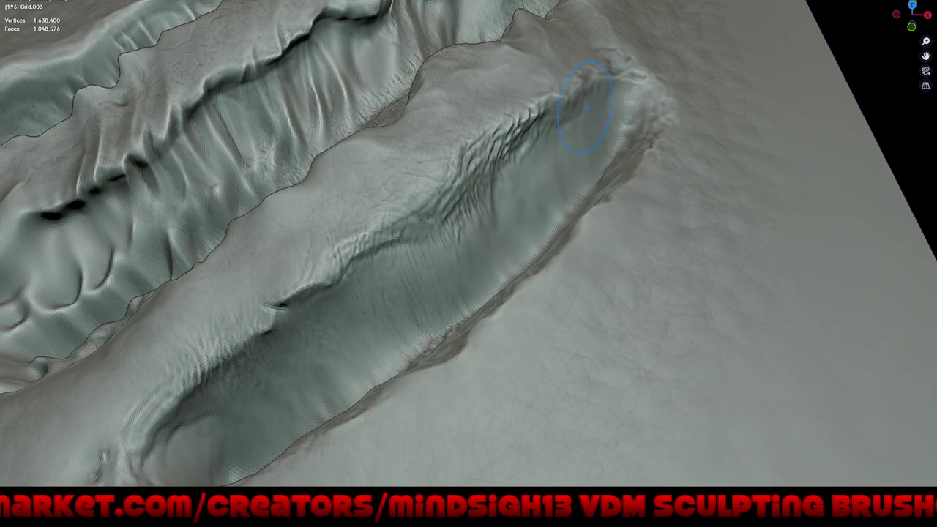
drag(622, 86, 529, 120)
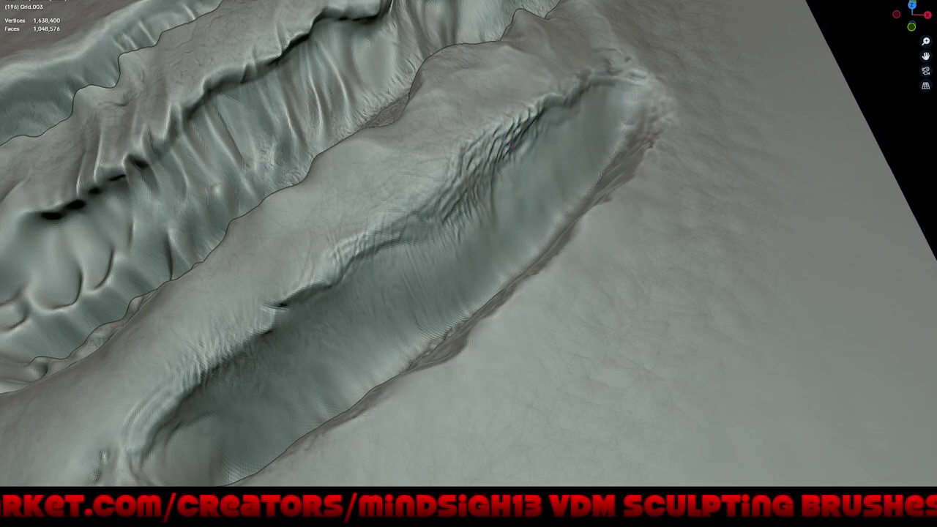
- Smooth and re-sculpt the ridge surface and the groove below its crest
middle_drag(518, 135, 523, 178)
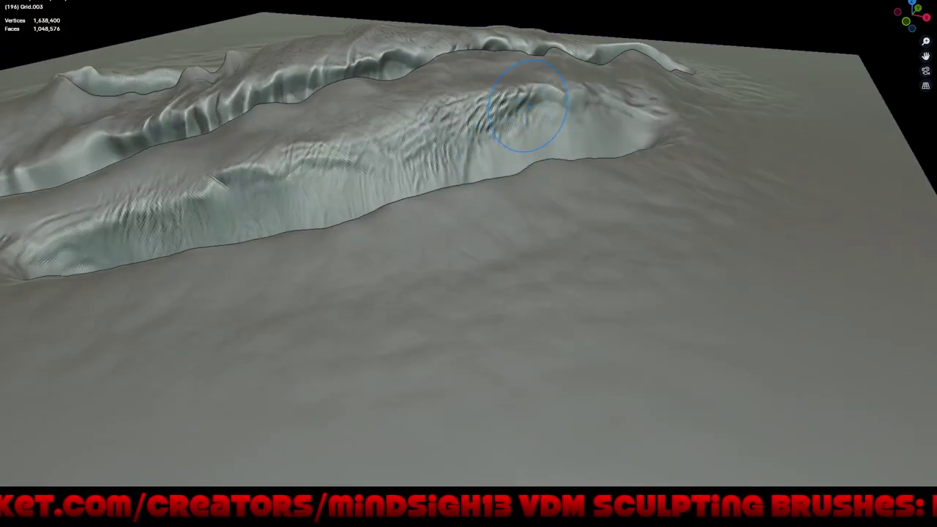
mouse_move(527, 106)
mouse_down()
mouse_move(454, 130)
mouse_move(533, 94)
mouse_move(448, 125)
mouse_move(491, 94)
mouse_move(523, 117)
mouse_move(498, 99)
mouse_move(489, 137)
mouse_up()
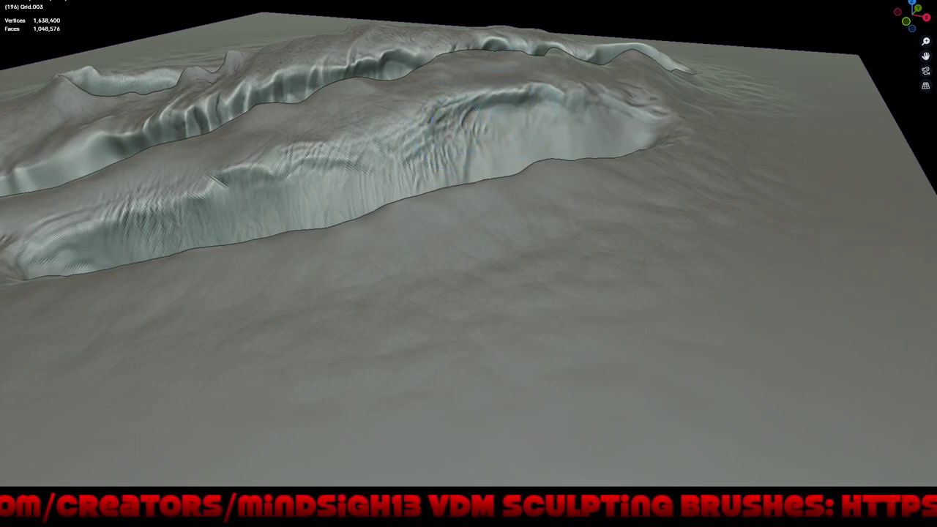
mouse_move(483, 102)
mouse_down()
mouse_move(269, 167)
mouse_move(261, 178)
mouse_move(293, 176)
mouse_move(299, 198)
mouse_move(379, 176)
mouse_up()
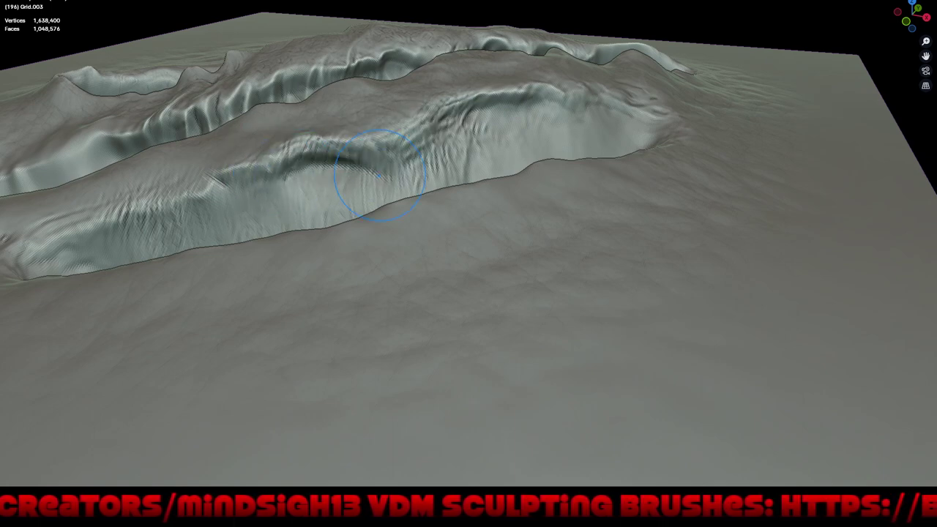
middle_drag(436, 154, 460, 165)
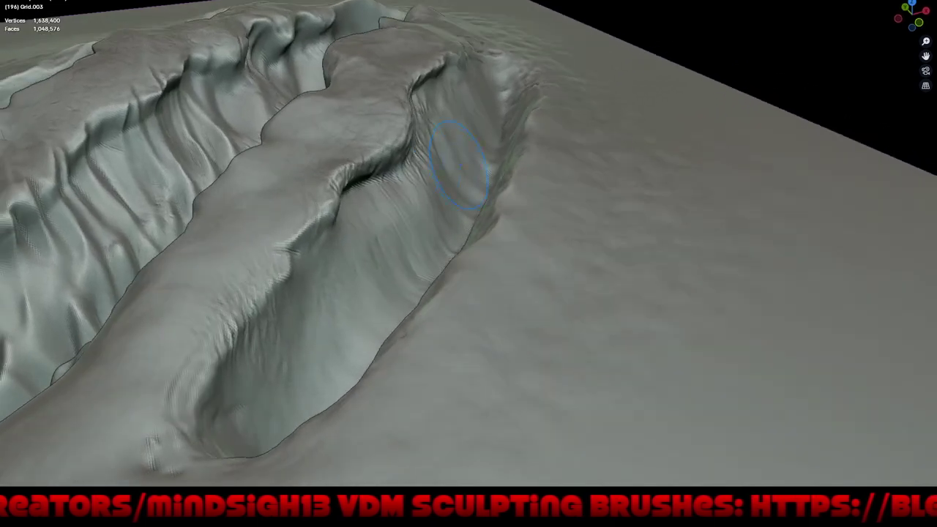
mouse_move(460, 165)
mouse_down()
mouse_move(366, 134)
mouse_move(387, 115)
mouse_move(388, 95)
mouse_move(395, 117)
mouse_up()
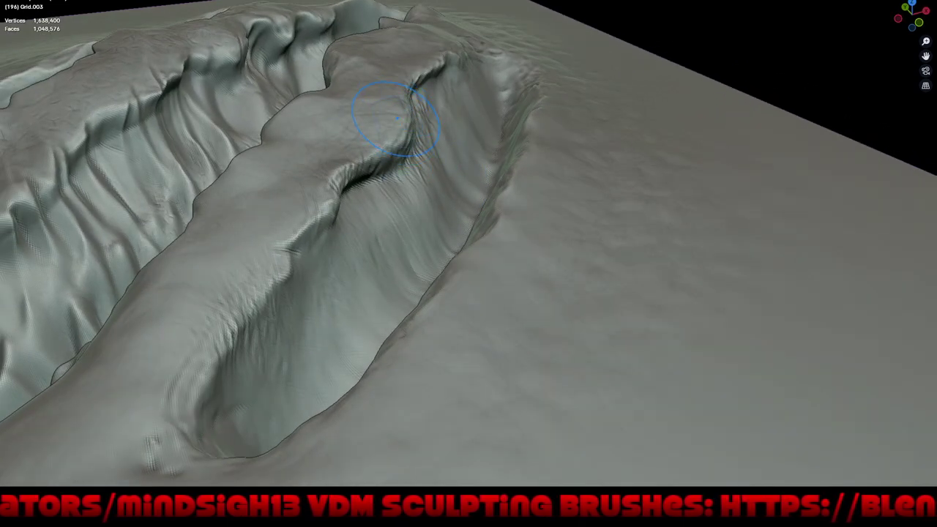
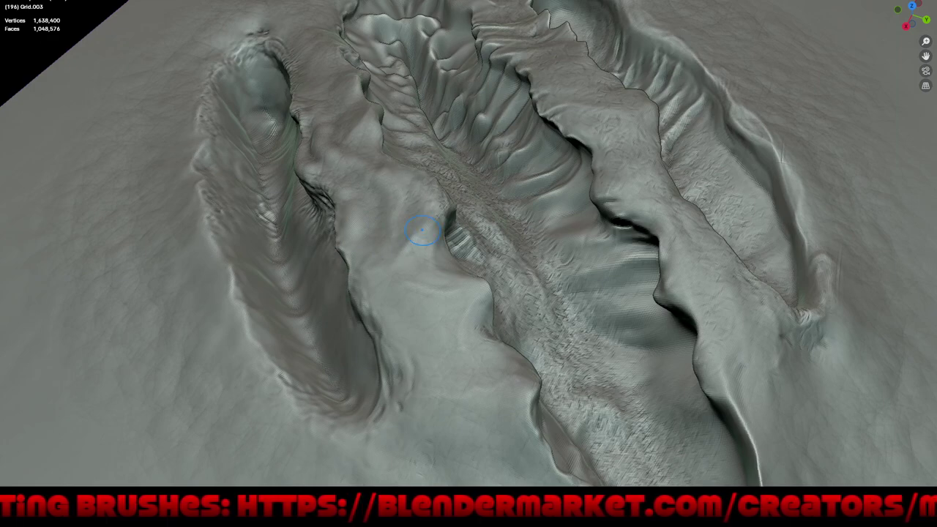
- Orbit around the sculpted plane to inspect the claw gouges from several angles
scroll(442, 299, down, 8)
mouse_move(444, 320)
middle_down()
mouse_move(617, 350)
mouse_move(557, 308)
middle_up()
scroll(513, 271, down, 3)
mouse_move(513, 271)
middle_down()
mouse_move(557, 315)
mouse_move(569, 257)
middle_up()
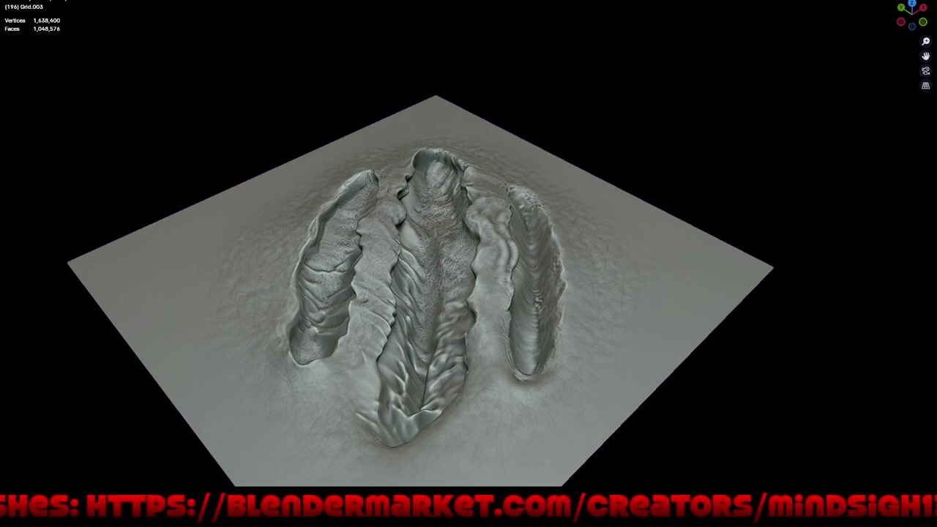
middle_drag(489, 353, 519, 314)
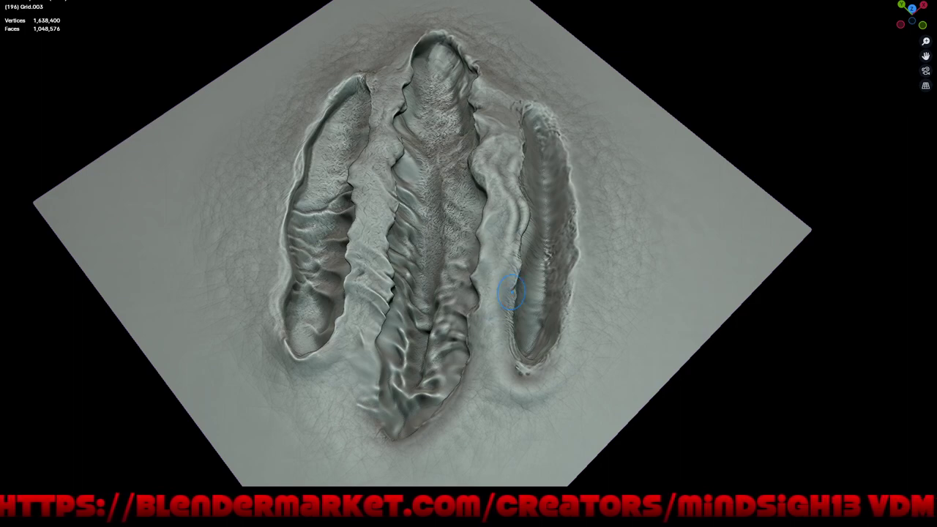
mouse_move(511, 293)
middle_down()
mouse_move(465, 270)
mouse_move(513, 262)
middle_up()
middle_drag(439, 188, 410, 183)
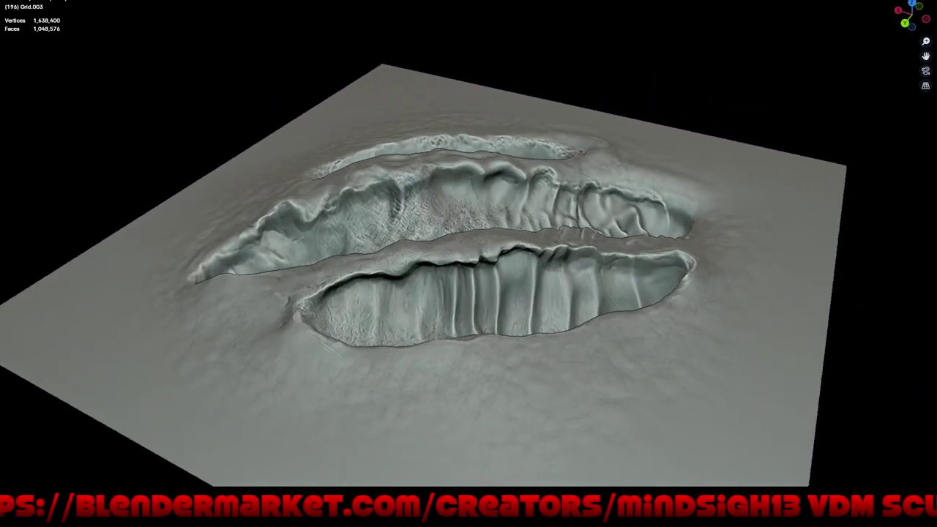
middle_drag(449, 264, 442, 260)
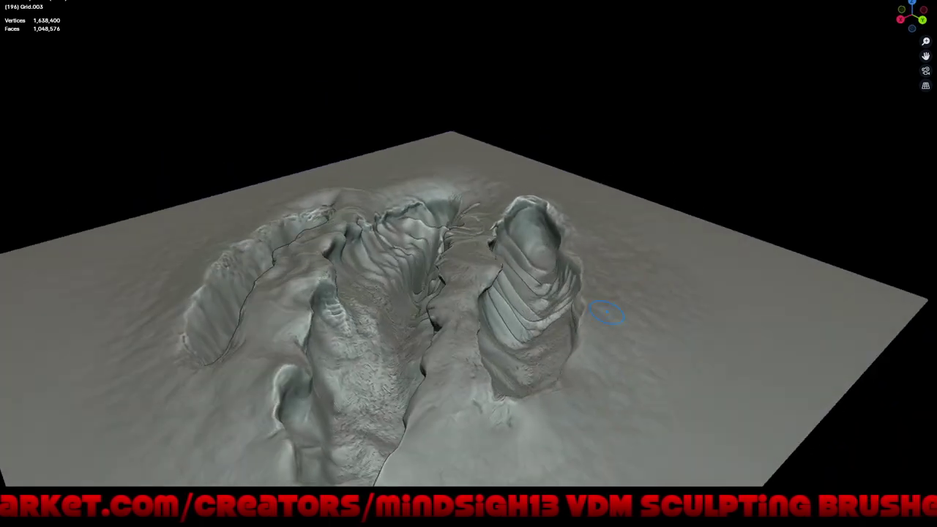
mouse_move(522, 265)
middle_down()
mouse_move(557, 345)
mouse_move(539, 358)
mouse_move(435, 243)
middle_up()
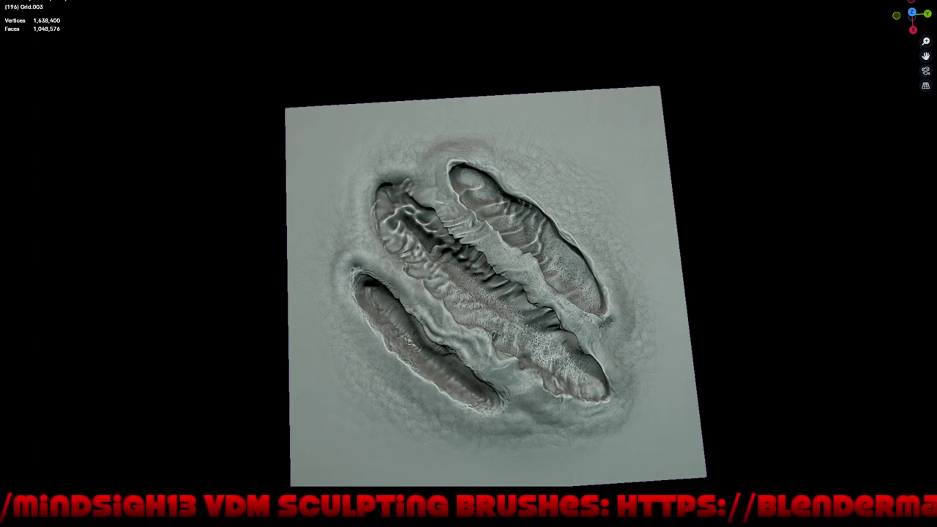
- Zoom onto the left ridge, smooth its surface detail and reshape it top to bottom
mouse_move(434, 386)
middle_down()
mouse_move(727, 317)
mouse_move(728, 347)
middle_up()
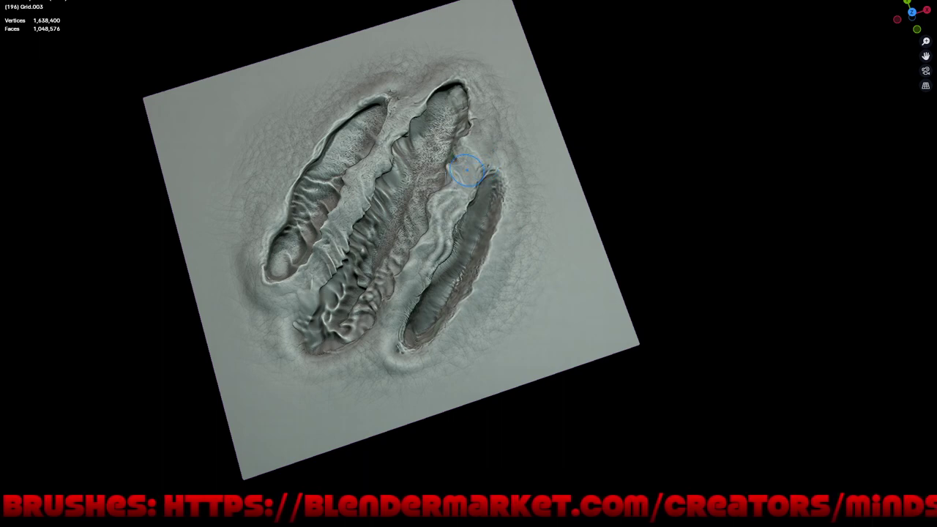
mouse_move(454, 256)
middle_down()
mouse_move(370, 133)
mouse_move(388, 228)
middle_up()
scroll(370, 133, up, 5)
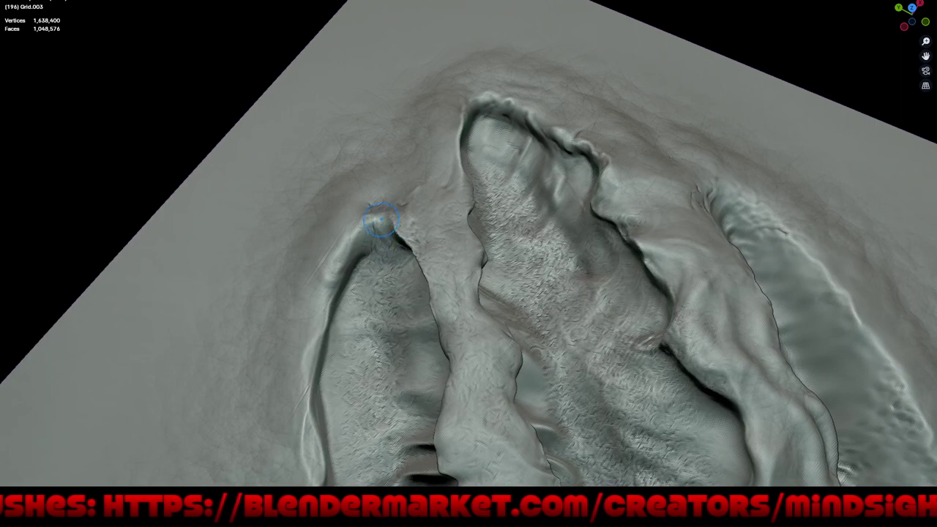
middle_drag(416, 217, 443, 249)
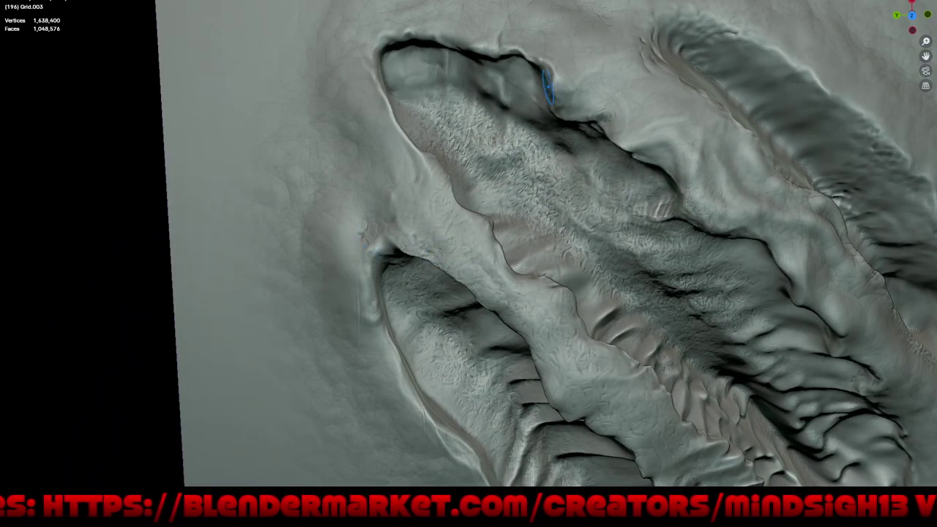
mouse_move(677, 77)
shift+middle_down()
mouse_move(437, 82)
mouse_move(576, 209)
mouse_move(542, 216)
shift+middle_up()
scroll(447, 113, down, 8)
mouse_move(352, 246)
mouse_down()
mouse_move(293, 230)
mouse_move(335, 220)
mouse_move(376, 230)
mouse_move(392, 209)
mouse_move(314, 230)
mouse_move(324, 184)
mouse_up()
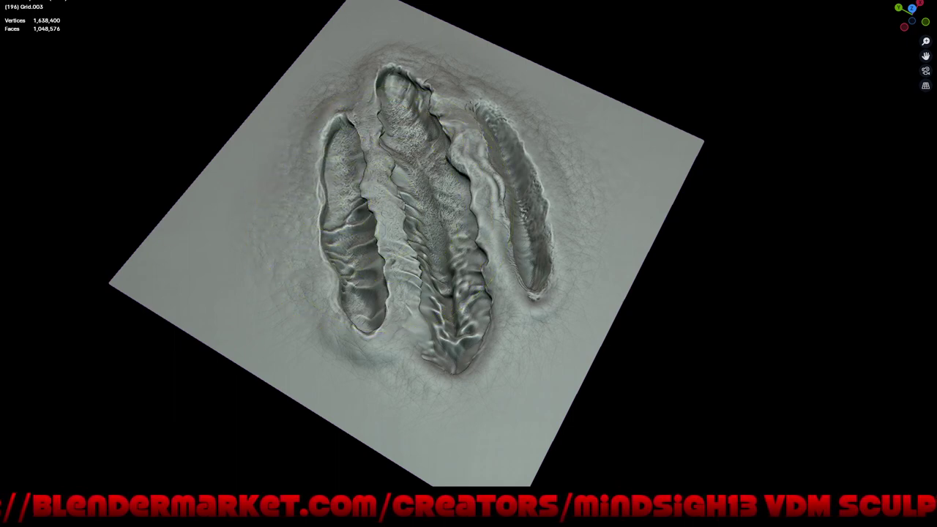
mouse_move(341, 146)
mouse_down()
mouse_move(334, 238)
mouse_move(325, 251)
mouse_move(339, 261)
mouse_move(335, 318)
mouse_move(404, 300)
mouse_move(429, 314)
mouse_move(432, 341)
mouse_move(405, 310)
mouse_move(388, 315)
mouse_move(419, 377)
mouse_move(486, 325)
mouse_move(486, 340)
mouse_move(473, 345)
mouse_up()
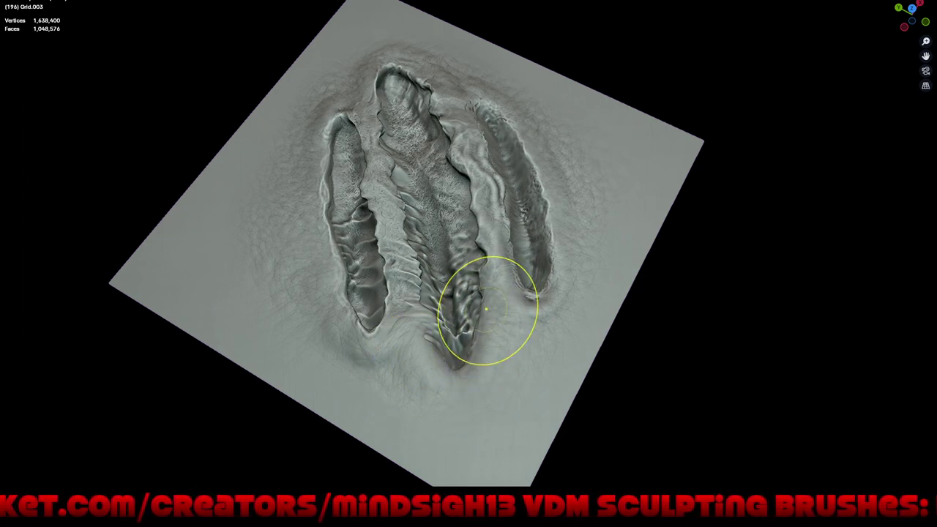
- Smooth the right ridge's lower end and sharpen the central and right ridges
mouse_move(493, 303)
mouse_down()
mouse_move(521, 269)
mouse_move(513, 230)
mouse_move(465, 194)
mouse_move(475, 172)
mouse_move(449, 178)
mouse_move(432, 209)
mouse_move(397, 125)
mouse_move(495, 115)
mouse_up()
mouse_move(496, 115)
middle_down()
mouse_move(439, 190)
mouse_move(548, 198)
mouse_move(483, 183)
mouse_move(527, 188)
middle_up()
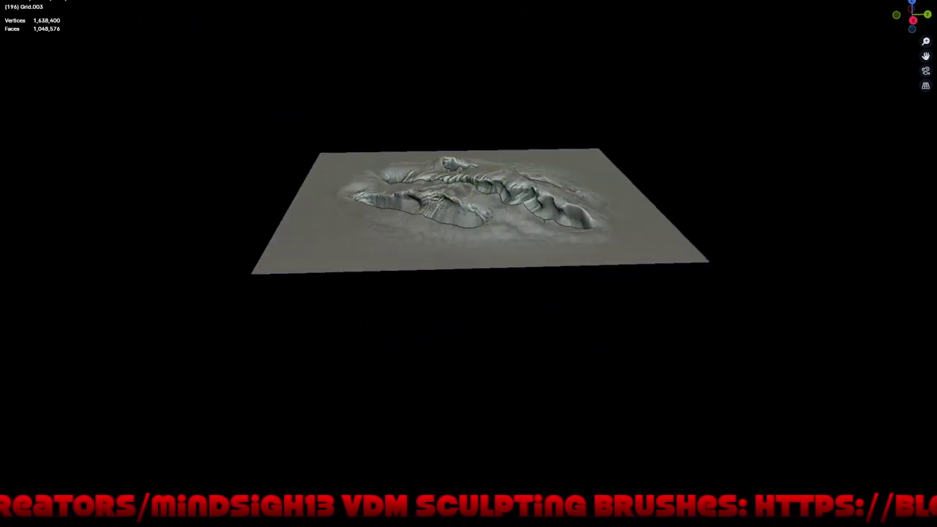
mouse_move(427, 196)
mouse_down()
mouse_move(491, 203)
mouse_move(503, 172)
mouse_move(513, 188)
mouse_move(471, 171)
mouse_move(439, 173)
mouse_move(444, 165)
mouse_up()
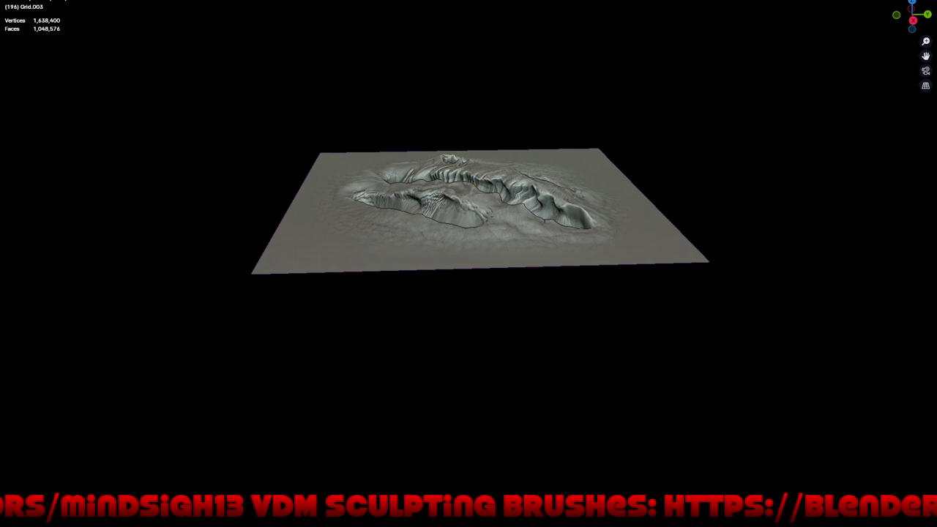
middle_drag(540, 198, 492, 202)
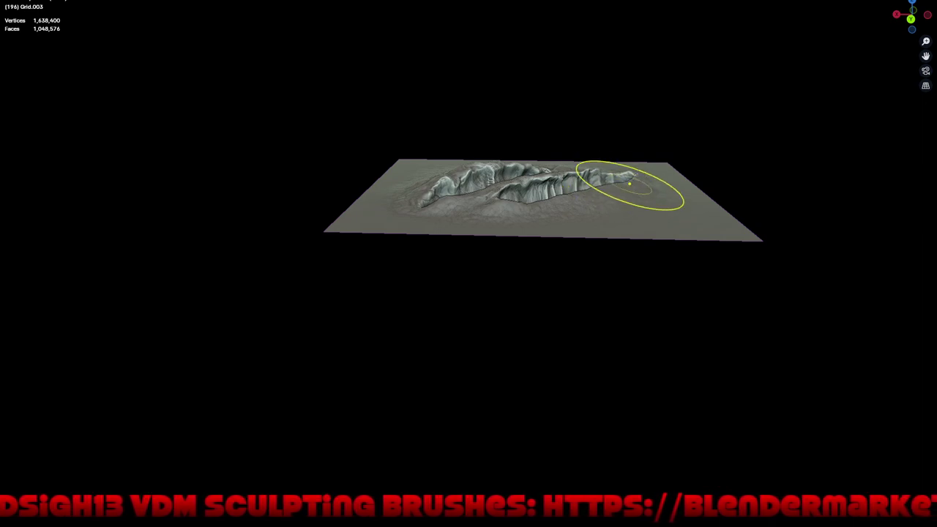
middle_drag(629, 183, 557, 191)
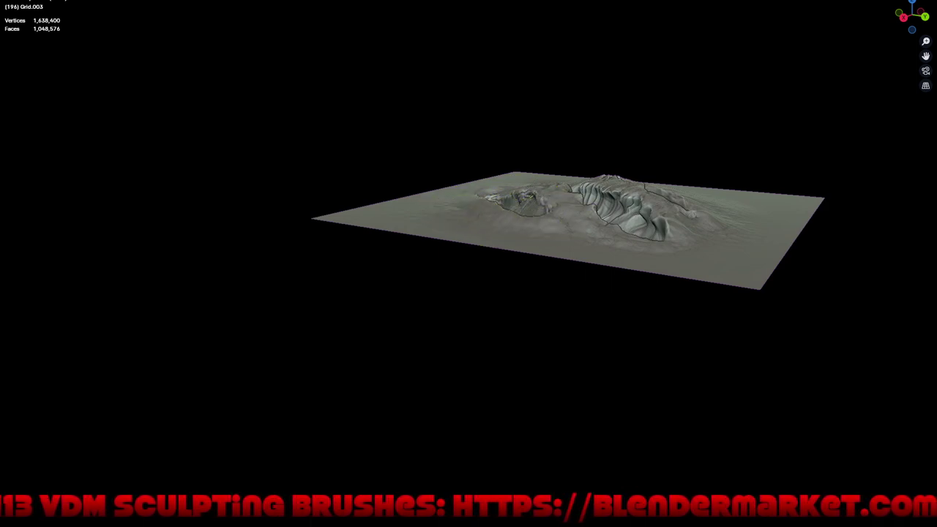
- Stamp claw-like VDM detail onto the central ridge and smooth the ridge's left end
drag(545, 210, 564, 202)
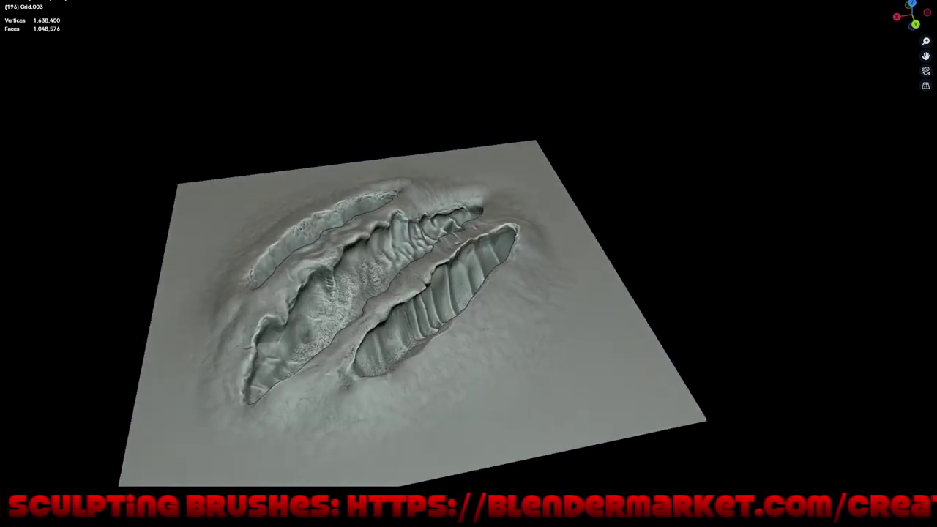
middle_drag(439, 191, 503, 184)
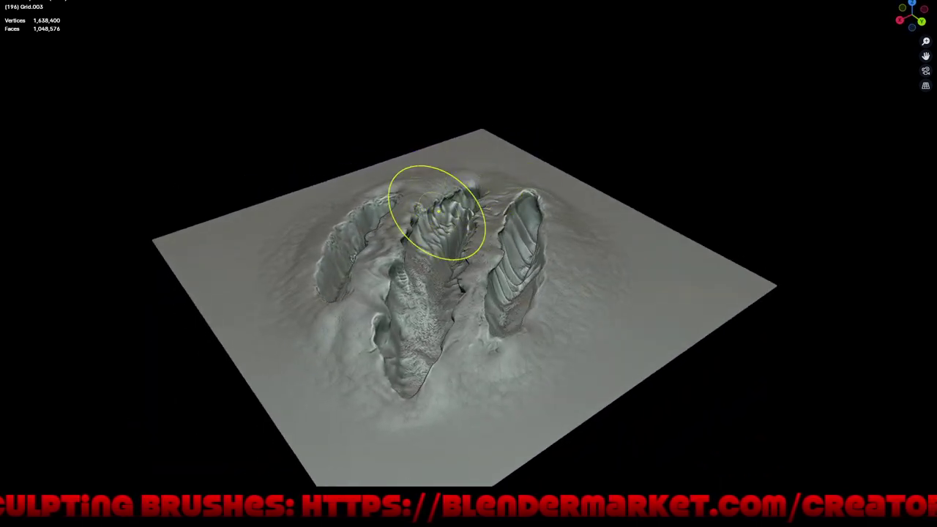
drag(437, 212, 412, 235)
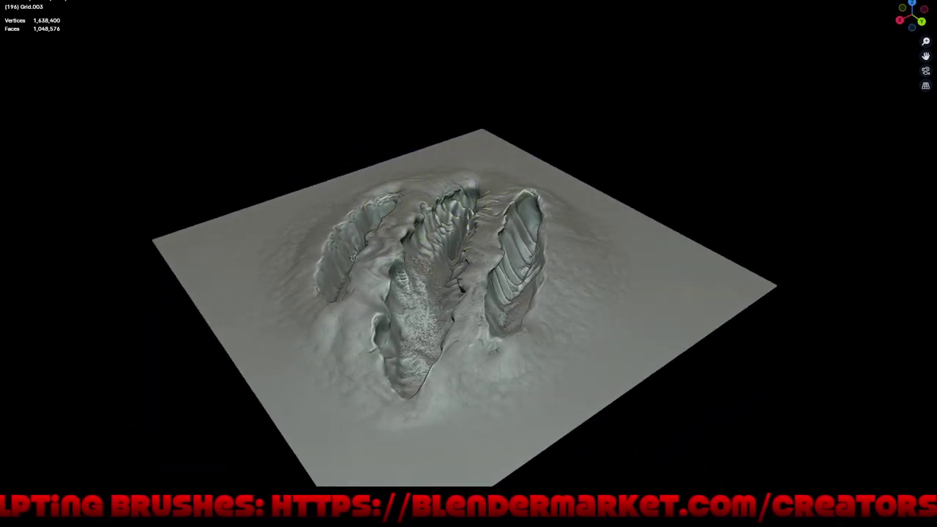
mouse_move(492, 247)
middle_down()
mouse_move(536, 307)
mouse_move(556, 286)
mouse_move(548, 247)
mouse_move(593, 293)
mouse_move(692, 253)
middle_up()
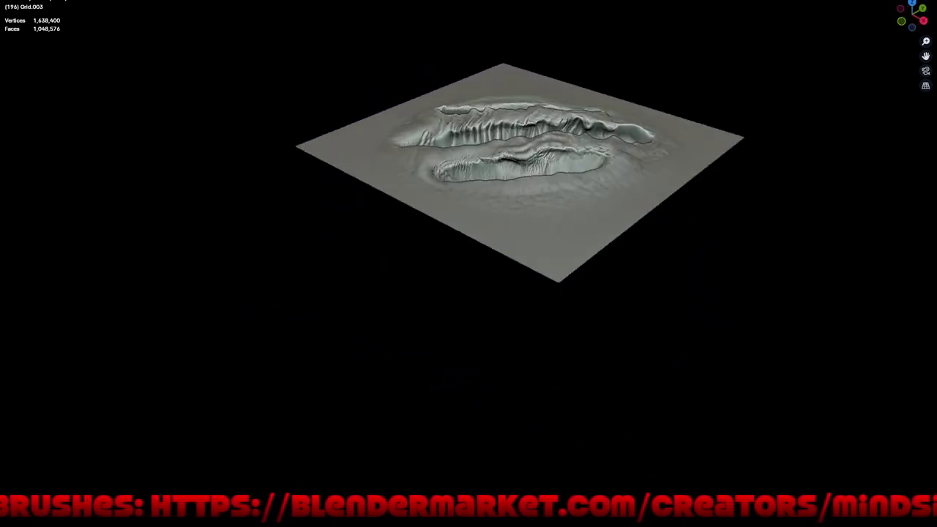
drag(429, 120, 398, 163)
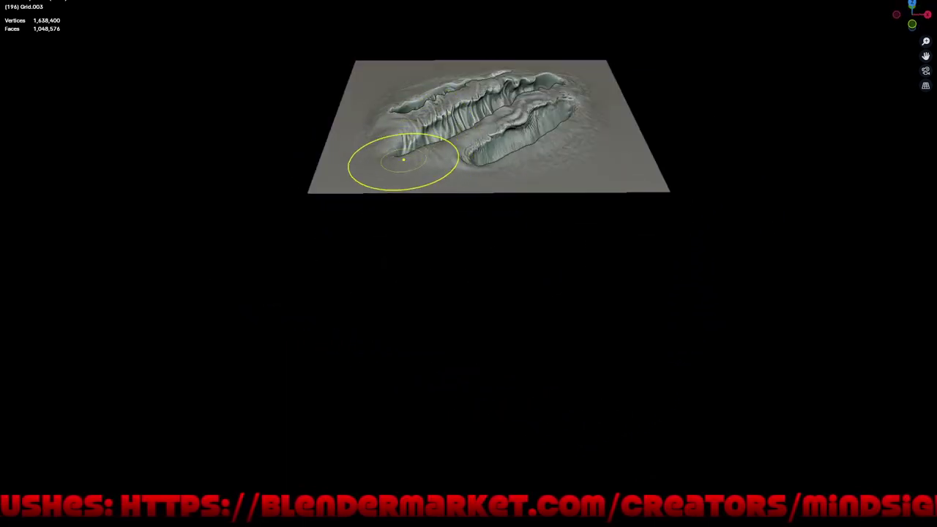
- Rework the ridge's left end, undoing attempts until it slopes downward
scroll(398, 163, up, 3)
scroll(398, 163, up, 1)
key(ctrl+z)
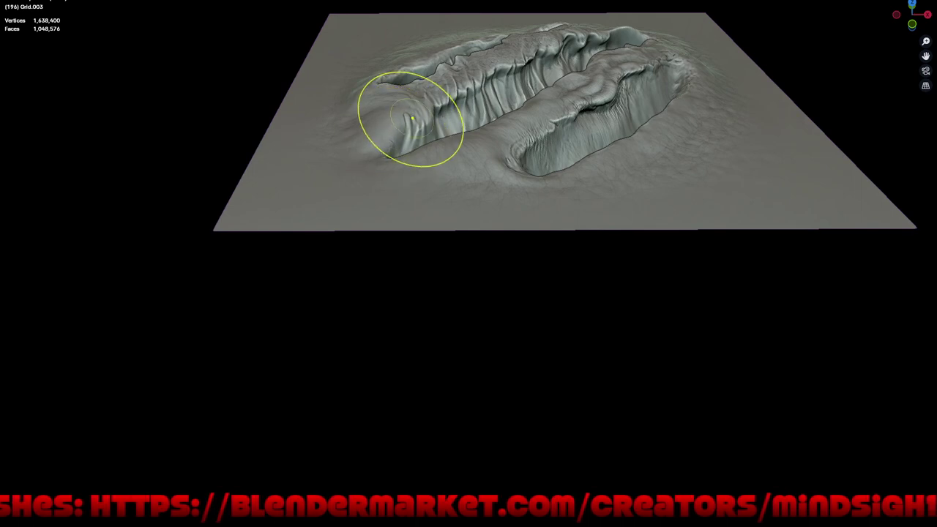
drag(412, 118, 403, 170)
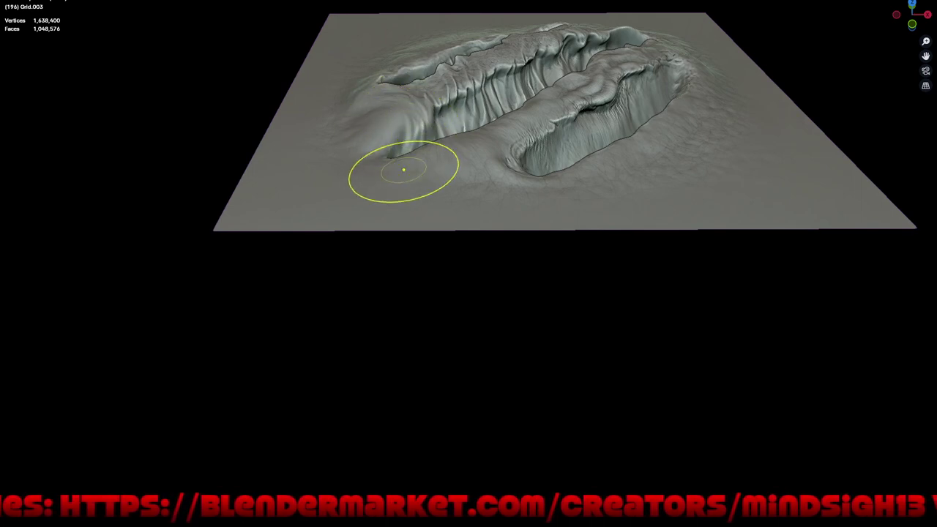
key(ctrl+z)
drag(401, 122, 388, 156)
key(ctrl+z)
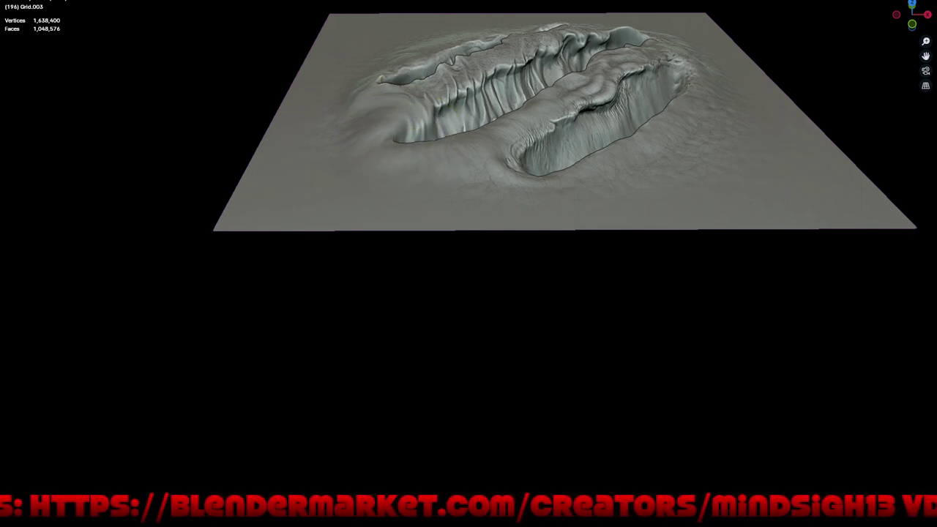
drag(406, 112, 413, 145)
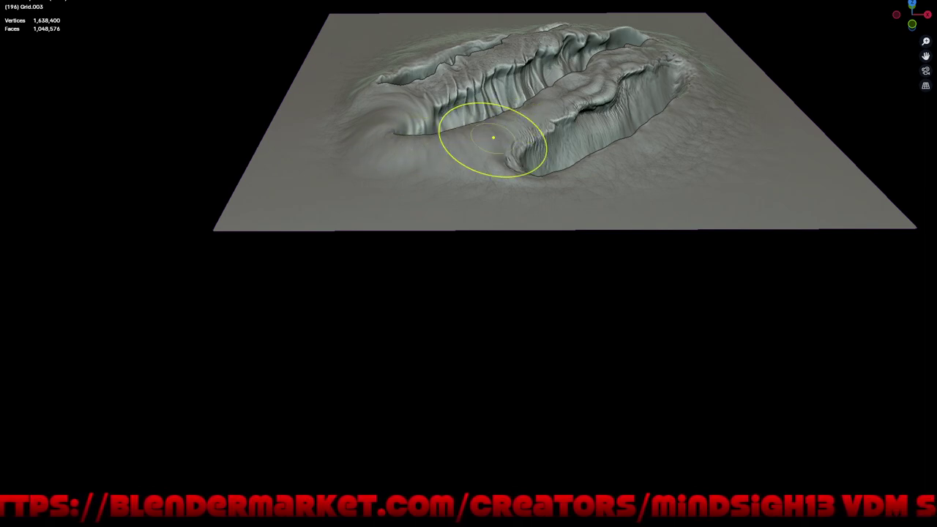
- Hollow out the left crater wall, then frame the whole plane from above
middle_drag(561, 130, 513, 191)
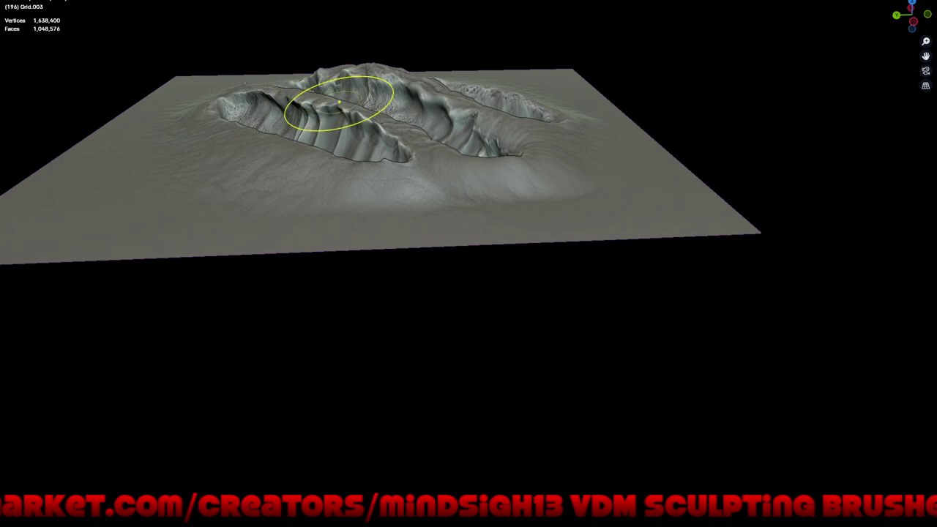
middle_drag(340, 101, 546, 146)
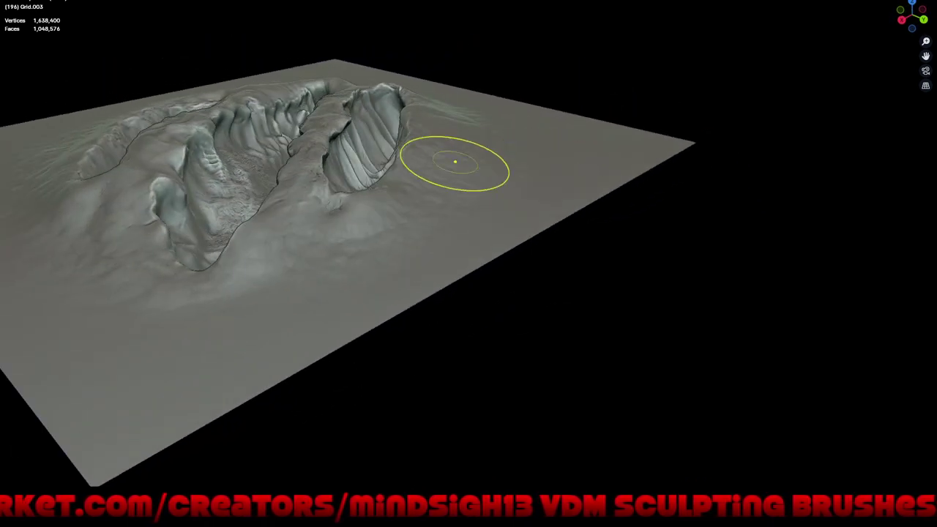
middle_drag(454, 161, 502, 119)
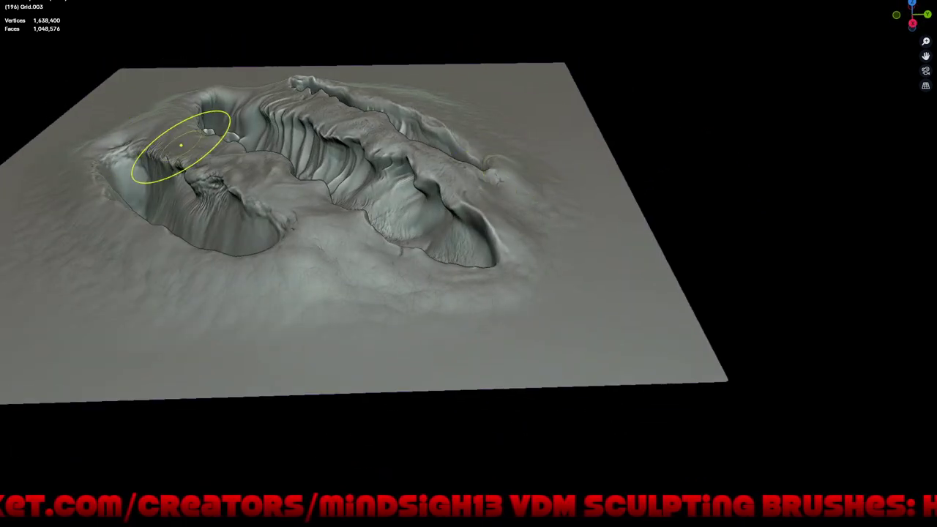
mouse_move(181, 145)
mouse_down()
mouse_move(168, 147)
mouse_move(219, 157)
mouse_up()
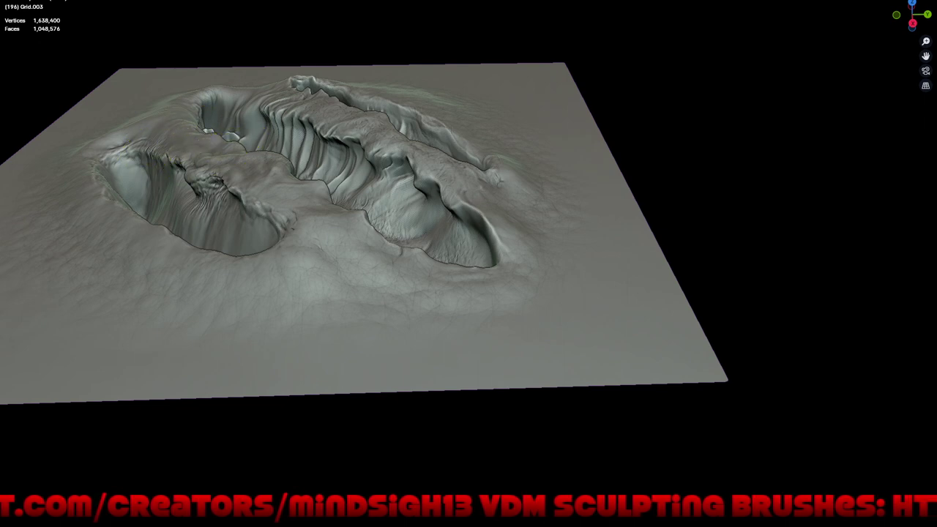
scroll(376, 125, down, 5)
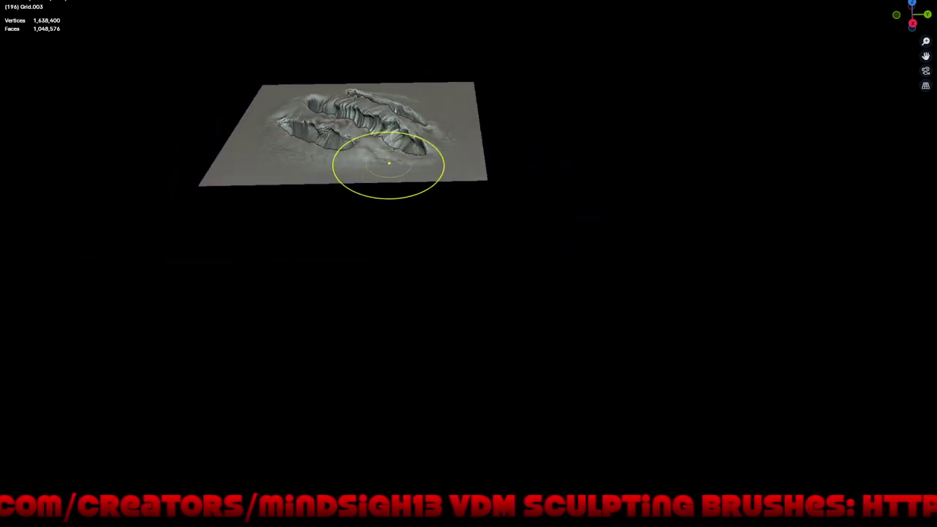
middle_drag(387, 168, 410, 234)
scroll(410, 219, up, 1)
scroll(424, 217, up, 3)
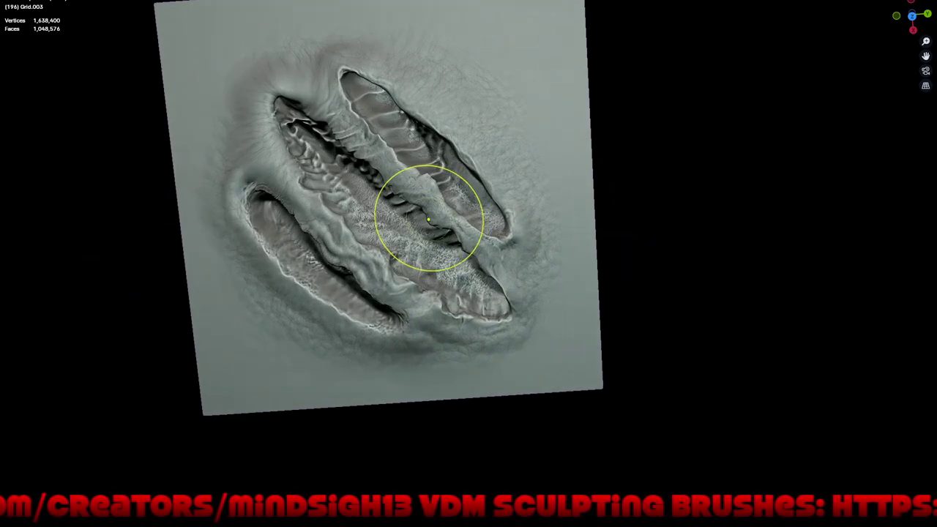
- Switch to the Draw Sharp brush and save the sculpt file
key(q)
click(378, 189)
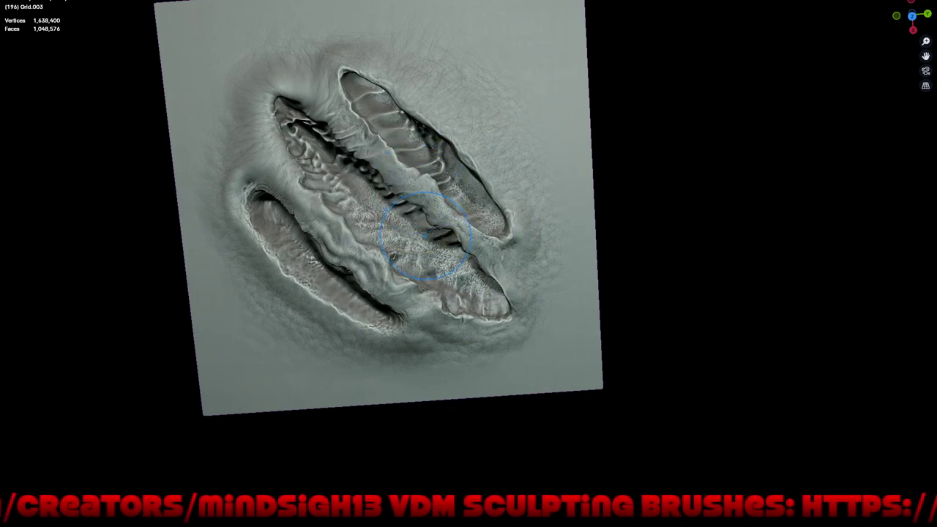
key(ctrl+s)
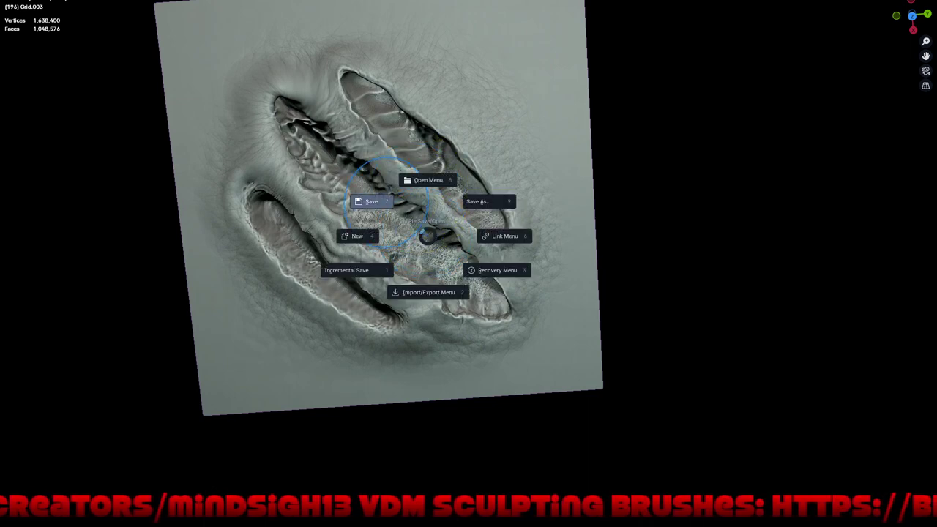
click(387, 200)
- Zoom in to a low, side-on close view of the three gouges
middle_drag(429, 281, 523, 251)
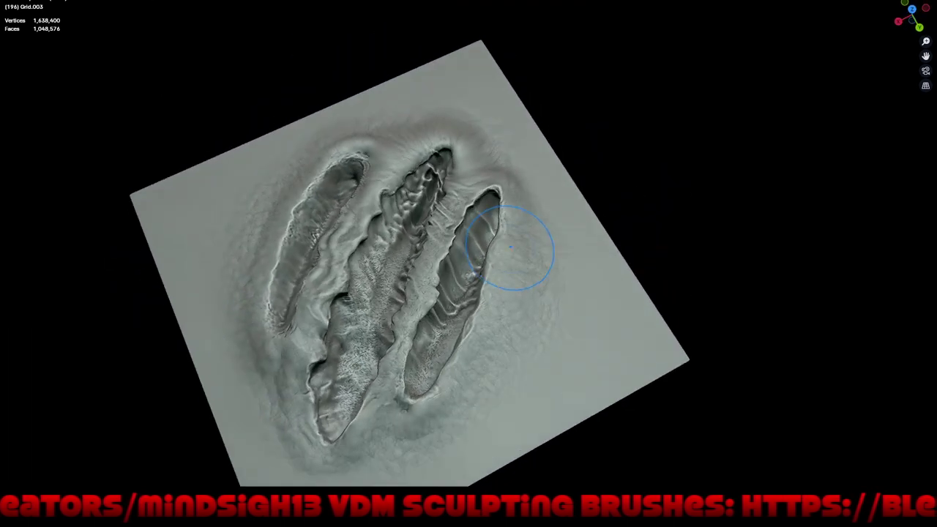
scroll(403, 156, up, 3)
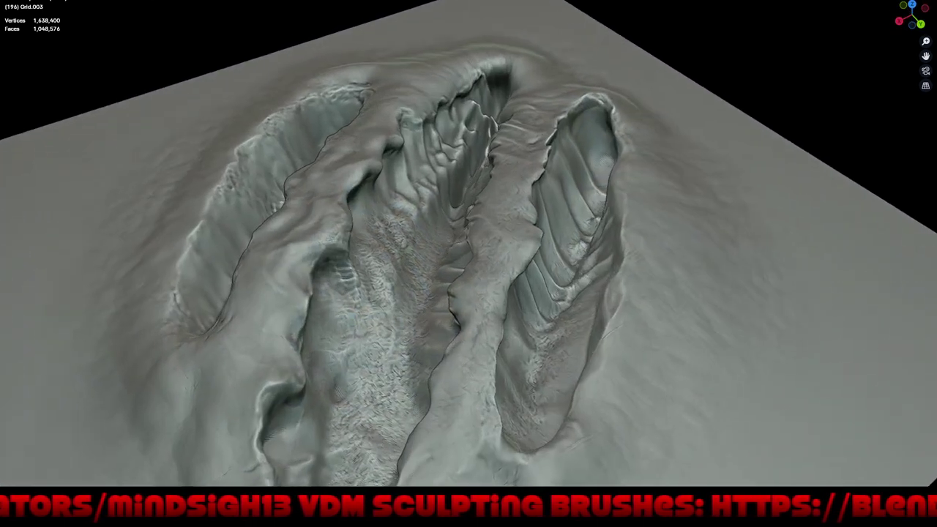
scroll(403, 155, up, 2)
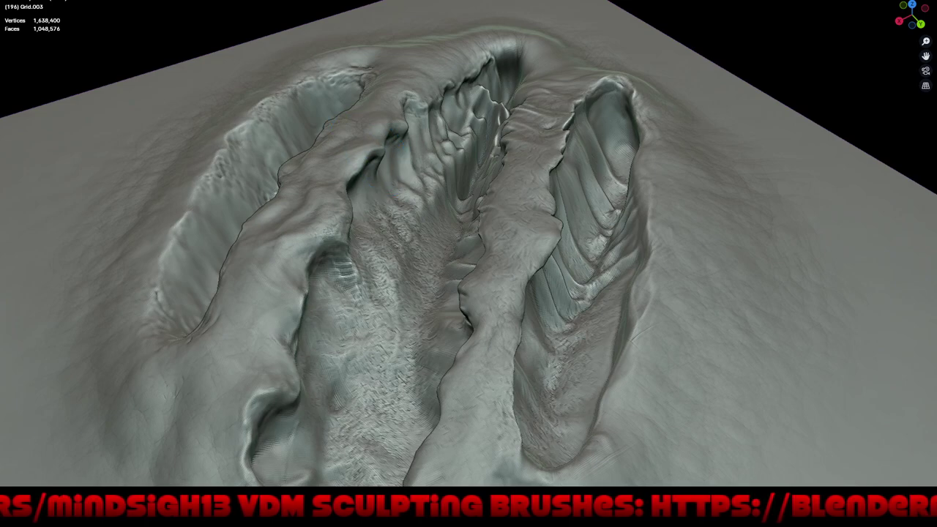
middle_drag(466, 176, 388, 165)
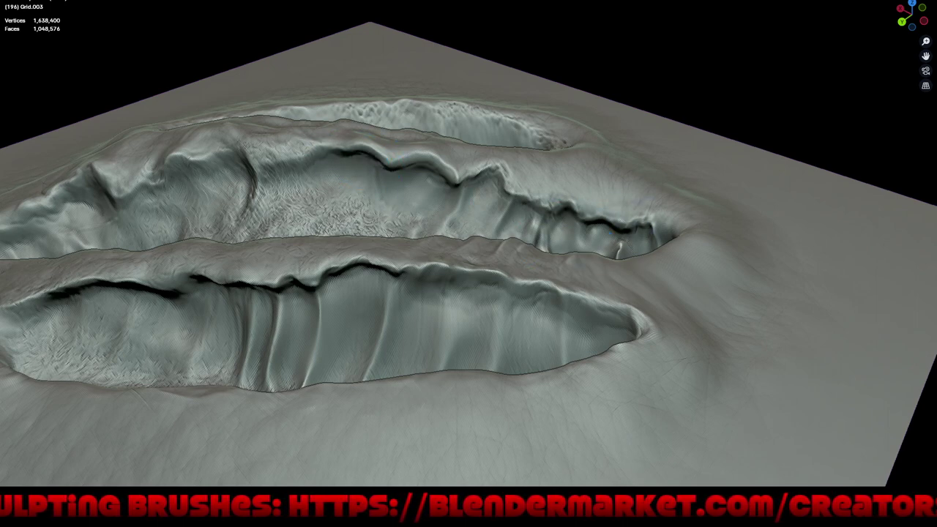
- Carve a dark crease along the upper-left ridge with Draw Sharp
drag(276, 161, 288, 165)
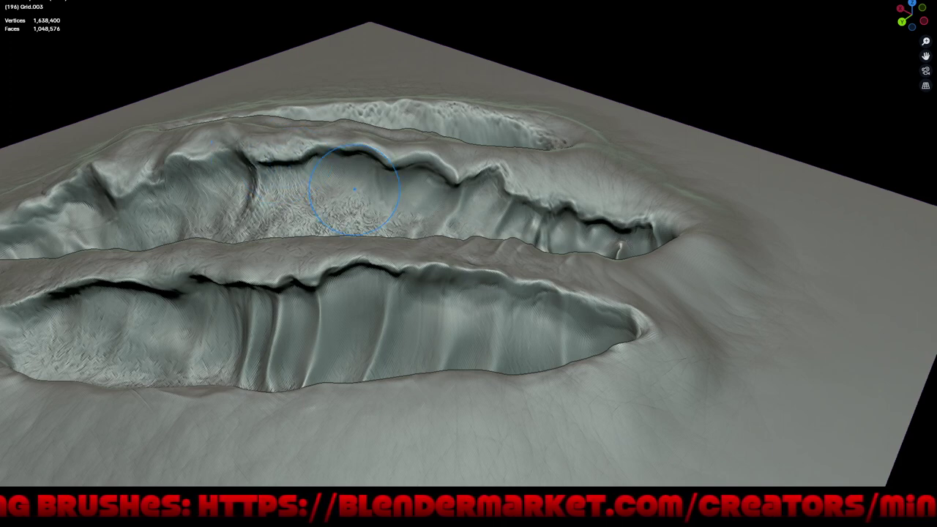
scroll(354, 189, down, 5)
mouse_move(354, 189)
middle_down()
mouse_move(449, 274)
mouse_move(364, 143)
middle_up()
scroll(364, 143, up, 4)
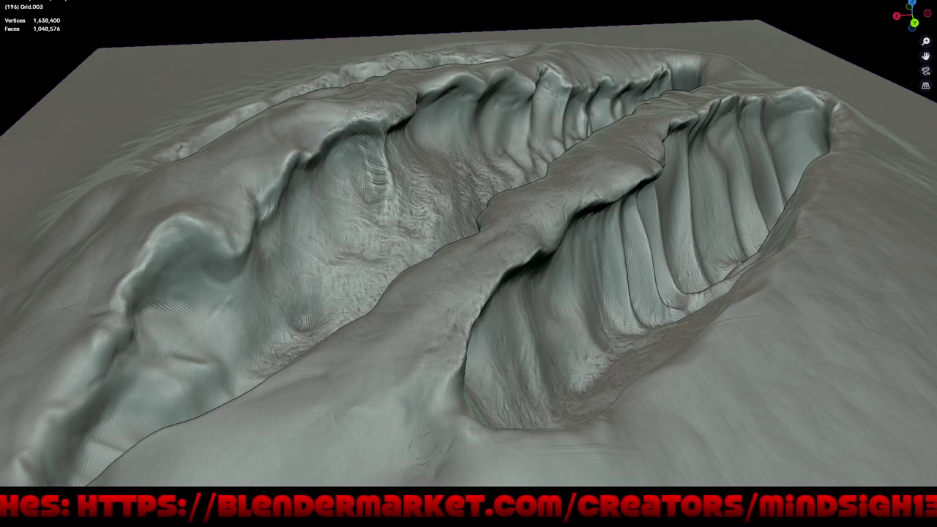
middle_drag(263, 218, 263, 217)
scroll(264, 217, up, 2)
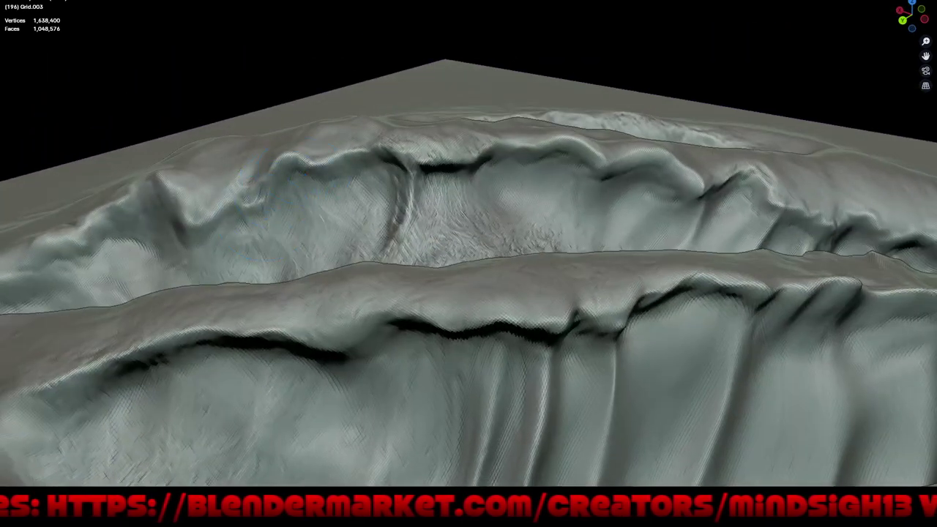
mouse_move(293, 194)
mouse_down()
mouse_move(359, 173)
mouse_move(382, 220)
mouse_up()
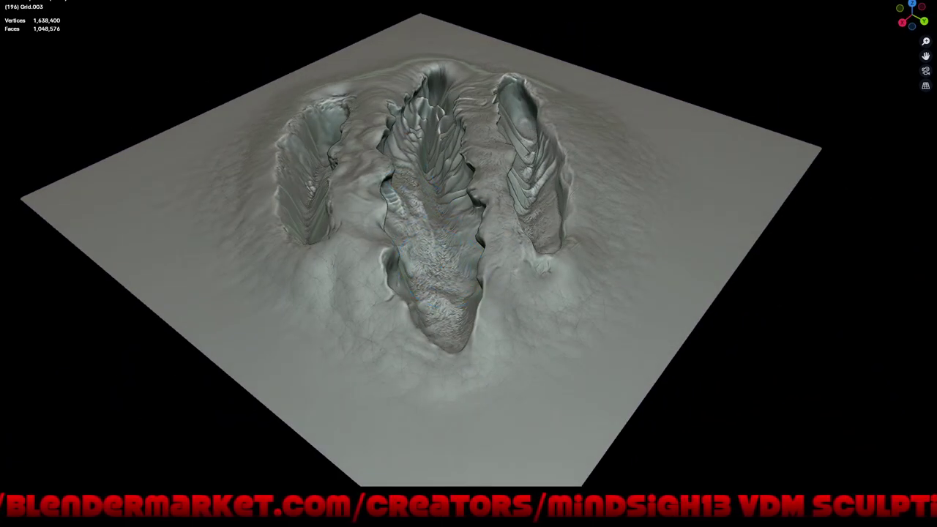
- Re-sculpt detail down the central ridge and sharpen creases on the inner ridge wall
drag(421, 217, 437, 290)
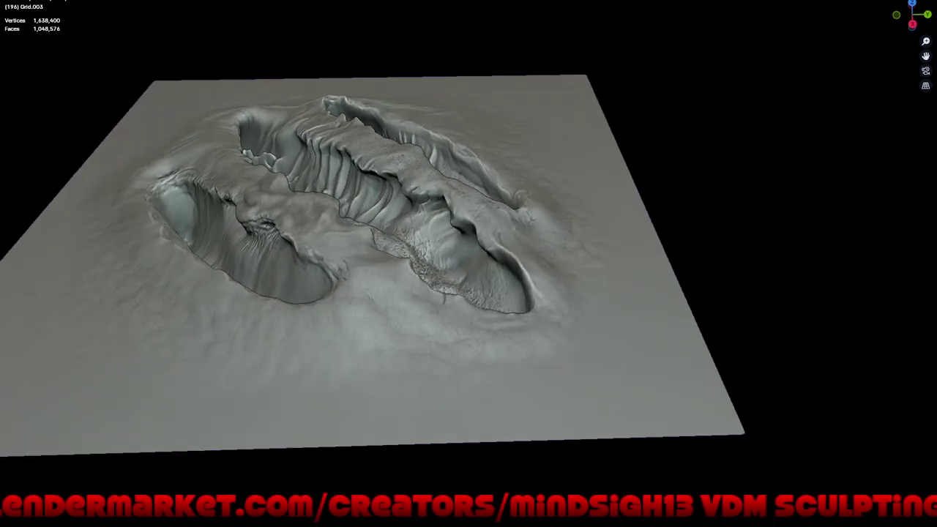
middle_drag(512, 307, 572, 302)
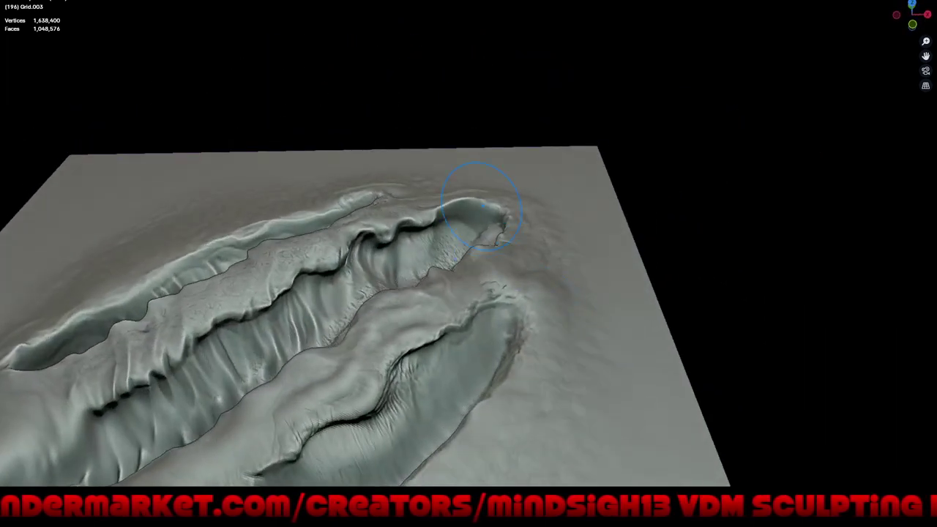
drag(436, 199, 462, 225)
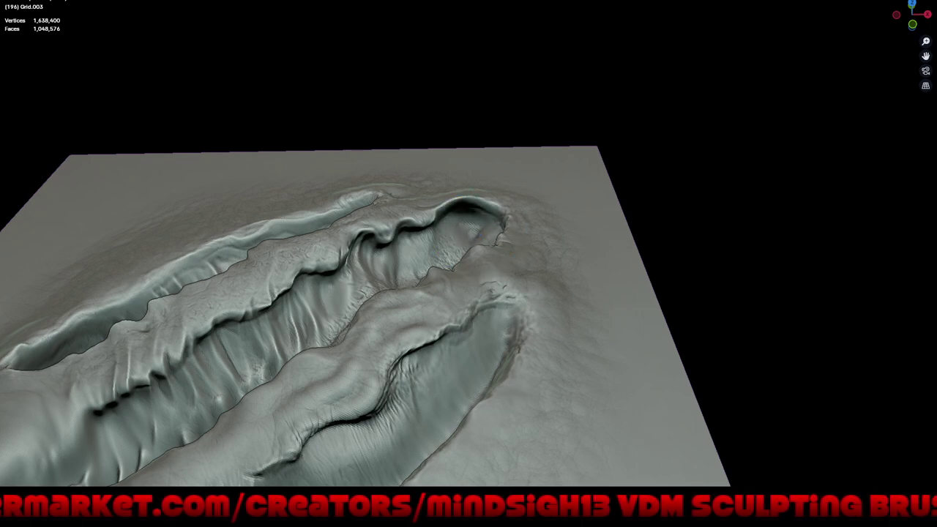
middle_drag(439, 293, 499, 212)
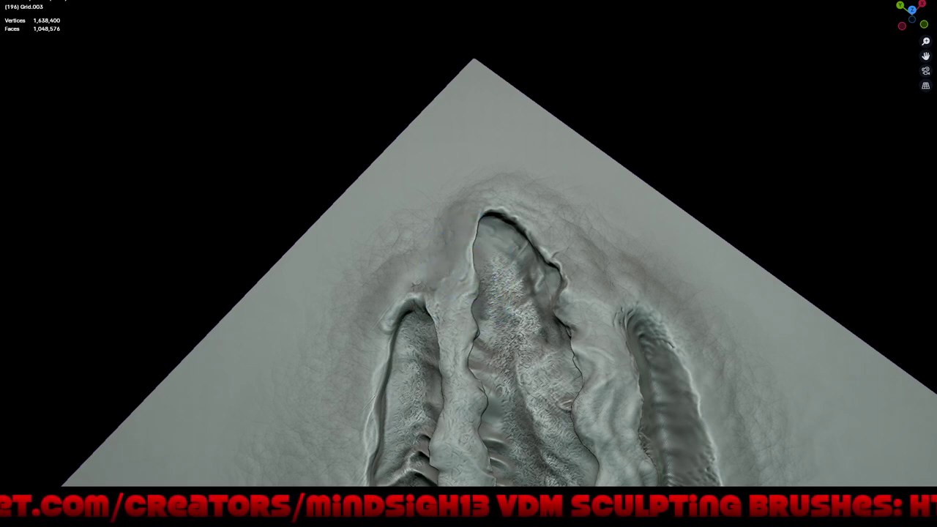
mouse_move(464, 311)
middle_down()
mouse_move(498, 308)
mouse_move(540, 271)
middle_up()
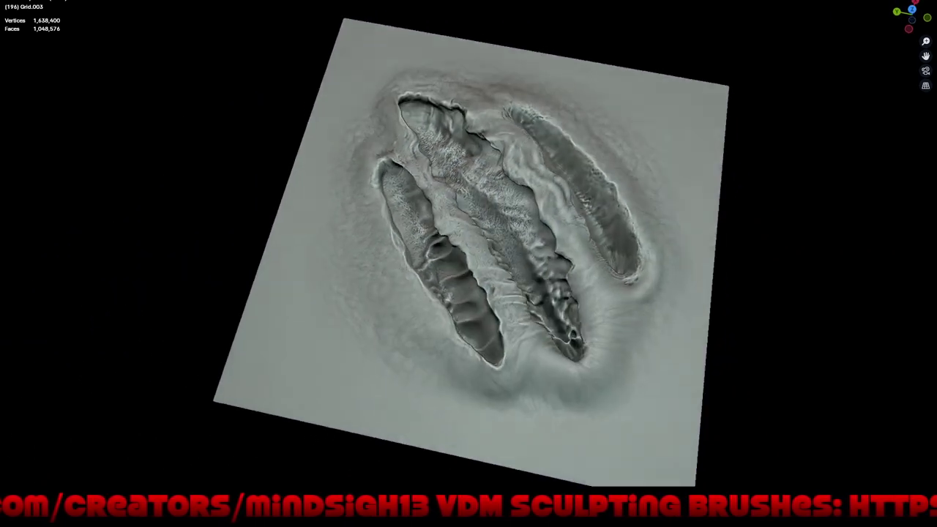
scroll(539, 271, up, 5)
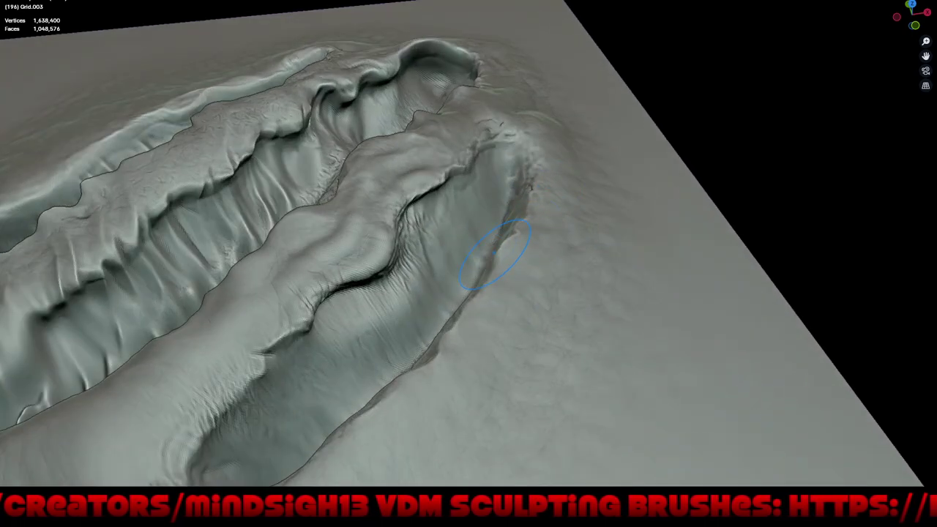
middle_drag(494, 254, 616, 275)
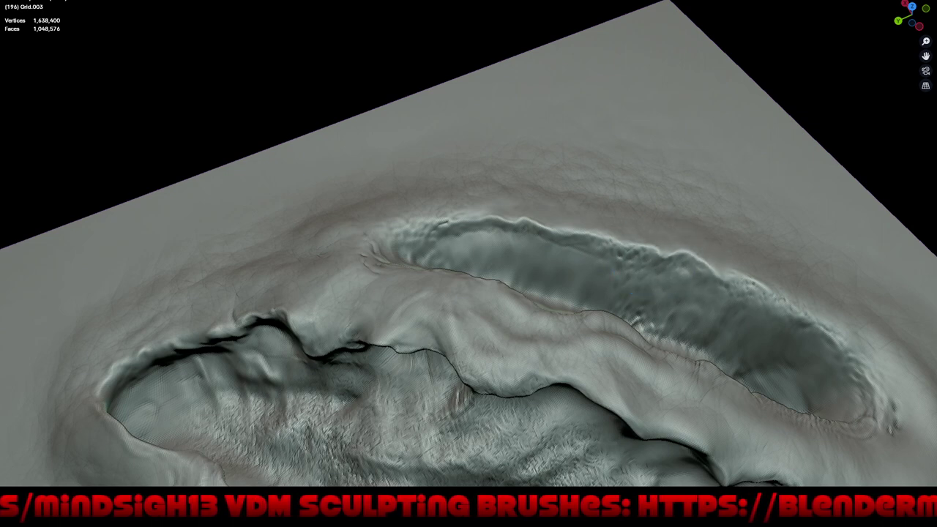
- Carve and deepen a sharp crease along the upper trench rim
click(704, 276)
mouse_move(704, 276)
mouse_down()
mouse_move(563, 246)
mouse_move(615, 256)
mouse_move(636, 279)
mouse_move(578, 264)
mouse_move(571, 251)
mouse_move(506, 249)
mouse_move(440, 223)
mouse_up()
mouse_move(498, 223)
mouse_down()
mouse_move(516, 238)
mouse_move(499, 222)
mouse_up()
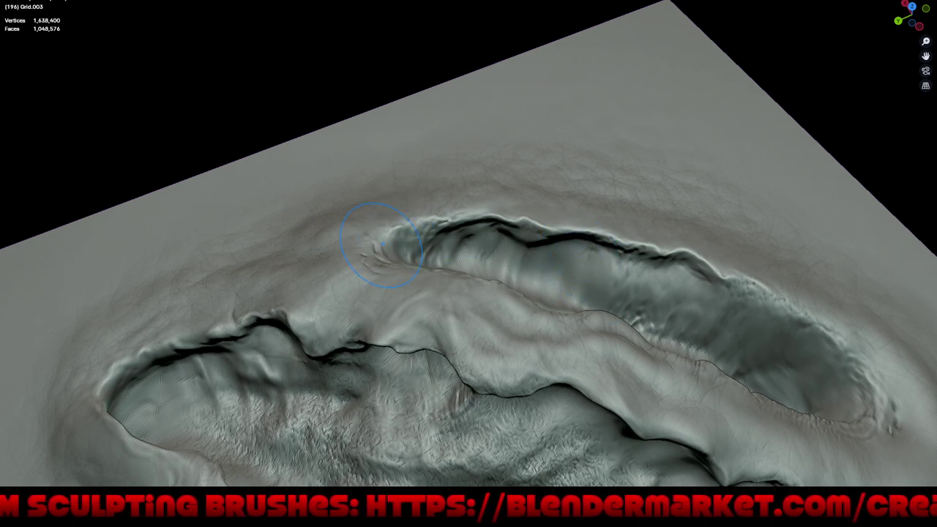
mouse_move(414, 219)
mouse_down()
mouse_move(443, 222)
mouse_move(414, 233)
mouse_up()
- Reshape the right gouge's ridge tip and smooth it into a rounded swell
click(421, 229)
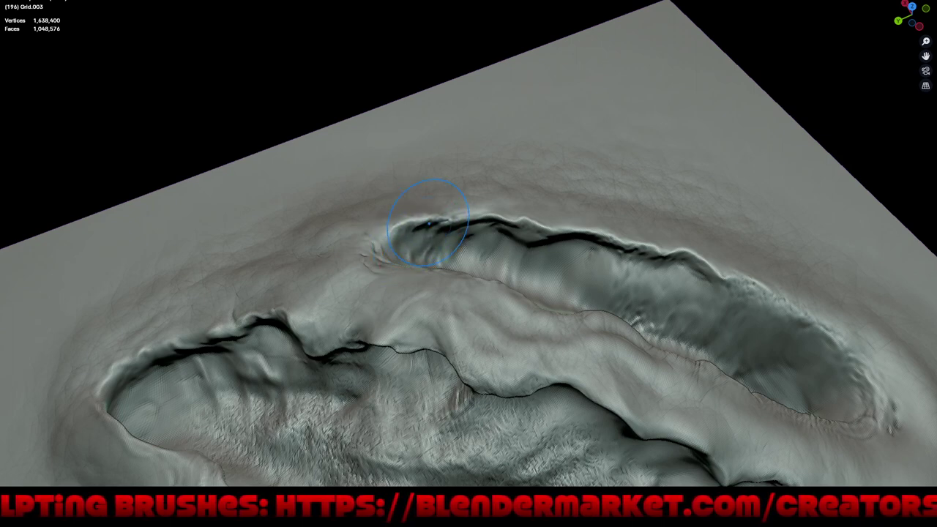
drag(421, 234, 434, 233)
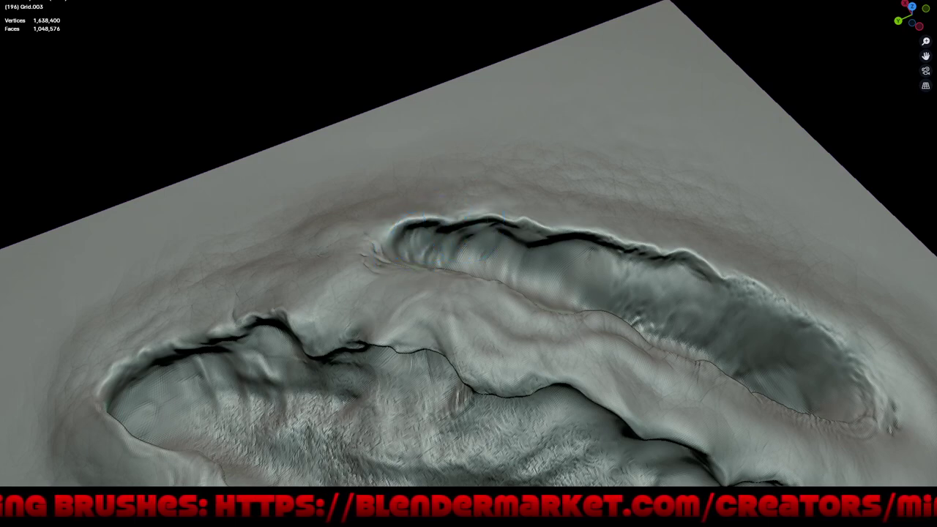
middle_drag(434, 233, 419, 205)
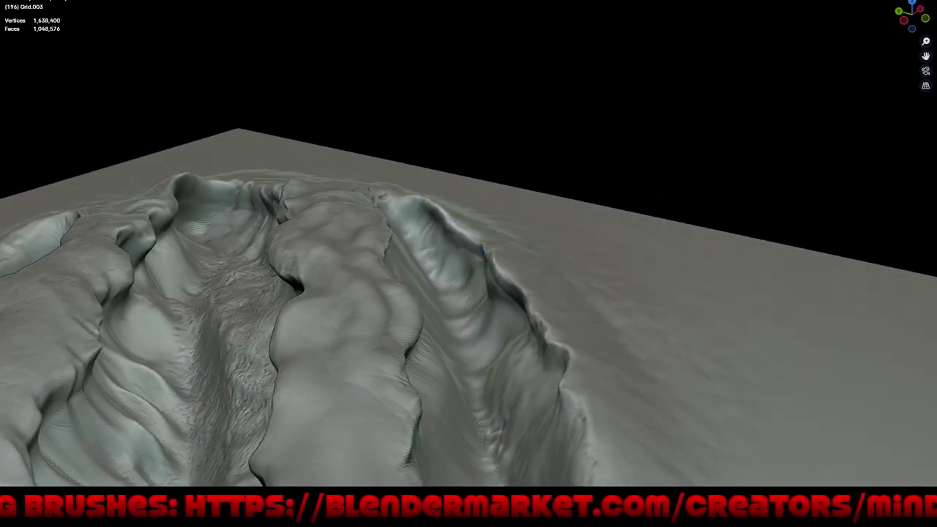
drag(443, 227, 455, 236)
middle_drag(470, 268, 432, 300)
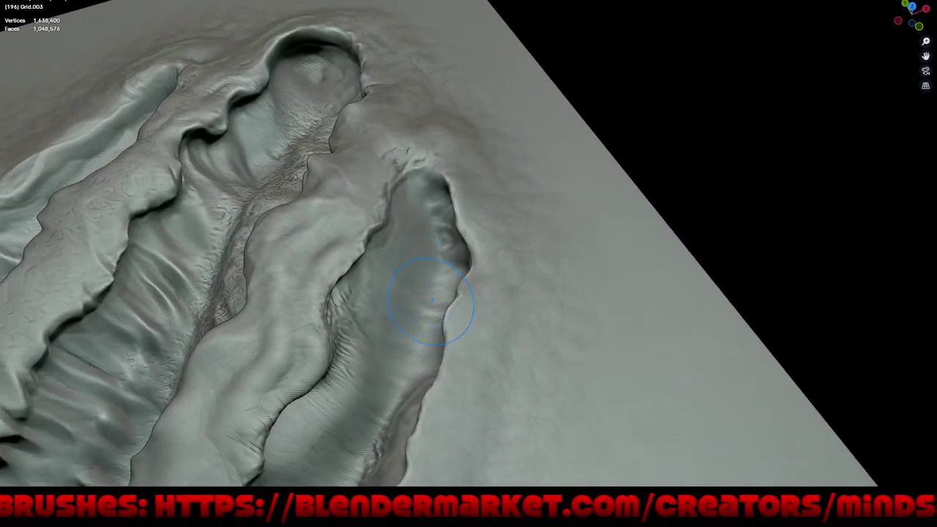
drag(435, 185, 401, 181)
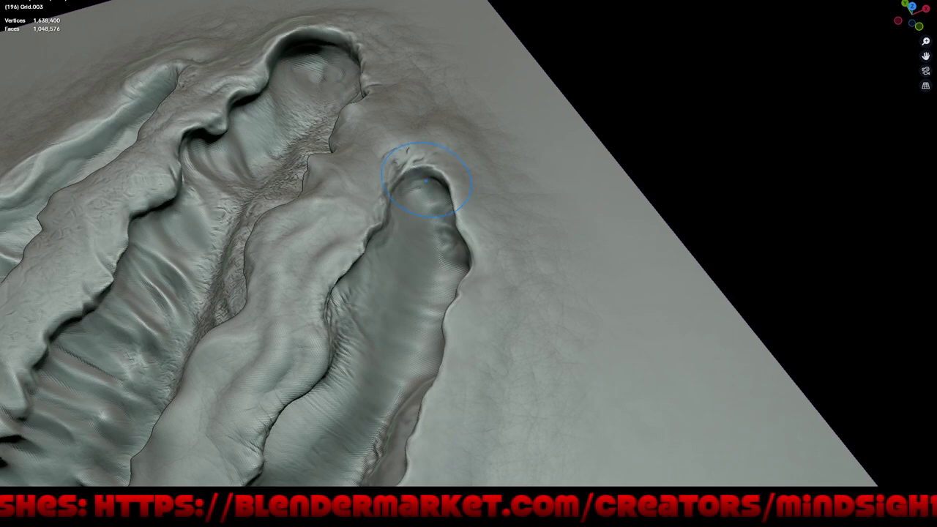
drag(426, 179, 403, 177)
scroll(407, 225, down, 8)
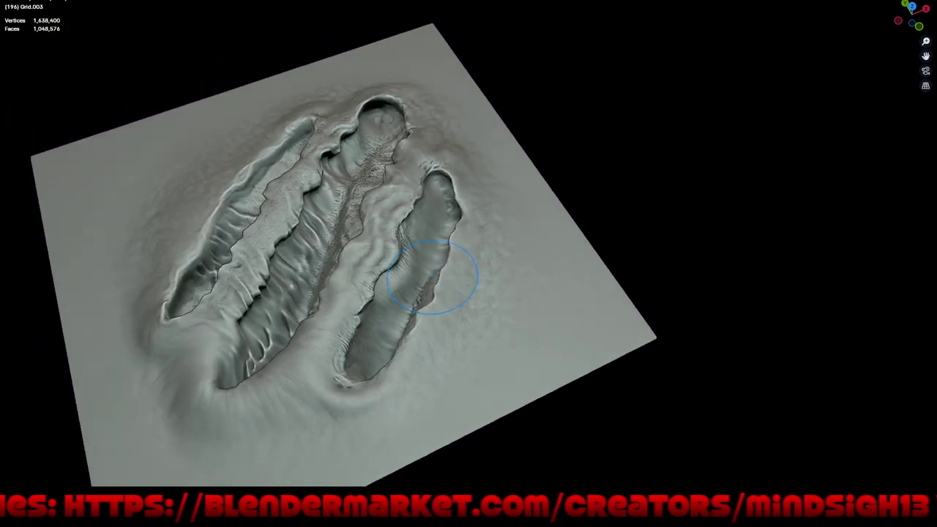
mouse_move(418, 251)
middle_down()
mouse_move(476, 307)
mouse_move(557, 297)
middle_up()
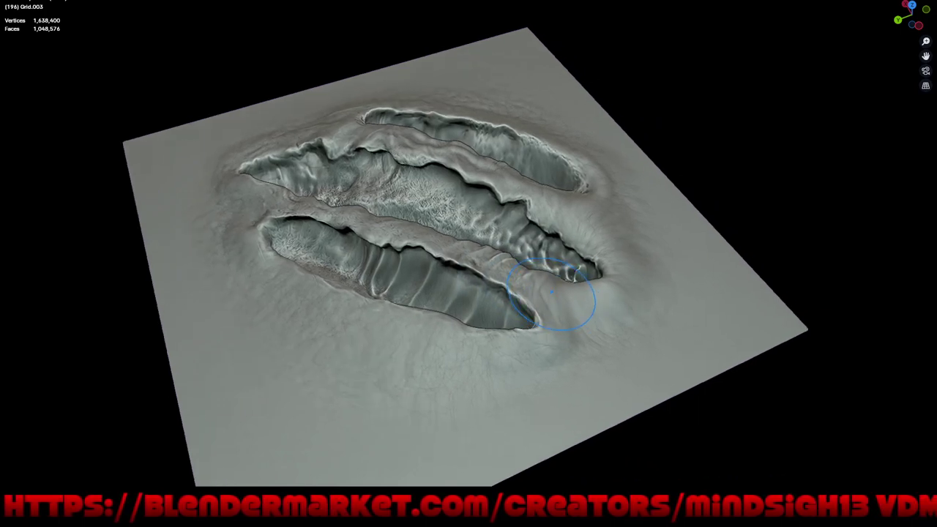
- Switch to the Draw brush and show its settings in the sidebar
key(q)
click(516, 281)
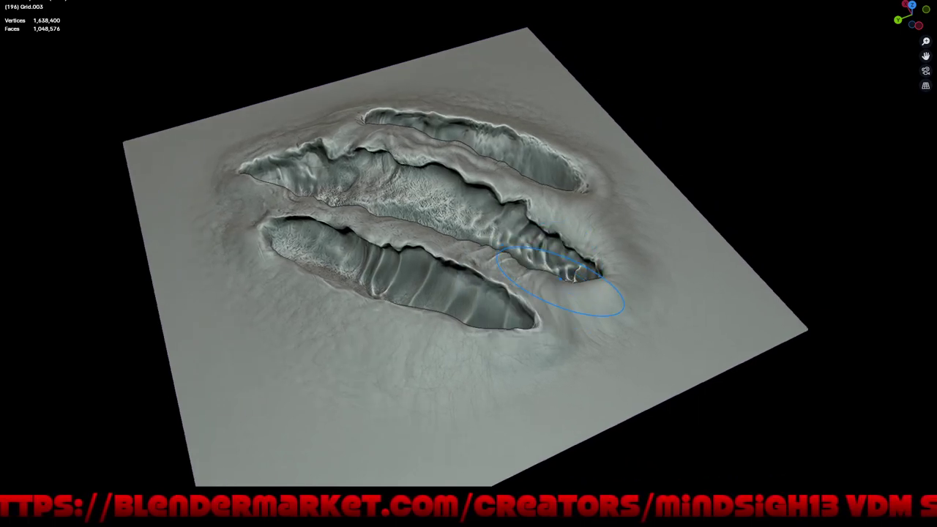
key(q)
click(557, 287)
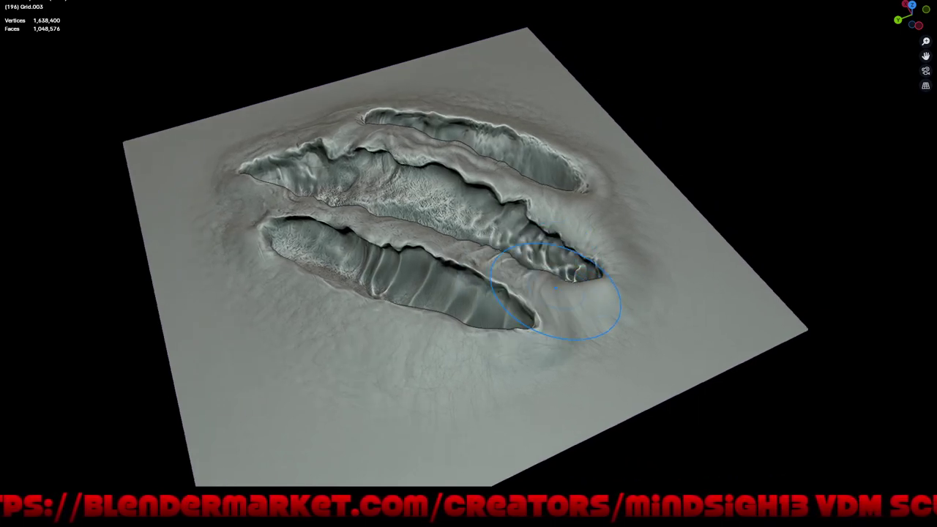
key(n)
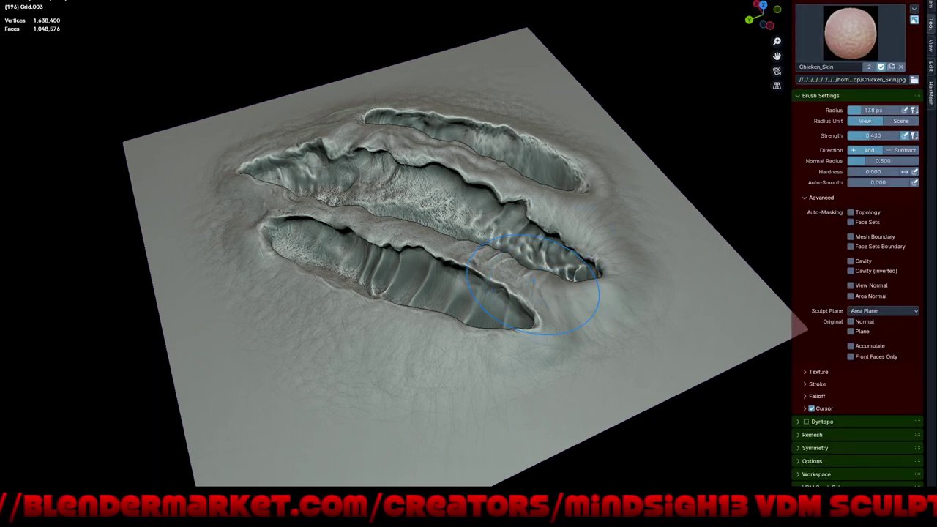
- Orbit in close and paint a Chicken_Skin-textured Draw stroke along the centre ridge
mouse_move(395, 263)
middle_down()
mouse_move(453, 234)
mouse_move(483, 249)
middle_up()
middle_drag(410, 307, 417, 304)
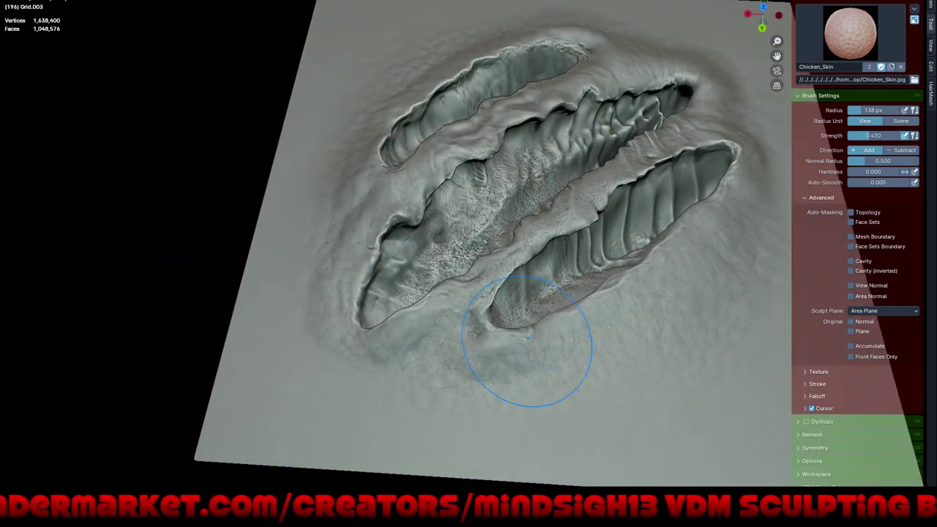
middle_drag(513, 351, 601, 337)
middle_drag(476, 308, 454, 285)
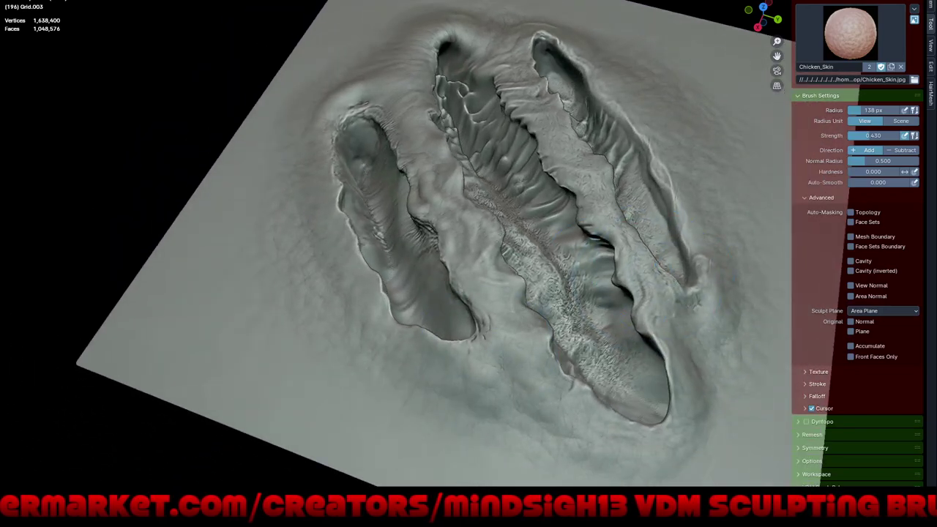
mouse_move(421, 102)
middle_down()
mouse_move(555, 199)
mouse_move(454, 187)
middle_up()
scroll(555, 199, up, 2)
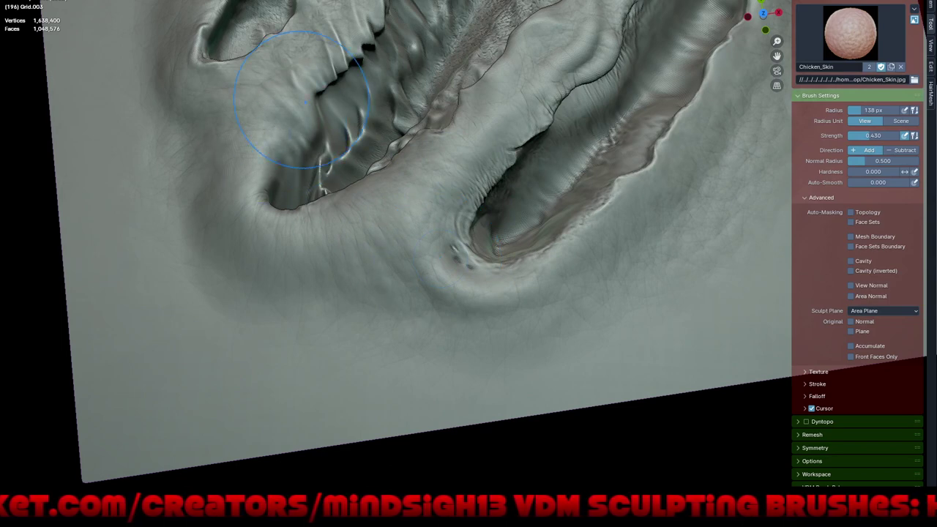
middle_drag(271, 105, 345, 304)
drag(524, 208, 377, 18)
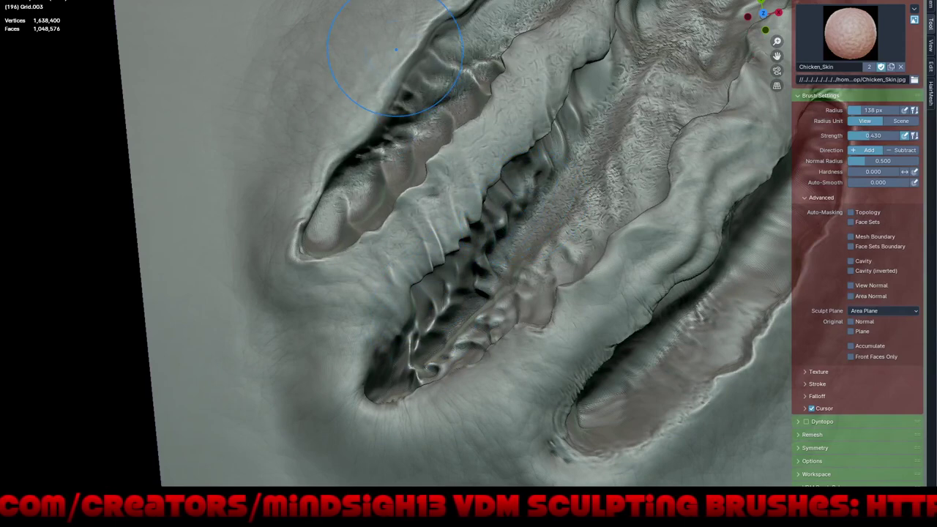
- Switch the brush texture to Flesh_Eater and stamp it along a groove floor
click(849, 32)
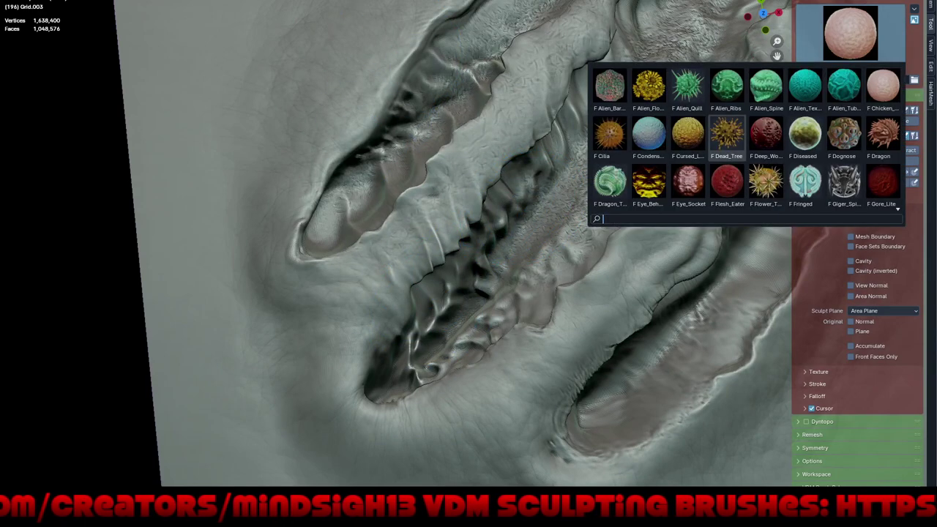
click(727, 183)
middle_drag(628, 397, 512, 307)
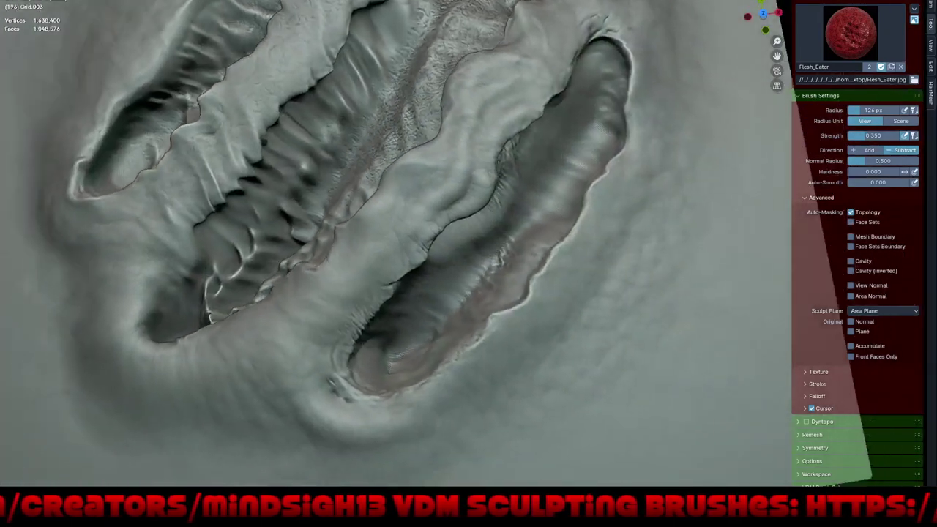
middle_drag(399, 333, 366, 330)
drag(395, 326, 469, 216)
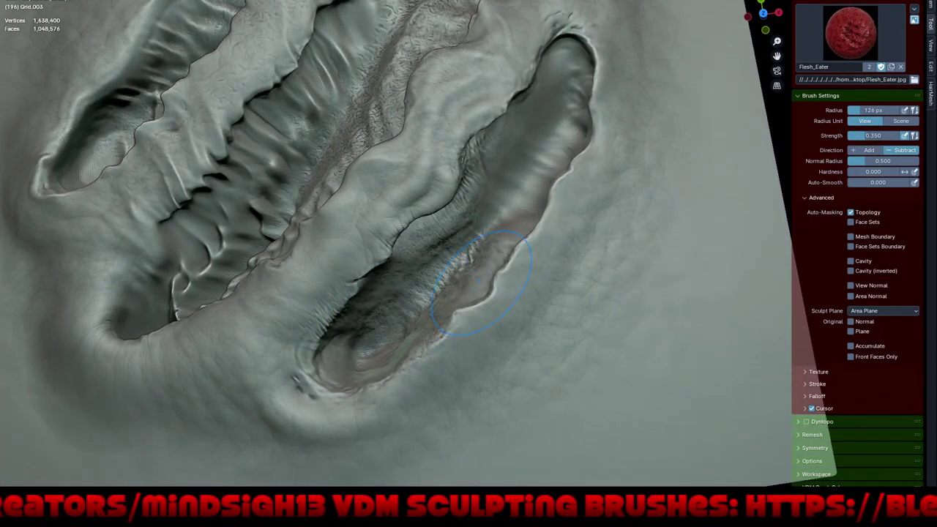
- Deepen the crater grooves and spread texture along the crater's upper-left edge
scroll(479, 282, down, 5)
middle_drag(479, 282, 564, 220)
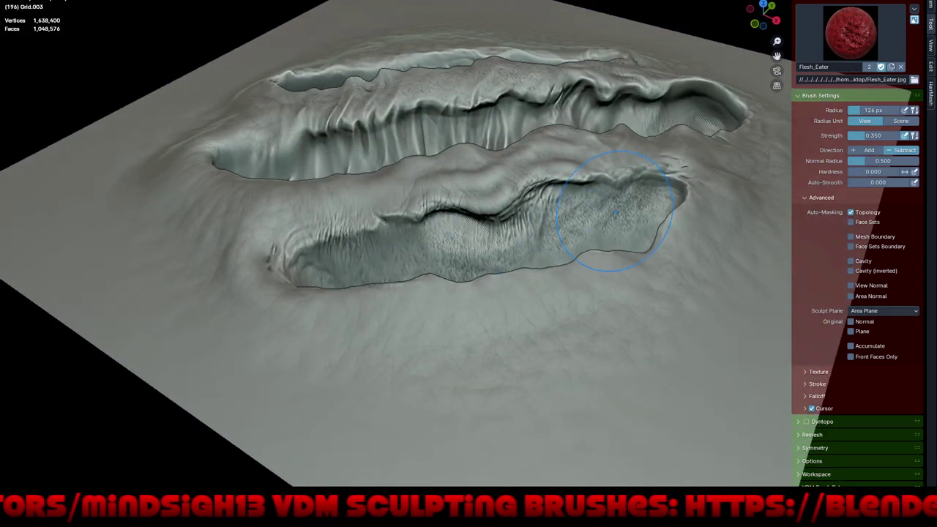
scroll(608, 242, up, 4)
middle_drag(608, 242, 632, 227)
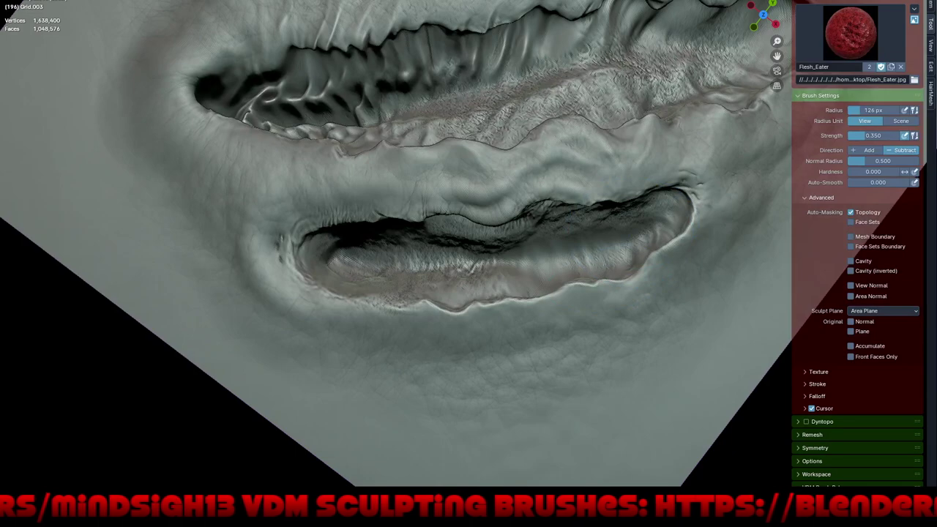
middle_drag(395, 241, 439, 219)
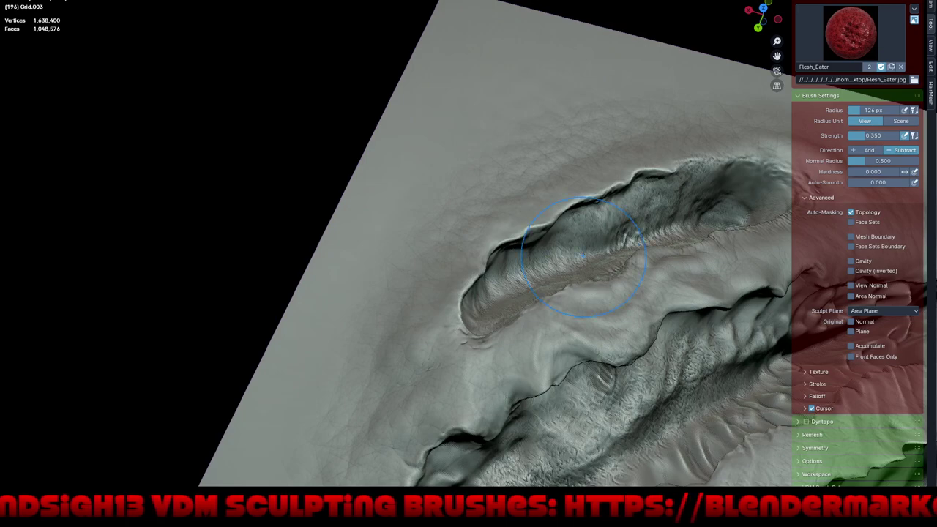
middle_drag(582, 255, 586, 212)
scroll(587, 187, up, 3)
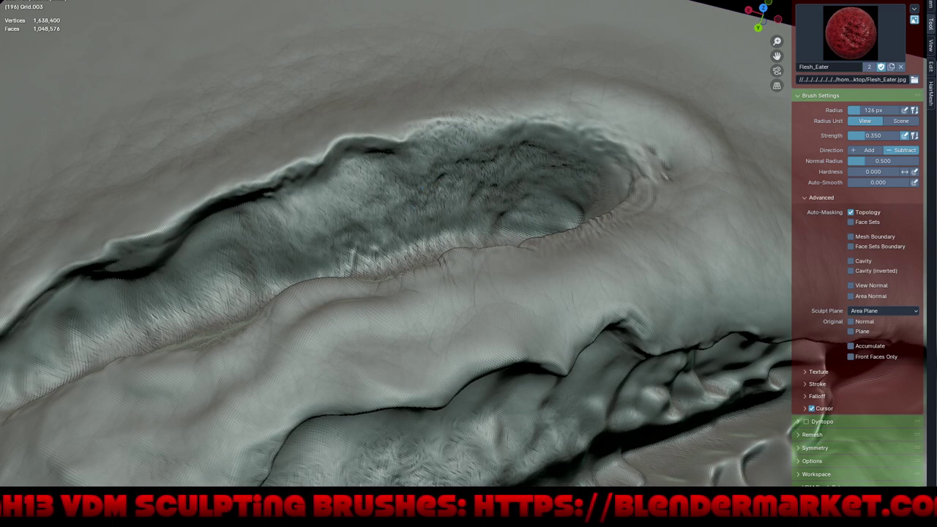
mouse_move(612, 183)
mouse_down()
mouse_move(505, 158)
mouse_move(421, 157)
mouse_up()
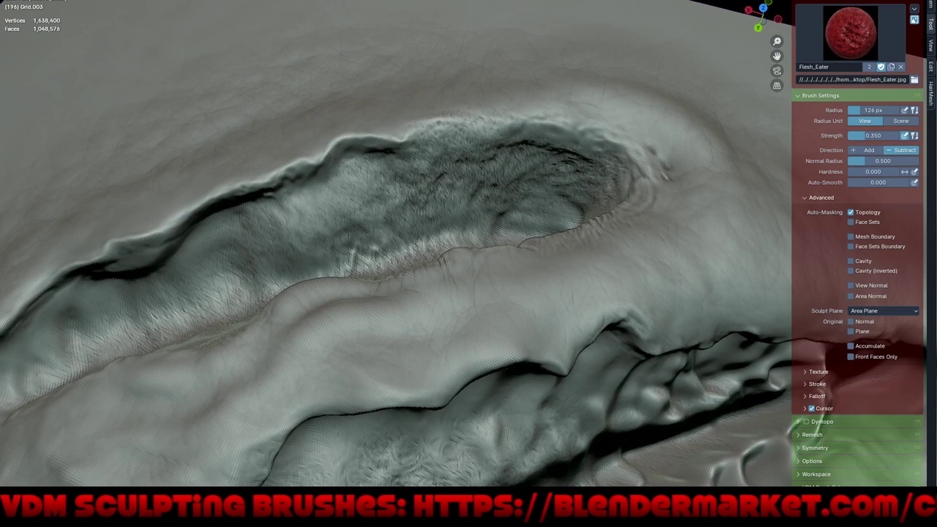
drag(366, 179, 256, 230)
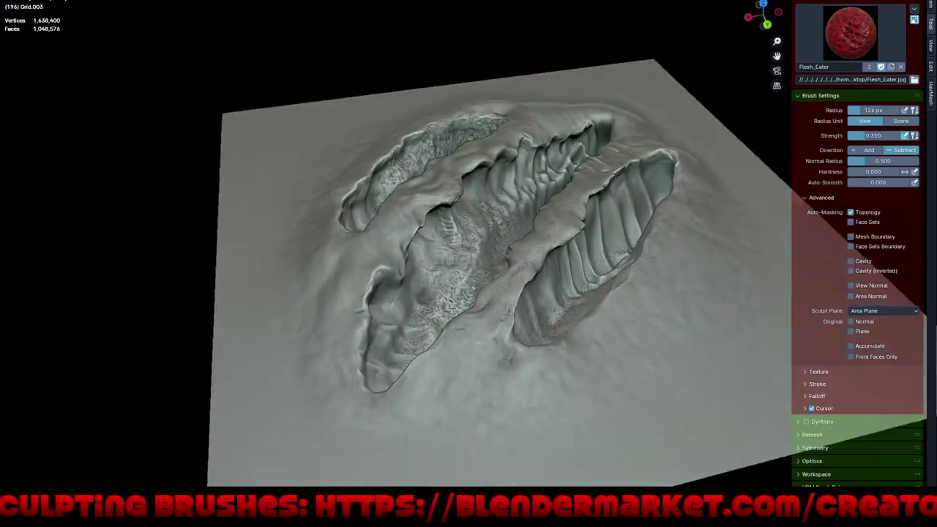
- Stamp Flesh_Eater texture on the ridge wall and left groove, deepening the ridge-end cavity
middle_drag(399, 264, 513, 220)
scroll(512, 220, up, 4)
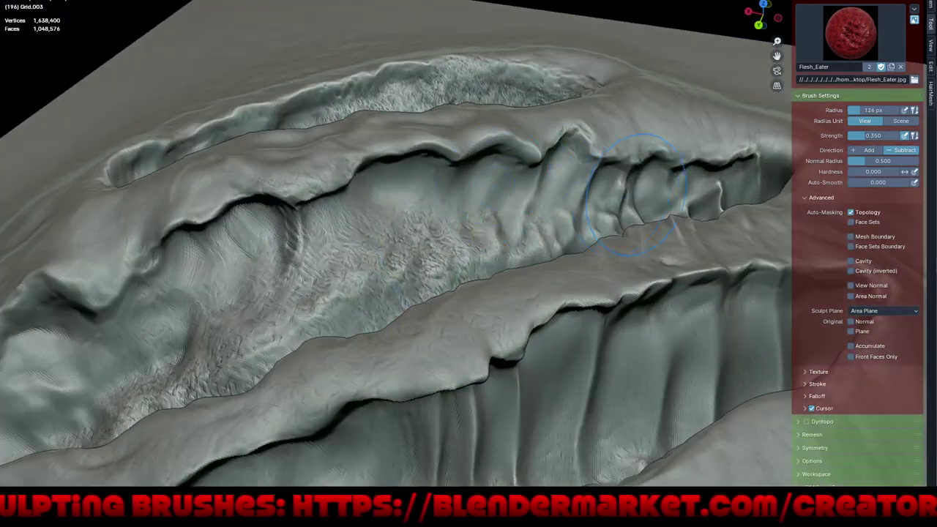
drag(633, 195, 571, 190)
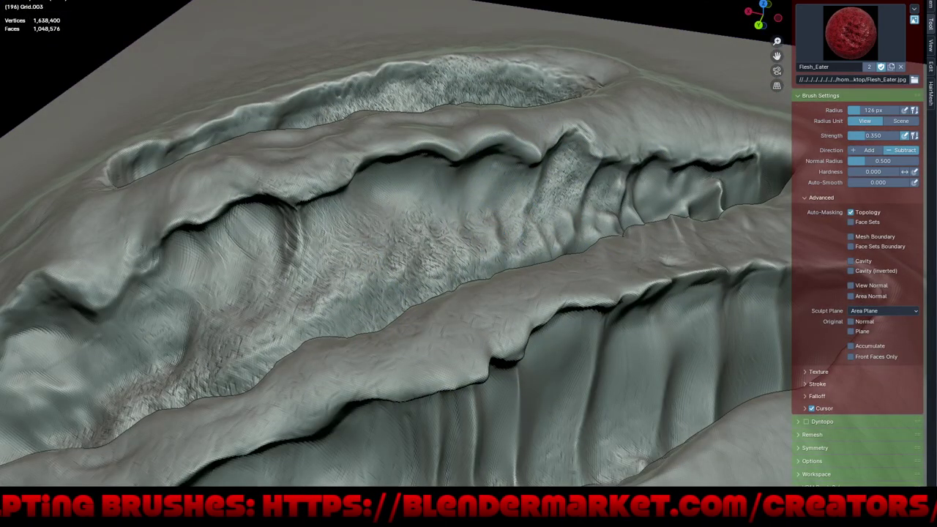
drag(505, 186, 359, 253)
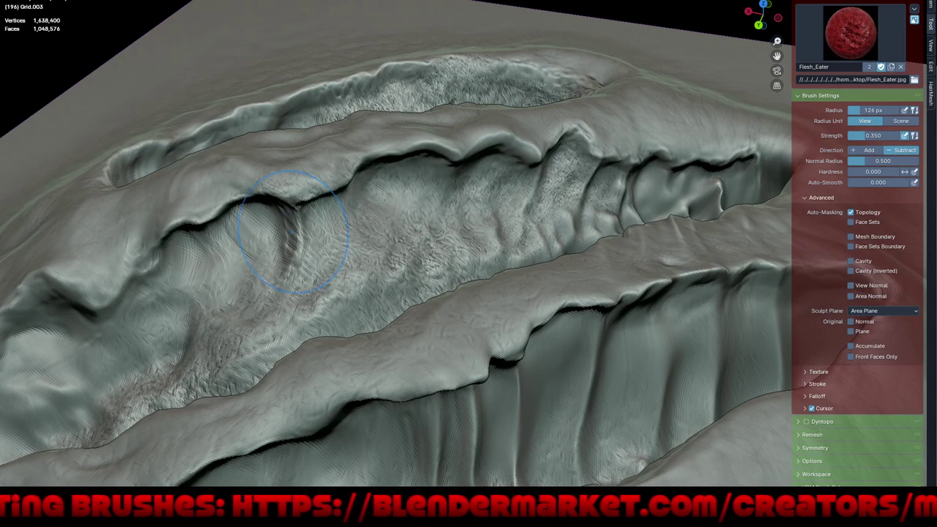
drag(253, 267, 103, 315)
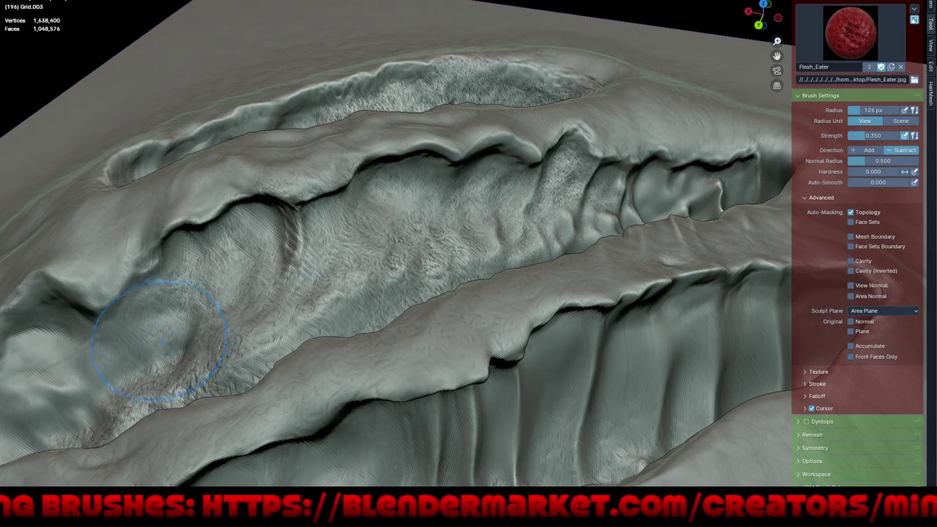
middle_drag(102, 315, 235, 278)
drag(436, 235, 431, 212)
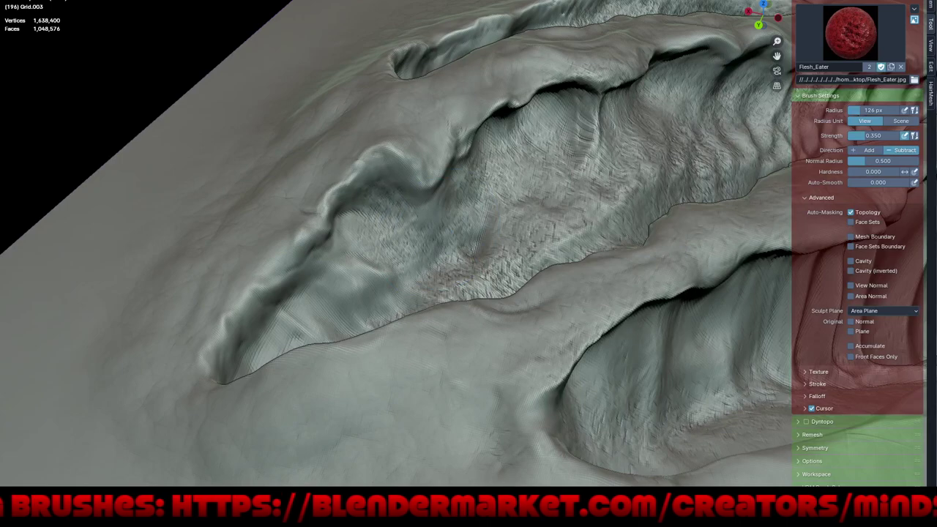
drag(360, 194, 253, 348)
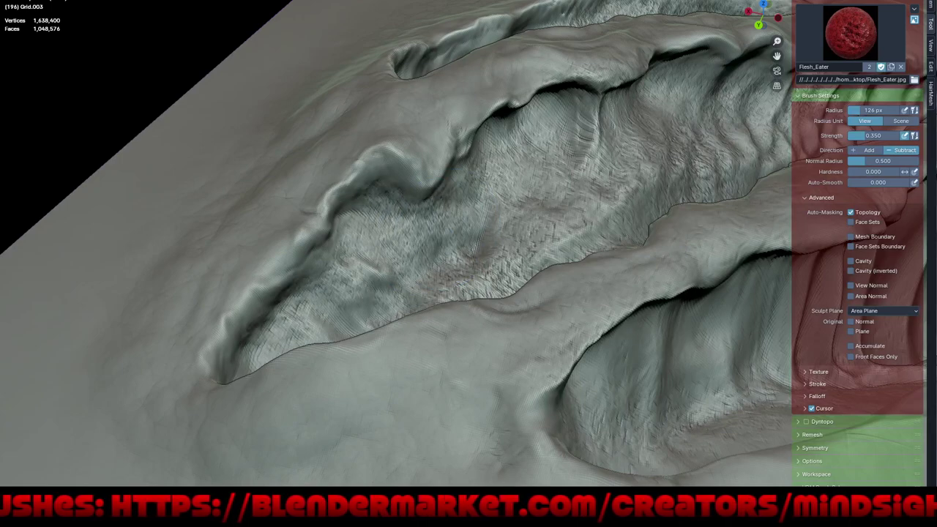
mouse_move(469, 264)
middle_down()
mouse_move(585, 220)
mouse_move(554, 182)
middle_up()
mouse_move(542, 161)
mouse_down()
mouse_move(549, 172)
mouse_move(563, 165)
mouse_move(557, 161)
mouse_move(572, 169)
mouse_move(440, 219)
mouse_move(406, 216)
mouse_move(454, 234)
mouse_up()
- Roughen the upper and left groove walls with the textured Subtract brush
scroll(468, 205, down, 4)
mouse_move(468, 205)
middle_down()
mouse_move(517, 241)
mouse_move(513, 190)
middle_up()
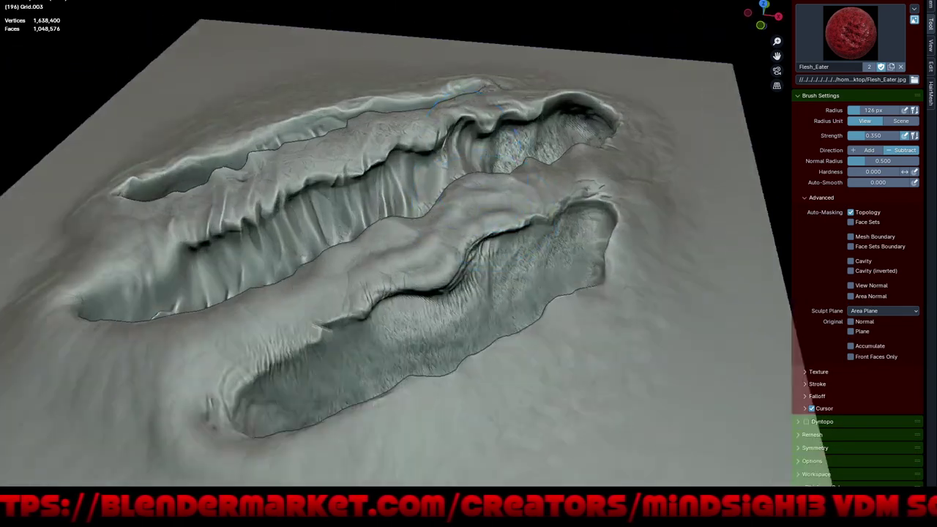
scroll(513, 191, up, 4)
mouse_move(474, 121)
mouse_down()
mouse_move(439, 142)
mouse_move(443, 176)
mouse_move(370, 187)
mouse_move(337, 161)
mouse_move(344, 220)
mouse_move(407, 196)
mouse_up()
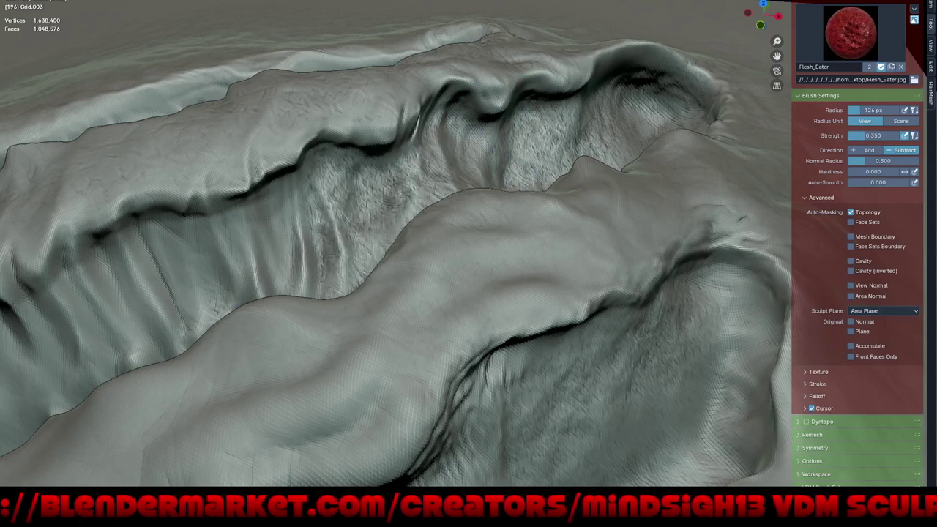
mouse_move(249, 215)
mouse_down()
mouse_move(168, 249)
mouse_move(132, 279)
mouse_move(158, 300)
mouse_move(147, 329)
mouse_move(154, 257)
mouse_move(183, 322)
mouse_move(234, 227)
mouse_move(286, 227)
mouse_up()
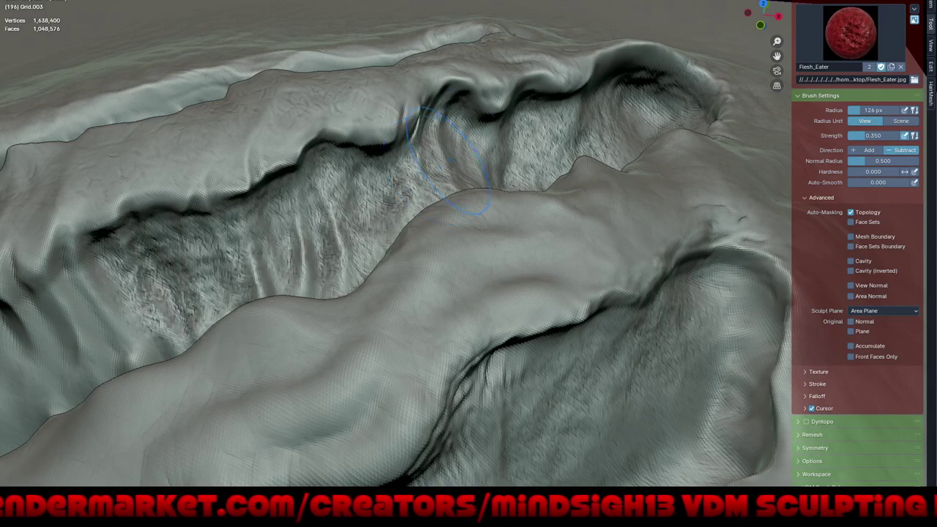
- Stamp fleshy texture along the lower groove floor and the central groove
scroll(454, 158, down, 5)
middle_drag(397, 272, 450, 345)
scroll(449, 345, up, 5)
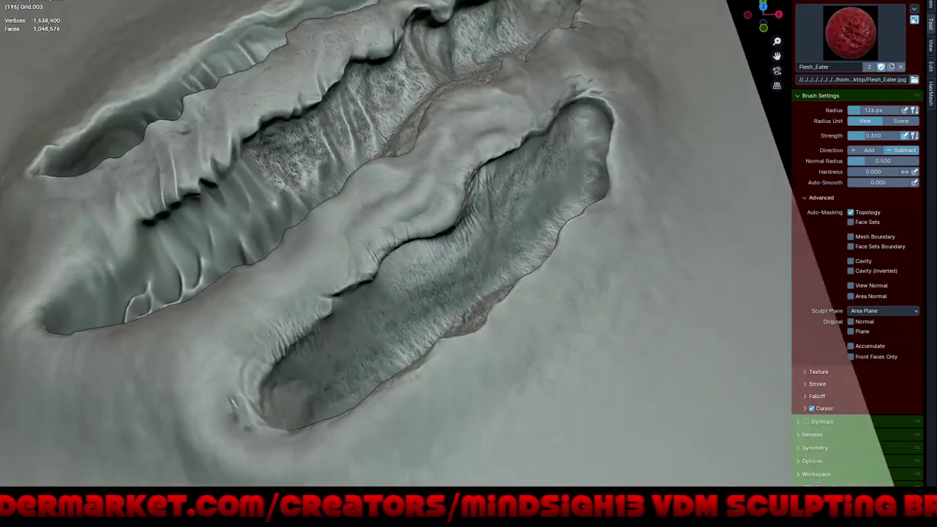
middle_drag(557, 168, 575, 179)
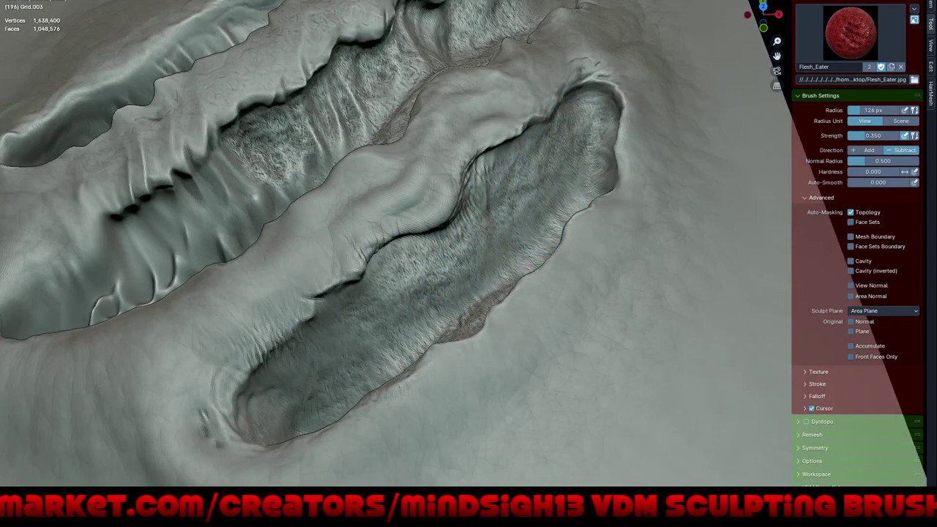
mouse_move(329, 334)
mouse_down()
mouse_move(245, 403)
mouse_move(264, 396)
mouse_up()
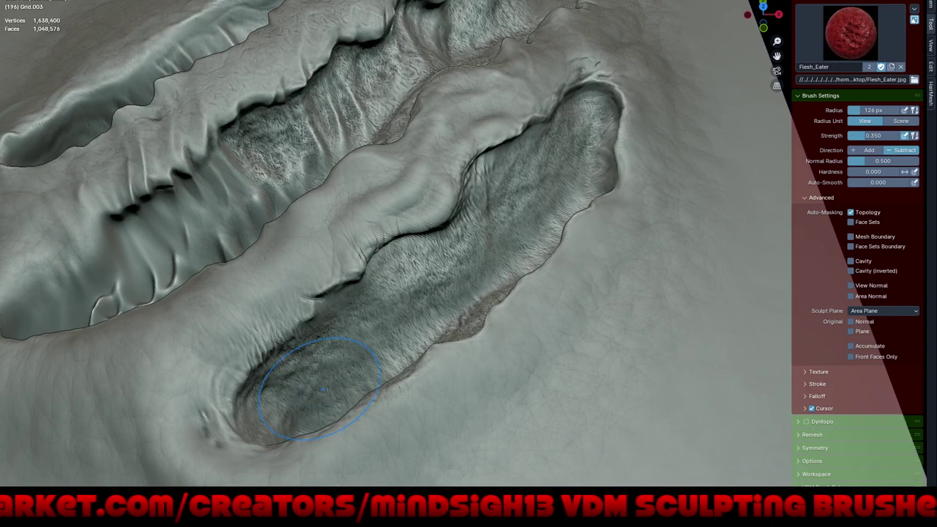
middle_drag(321, 390, 386, 265)
mouse_move(249, 352)
mouse_down()
mouse_move(297, 344)
mouse_move(344, 271)
mouse_move(359, 323)
mouse_move(388, 234)
mouse_up()
drag(414, 264, 483, 212)
- Add sculpted bumps on the right ridge and hide the sidebar with N
middle_drag(537, 201, 553, 213)
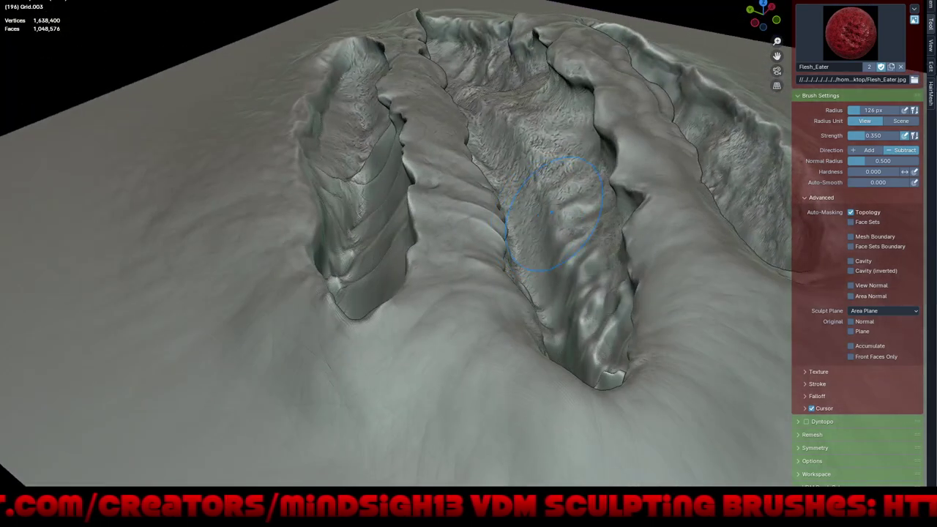
mouse_move(586, 326)
mouse_down()
mouse_move(604, 293)
mouse_move(630, 293)
mouse_up()
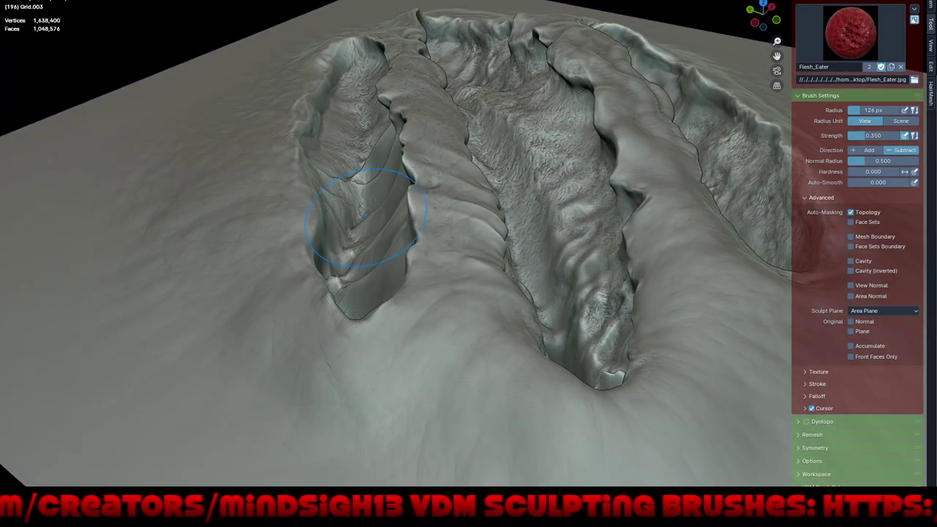
middle_drag(364, 214, 445, 268)
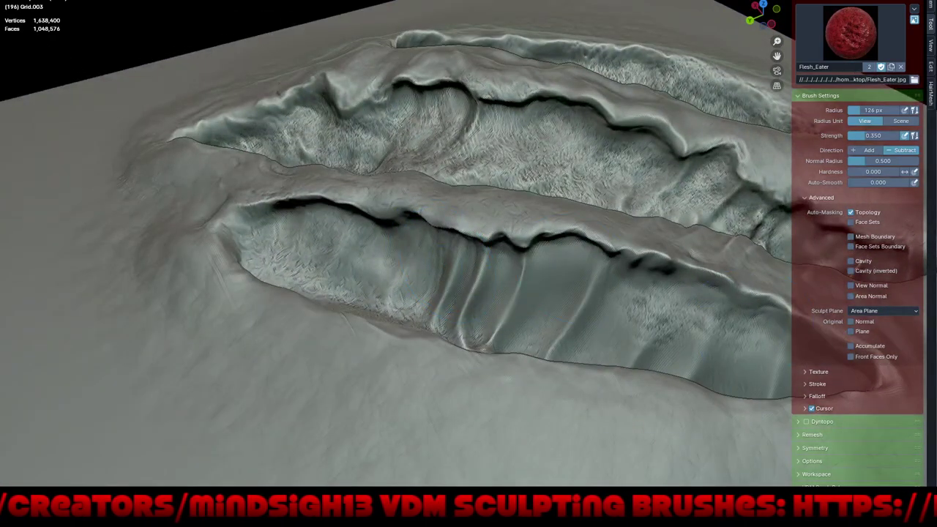
key(n)
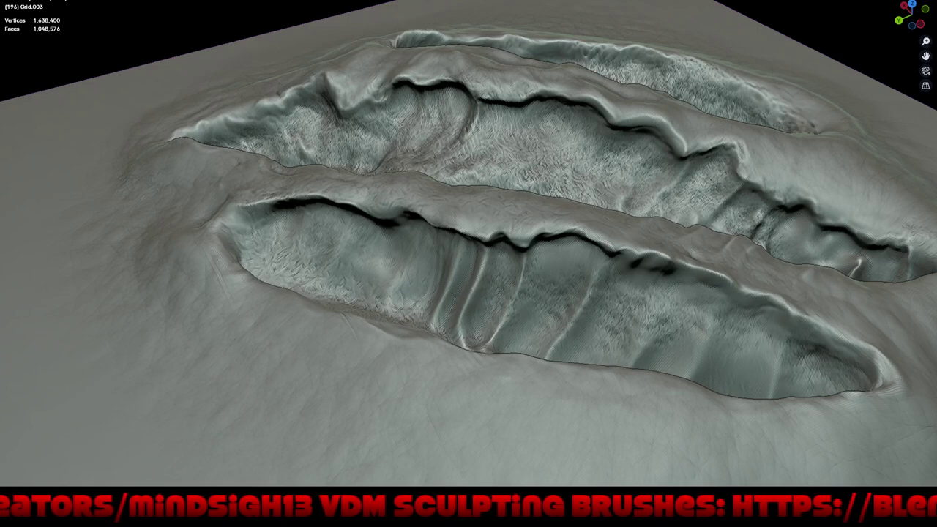
- Add fibrous texture across the lower groove's right tip, upper rim and left part
mouse_move(754, 323)
mouse_down()
mouse_move(765, 340)
mouse_move(802, 347)
mouse_move(794, 366)
mouse_move(739, 366)
mouse_move(673, 336)
mouse_move(721, 311)
mouse_move(655, 282)
mouse_move(578, 263)
mouse_move(534, 267)
mouse_up()
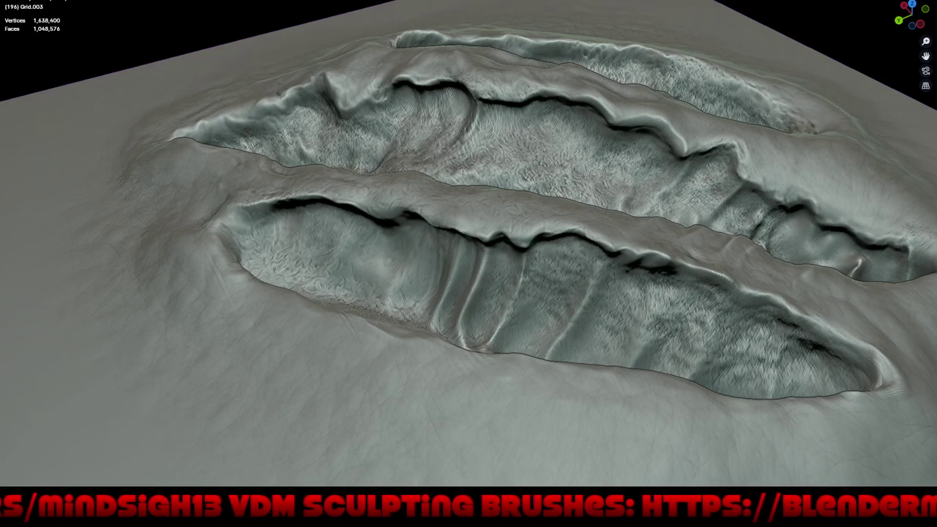
drag(621, 314, 629, 347)
drag(688, 352, 725, 355)
mouse_move(496, 273)
mouse_down()
mouse_move(399, 248)
mouse_move(443, 289)
mouse_up()
drag(366, 270, 334, 234)
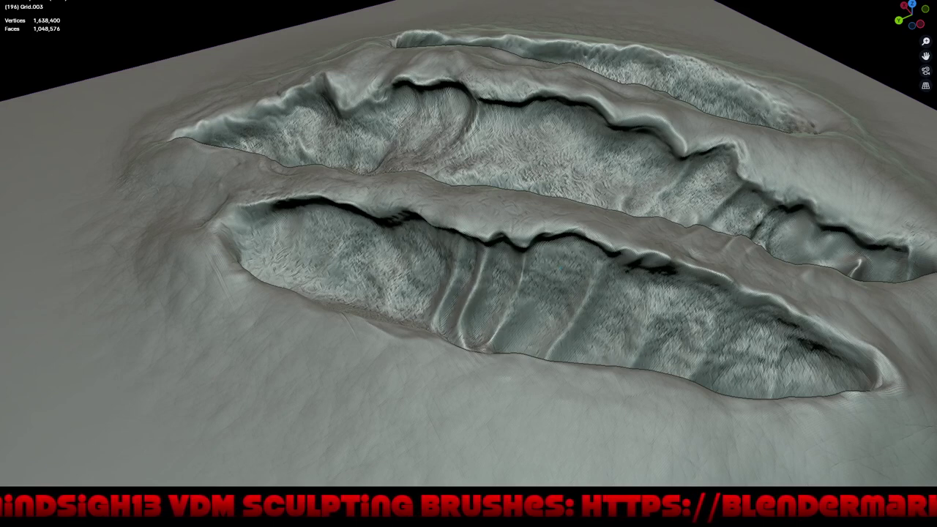
mouse_move(278, 216)
mouse_down()
mouse_move(249, 256)
mouse_move(267, 274)
mouse_up()
- Inspect the right ridge from several angles and undo its last edit
middle_drag(466, 286, 296, 212)
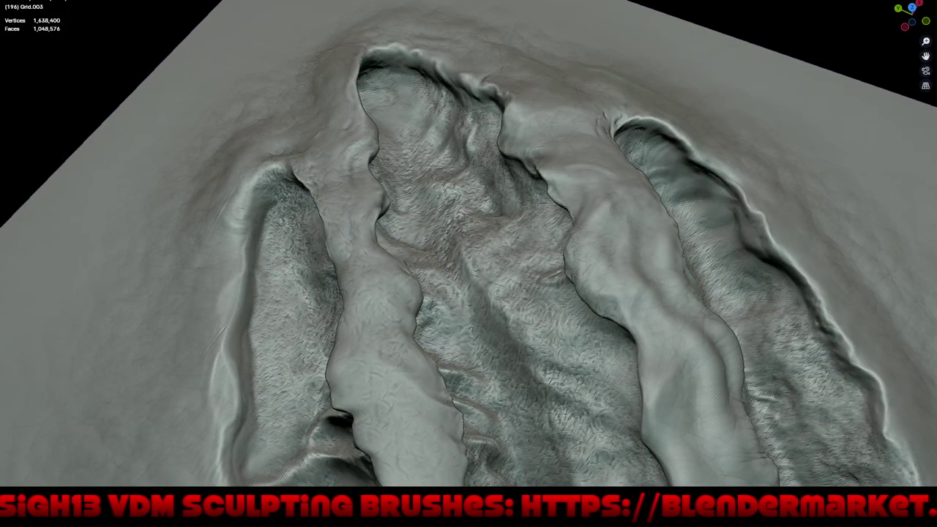
shift+middle_drag(344, 359, 512, 231)
middle_drag(476, 241, 414, 220)
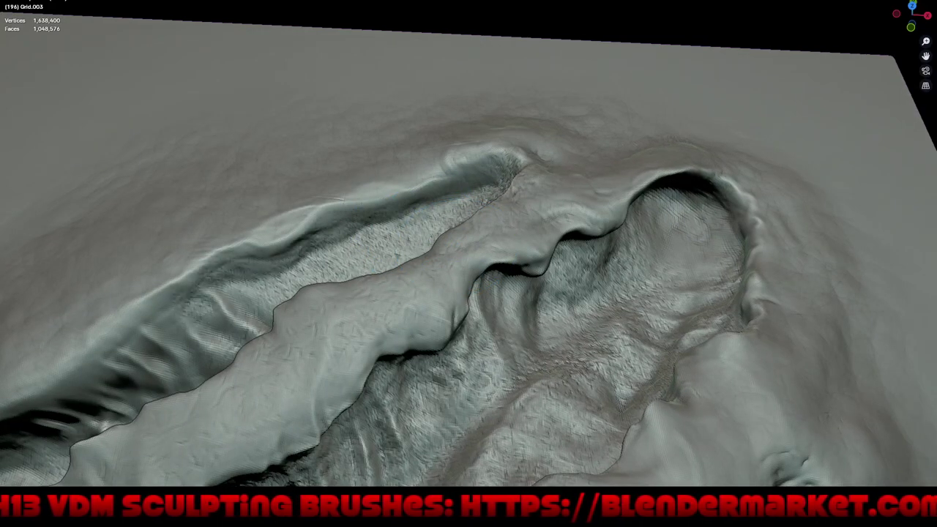
middle_drag(183, 322, 465, 186)
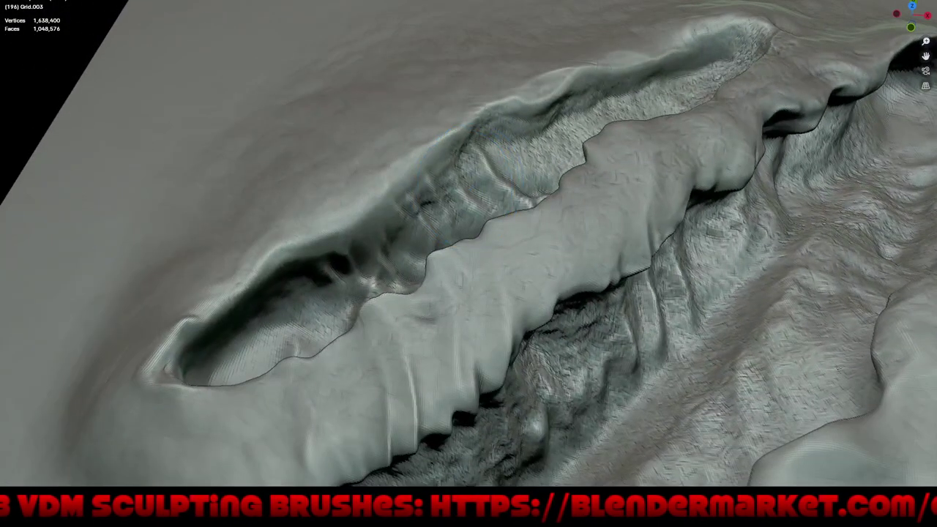
mouse_move(325, 290)
middle_down()
mouse_move(513, 286)
mouse_move(282, 212)
middle_up()
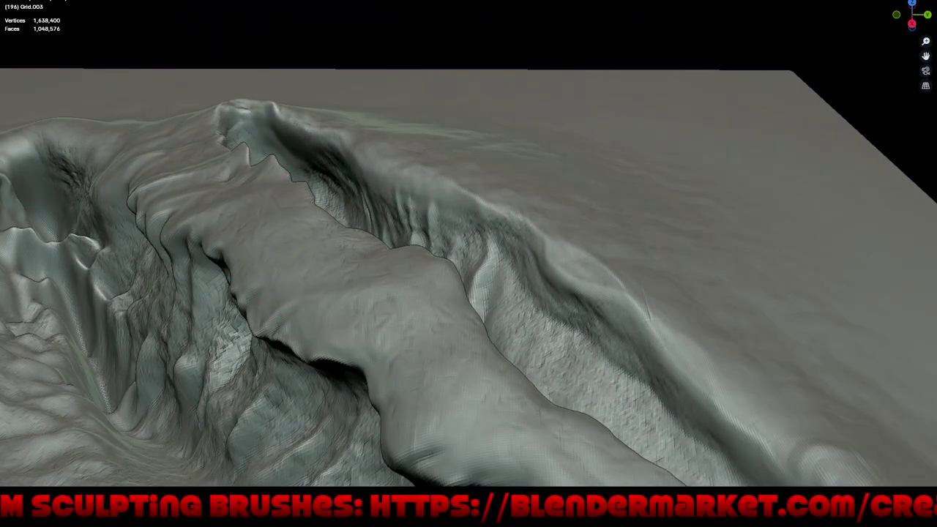
mouse_move(358, 191)
middle_down()
mouse_move(260, 183)
mouse_move(381, 212)
middle_up()
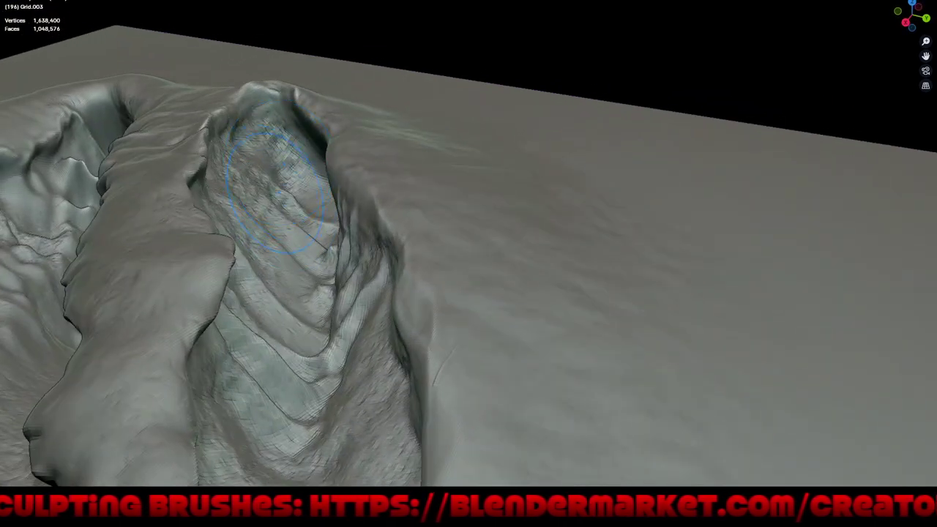
key(ctrl+z)
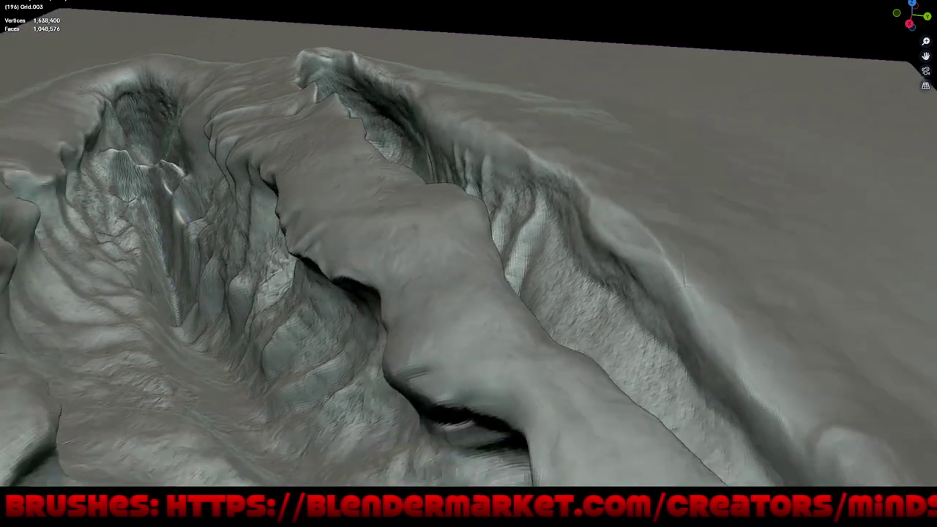
- Orbit through close-ups of the gouges, then frame the whole plane at an angle
middle_drag(363, 212, 363, 212)
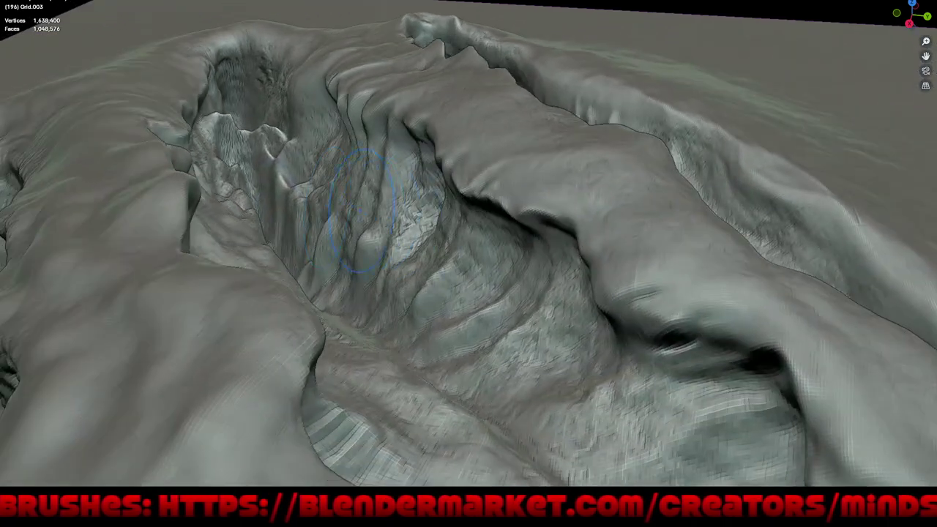
middle_drag(325, 151, 454, 279)
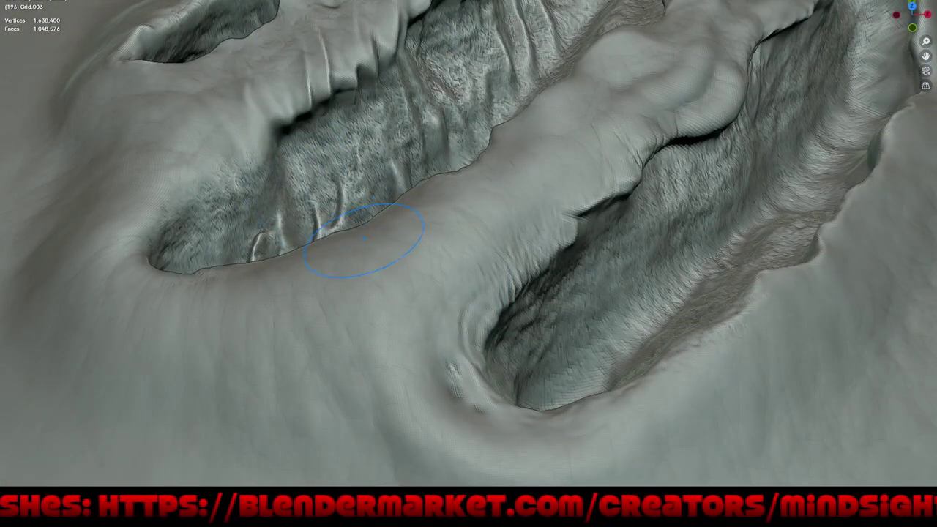
mouse_move(362, 240)
middle_down()
mouse_move(445, 198)
mouse_move(513, 241)
mouse_move(520, 234)
middle_up()
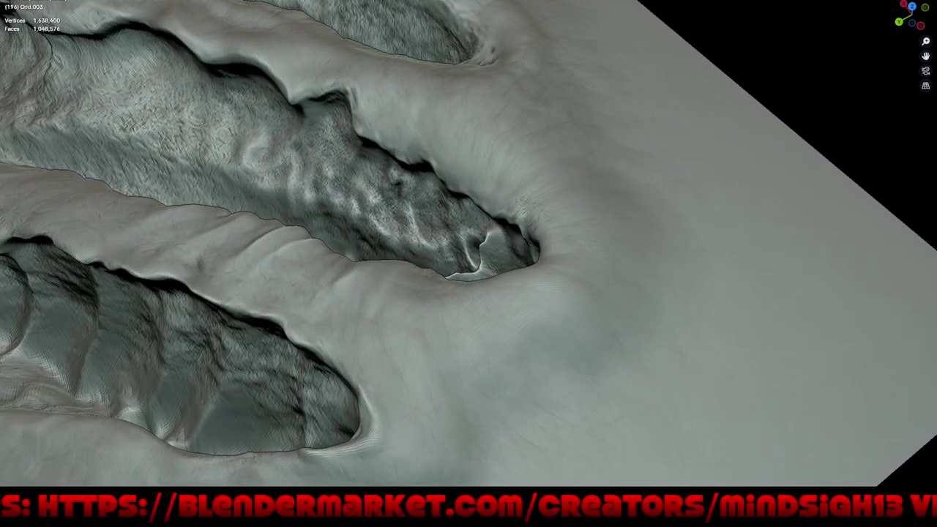
scroll(449, 162, down, 5)
mouse_move(468, 220)
middle_down()
mouse_move(492, 262)
mouse_move(578, 315)
middle_up()
middle_drag(468, 293, 397, 314)
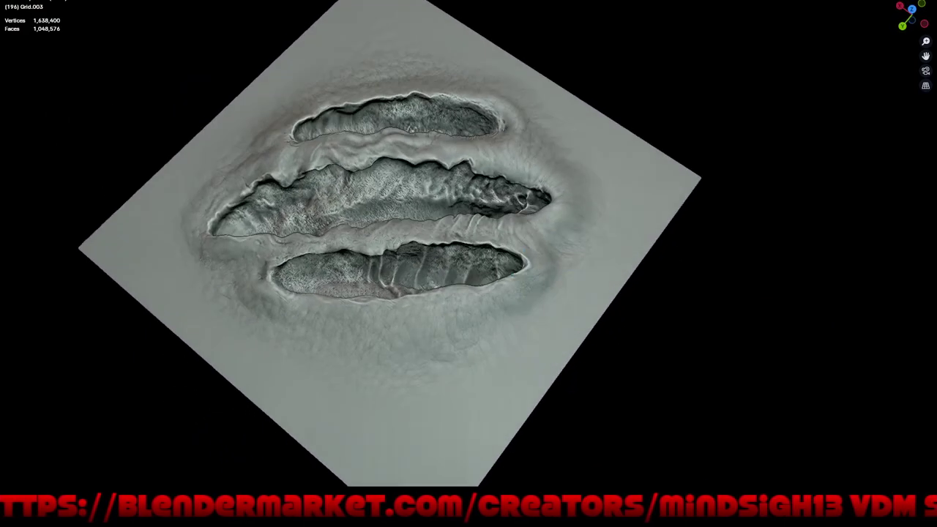
- Sculpt extra detail into the sloping ridge wall from a low oblique view
scroll(398, 314, up, 5)
middle_drag(399, 267, 399, 256)
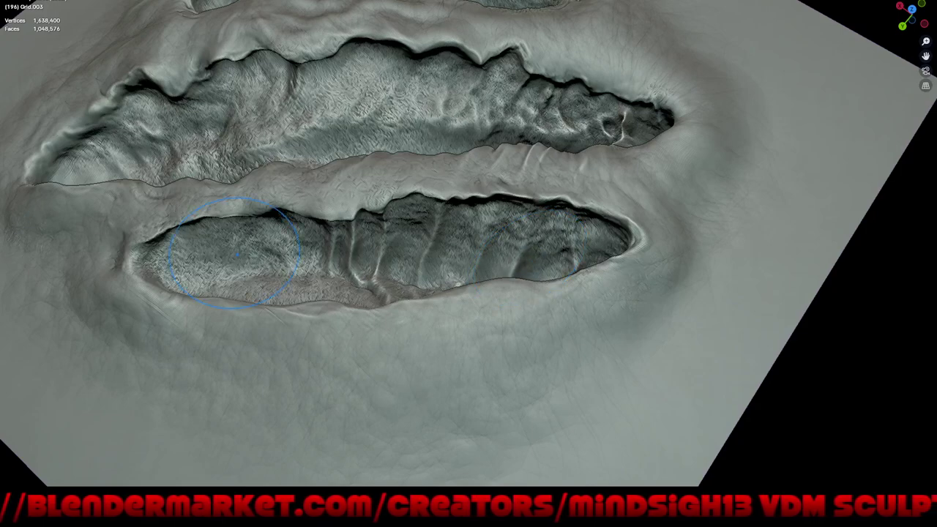
middle_drag(271, 167, 62, 158)
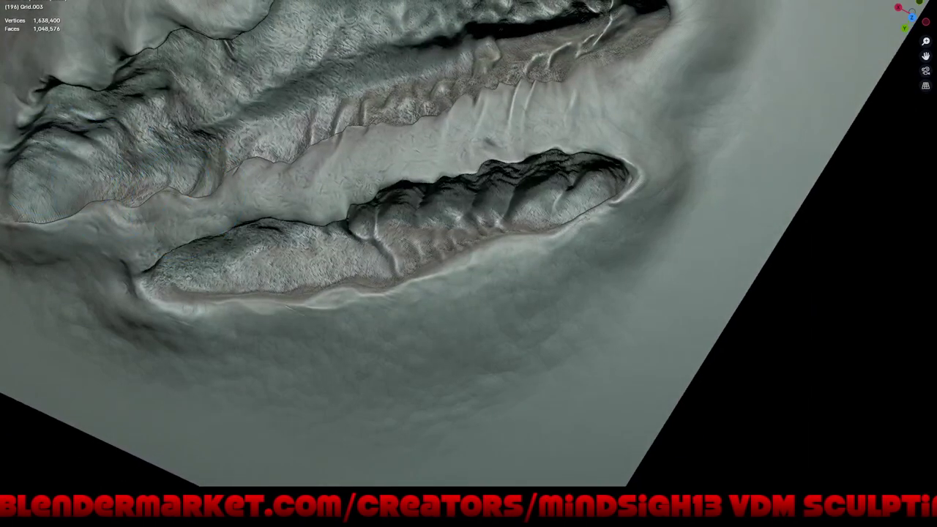
mouse_move(110, 103)
middle_down()
mouse_move(356, 145)
mouse_move(340, 254)
middle_up()
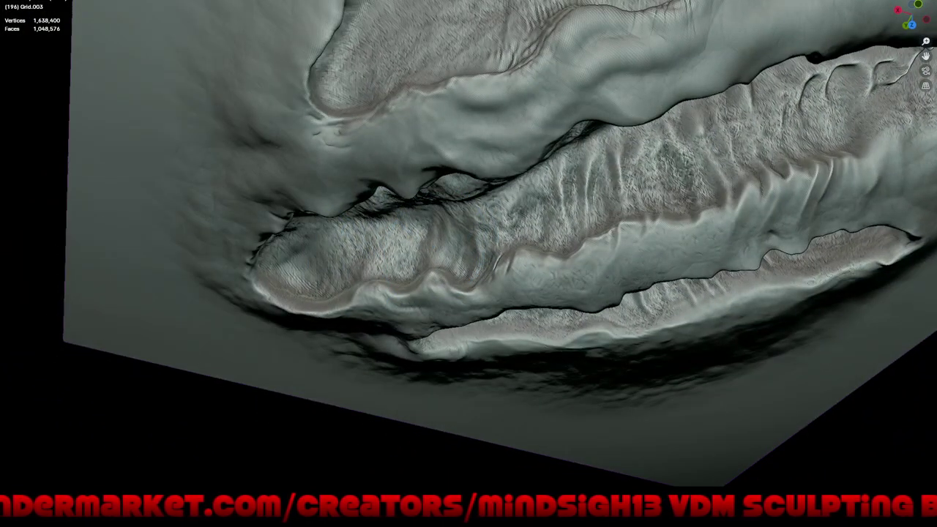
mouse_move(366, 326)
middle_down()
mouse_move(513, 241)
mouse_move(498, 278)
middle_up()
middle_drag(494, 212, 490, 191)
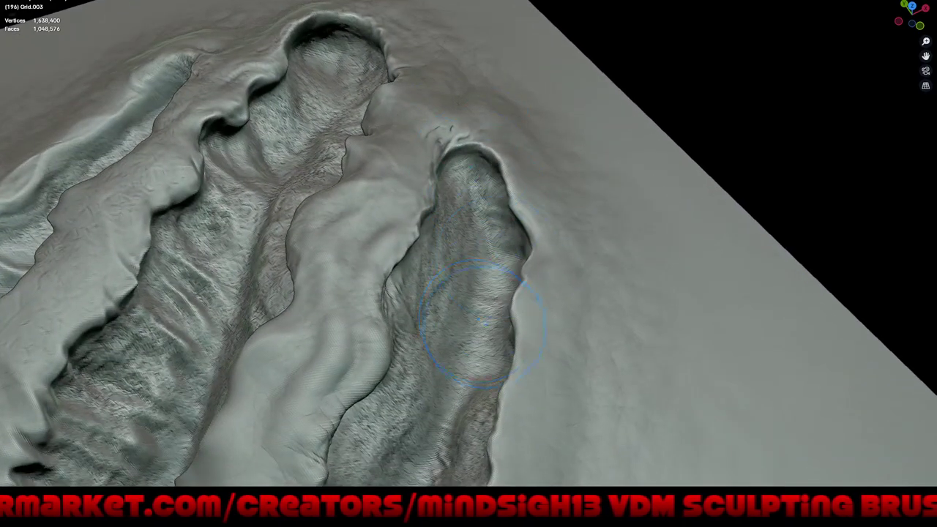
shift+middle_drag(482, 324, 461, 170)
mouse_move(448, 215)
middle_down()
mouse_move(387, 241)
mouse_move(545, 161)
middle_up()
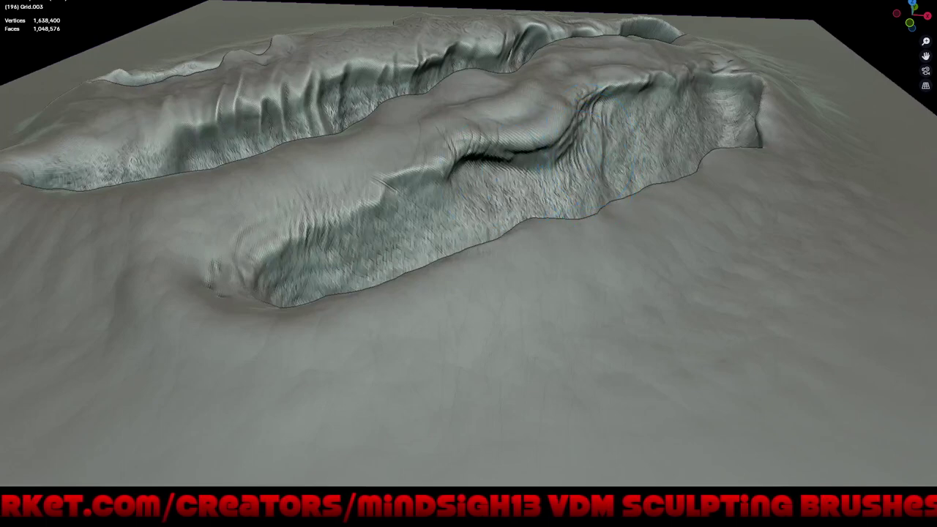
drag(411, 200, 432, 213)
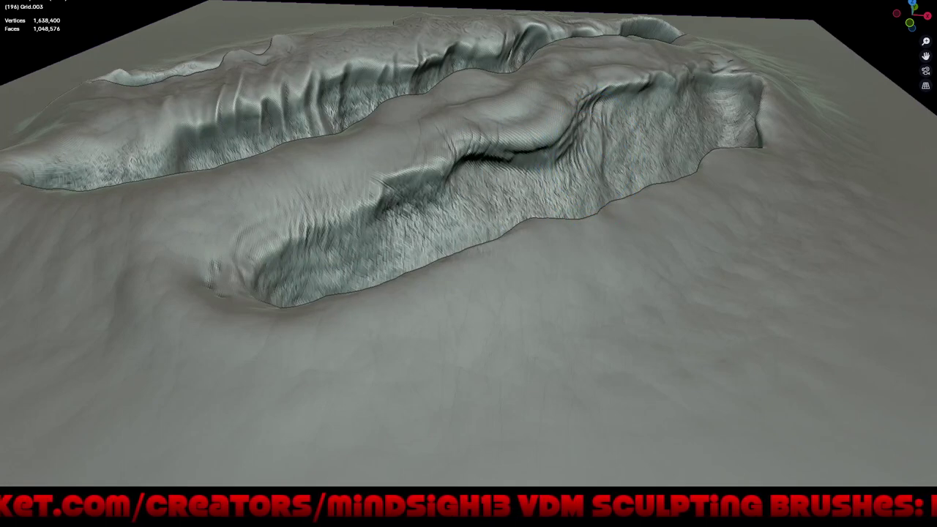
mouse_move(476, 174)
mouse_down()
mouse_move(469, 194)
mouse_move(285, 284)
mouse_up()
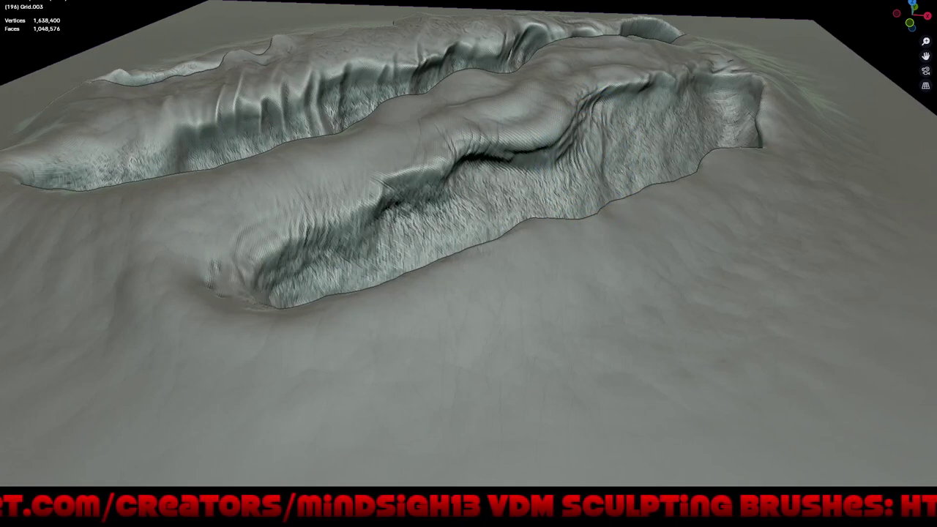
- Zoom out to a near top-down view of all three gouges
mouse_move(418, 241)
middle_down()
mouse_move(410, 337)
mouse_move(529, 241)
mouse_move(535, 307)
middle_up()
scroll(470, 253, down, 3)
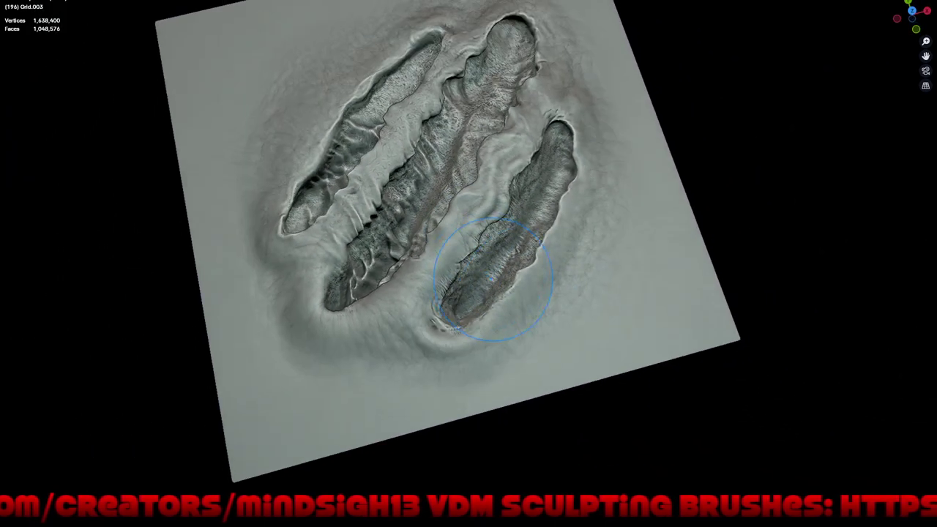
mouse_move(470, 252)
middle_down()
mouse_move(571, 327)
mouse_move(602, 297)
mouse_move(572, 307)
mouse_move(614, 295)
mouse_move(575, 356)
middle_up()
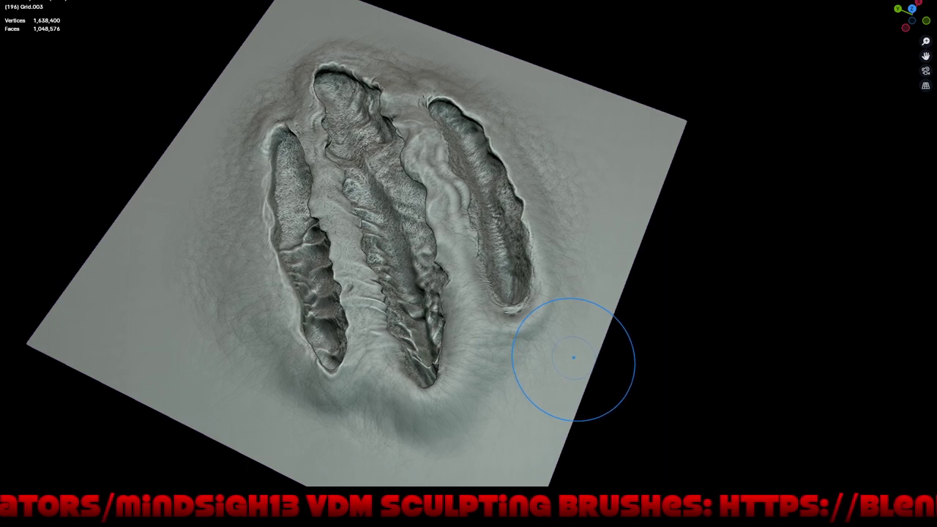
- Show the brush toolbar at two columns wide and shift the claw marks higher
key(t)
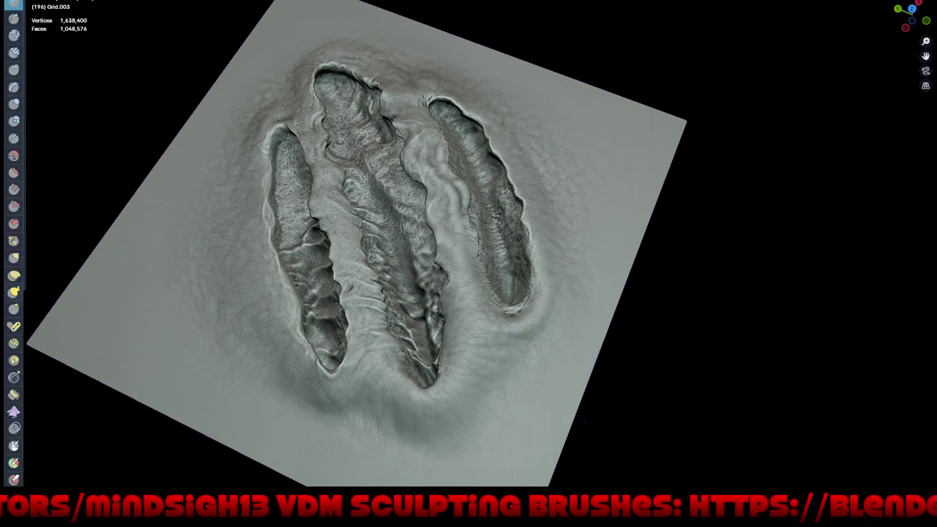
drag(27, 219, 42, 220)
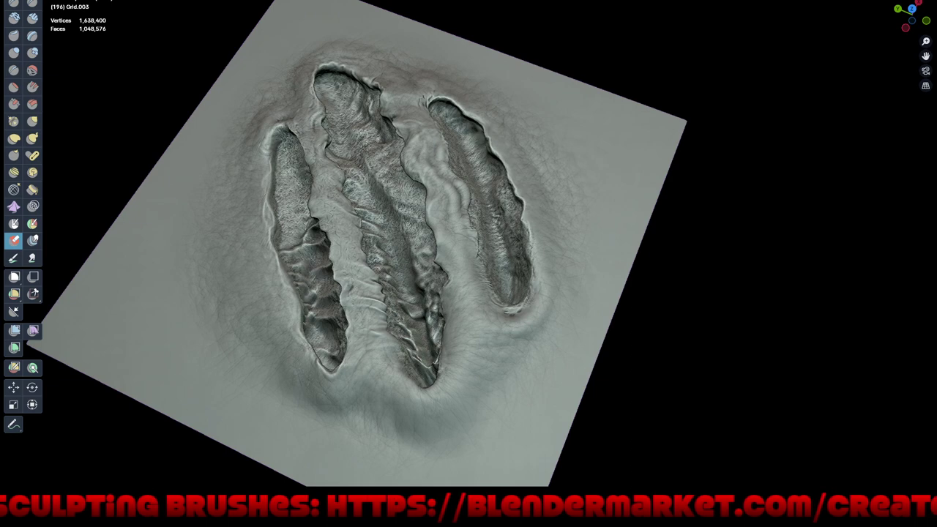
shift+middle_drag(278, 469, 322, 335)
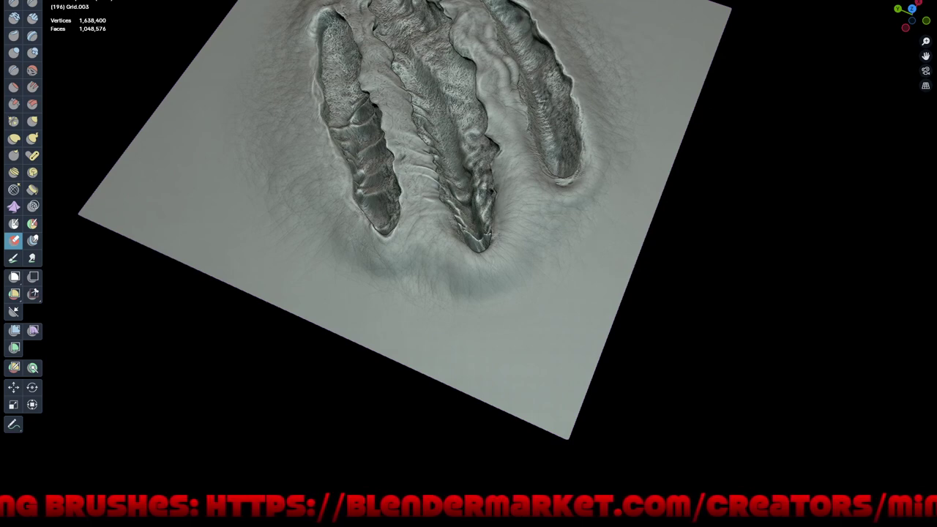
- Zoom out to a near top-down view and exit fullscreen to the normal layout
mouse_move(637, 314)
middle_down()
mouse_move(539, 335)
mouse_move(564, 323)
middle_up()
scroll(335, 147, down, 3)
mouse_move(335, 146)
middle_down()
mouse_move(412, 241)
mouse_move(317, 293)
mouse_move(315, 307)
mouse_move(563, 283)
mouse_move(591, 293)
middle_up()
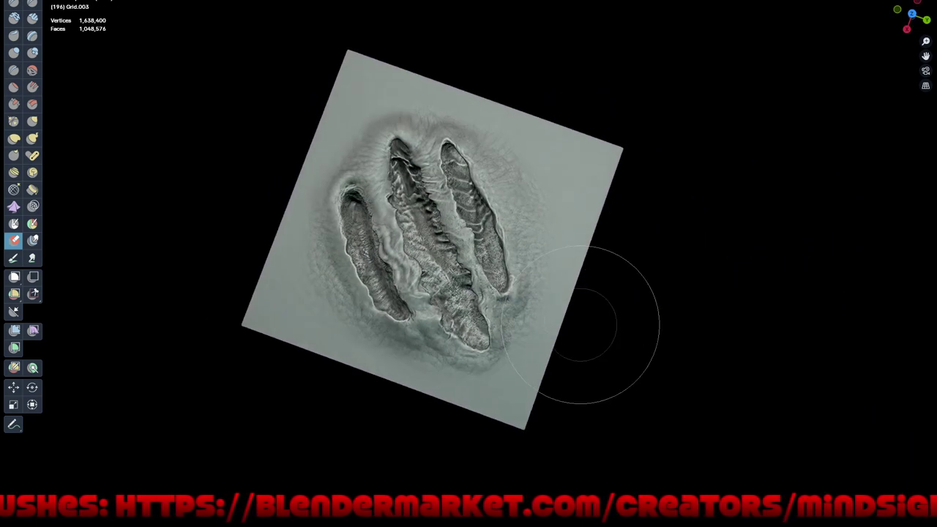
key(ctrl+alt+space)
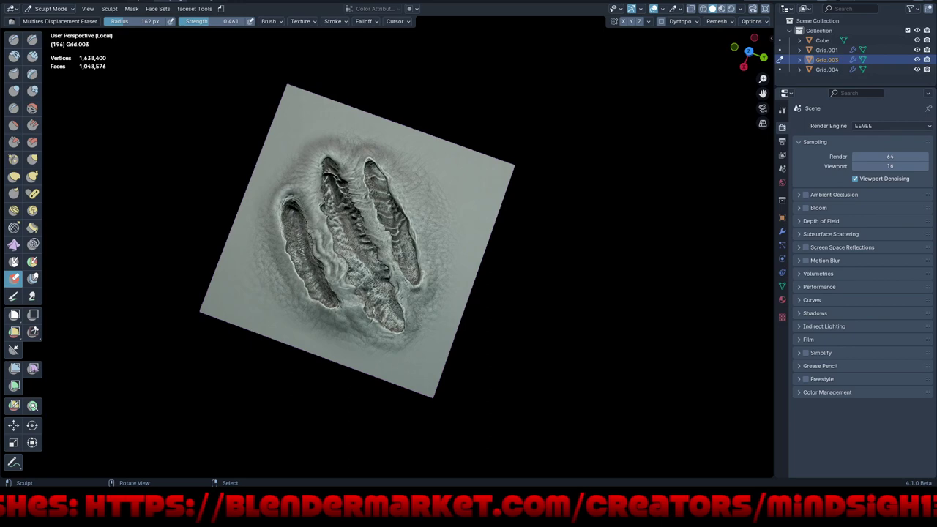
- Shade the plane with a dark red MatCap and orbit to inspect the gouges
click(740, 8)
click(732, 79)
click(559, 199)
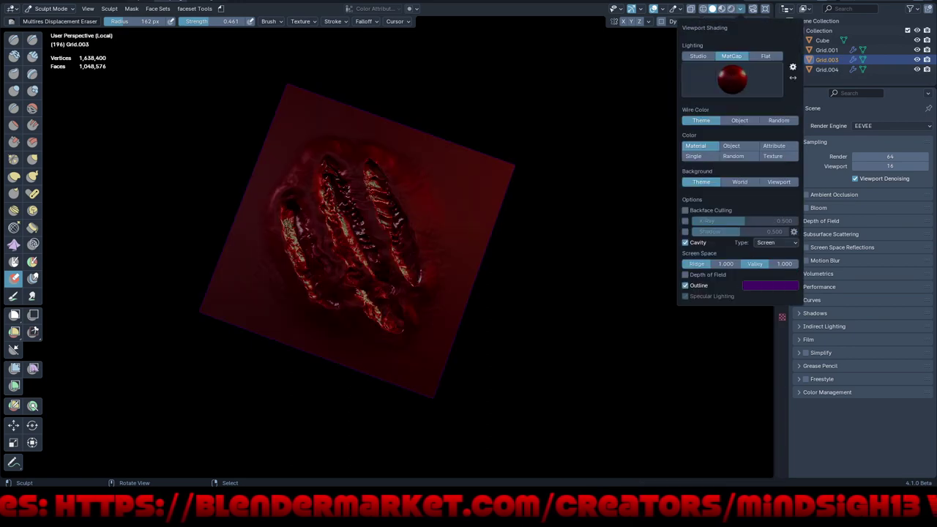
middle_drag(561, 184, 528, 197)
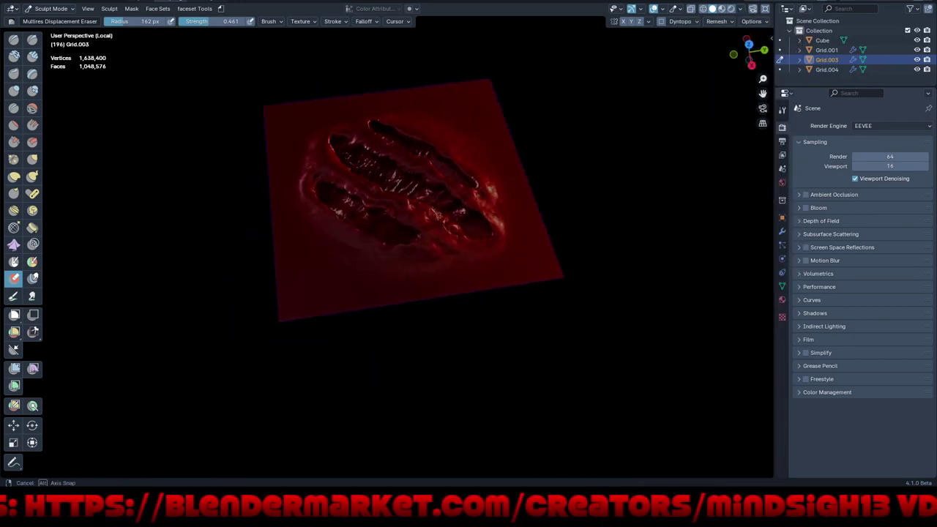
middle_drag(503, 283, 547, 230)
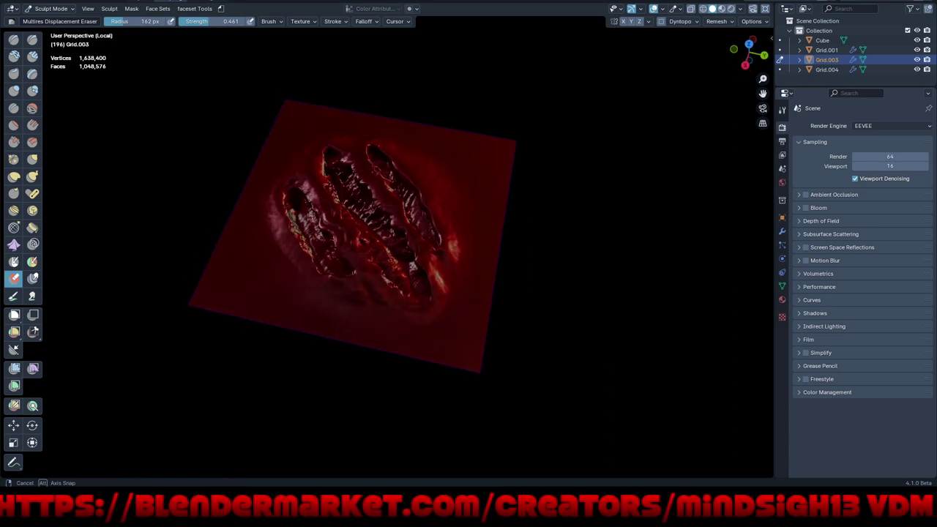
- Switch to an orange-red MatCap and orbit around the plane
click(741, 8)
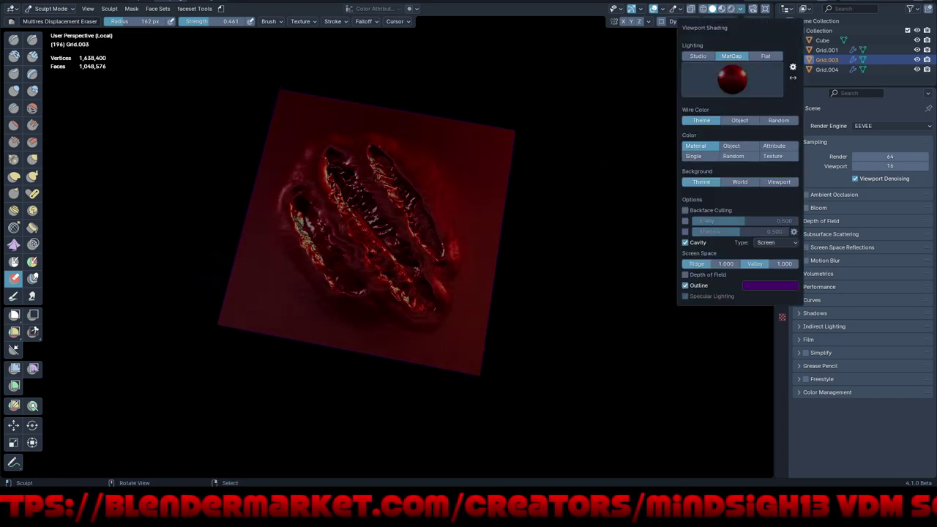
click(732, 79)
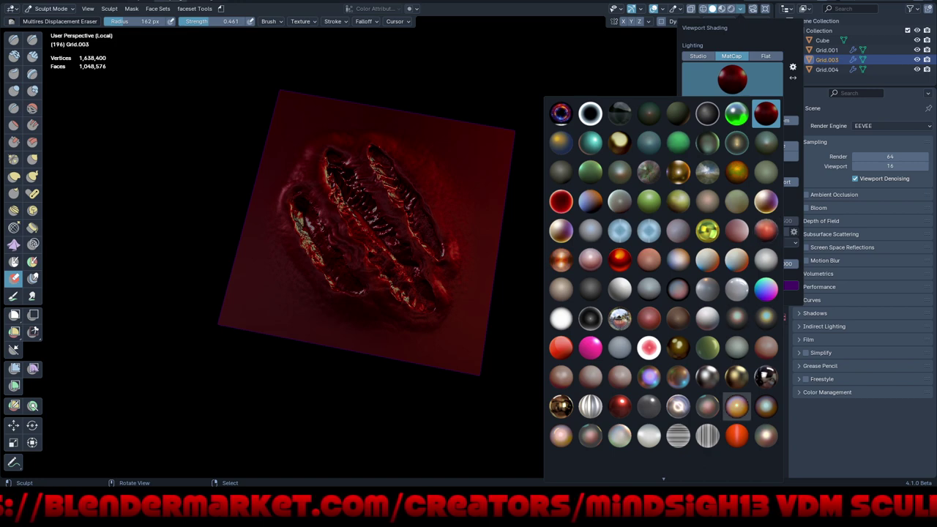
click(737, 437)
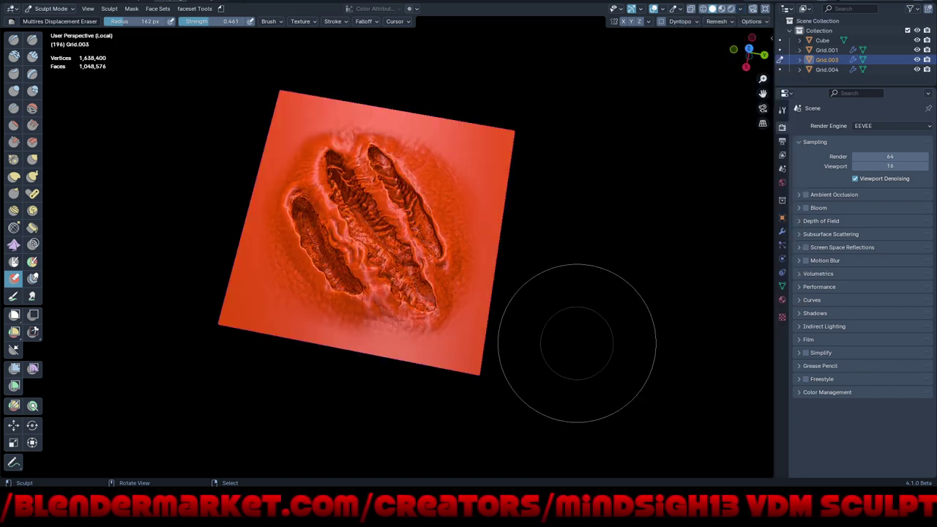
mouse_move(561, 335)
middle_down()
mouse_move(561, 271)
mouse_move(578, 344)
mouse_move(615, 348)
mouse_move(607, 308)
mouse_move(571, 333)
mouse_move(586, 322)
mouse_move(593, 329)
mouse_move(462, 117)
mouse_move(476, 62)
mouse_move(491, 136)
mouse_move(172, 387)
mouse_move(234, 322)
middle_up()
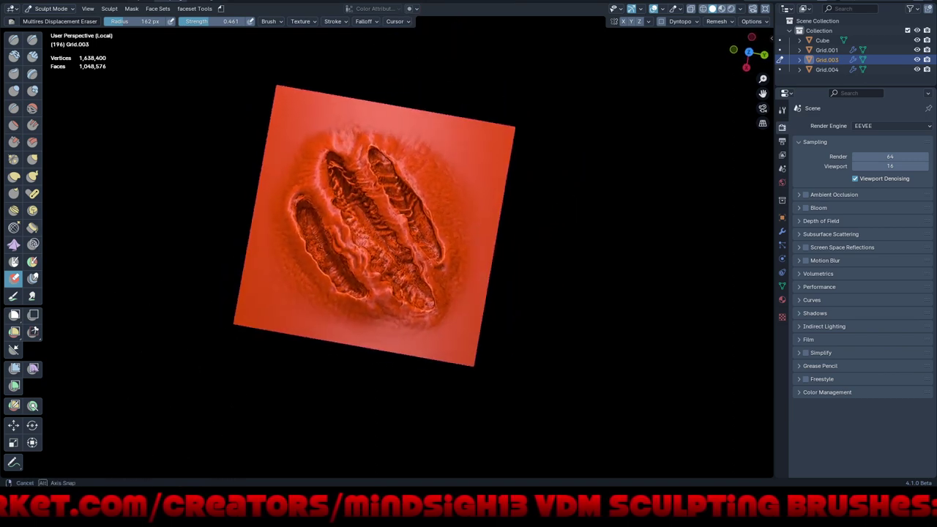
- Return the plane to a pale grey MatCap
click(740, 8)
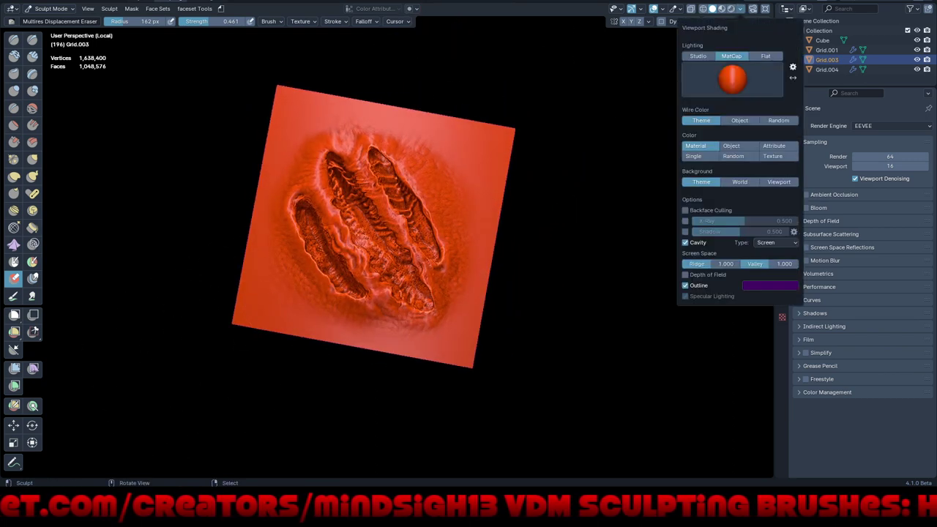
click(732, 79)
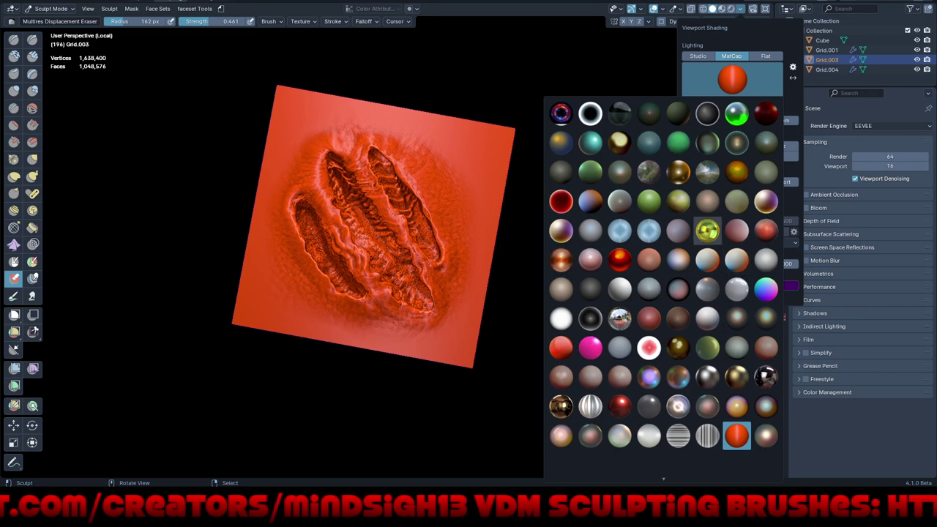
click(736, 348)
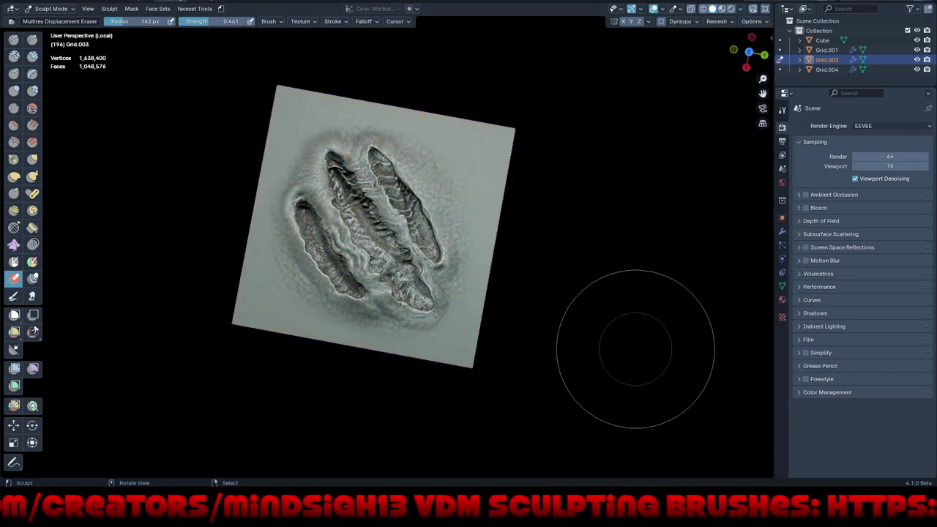
- Show the sidebar, centre the plane in orthographic top view, and select the Flesh_Eater brush
key(n)
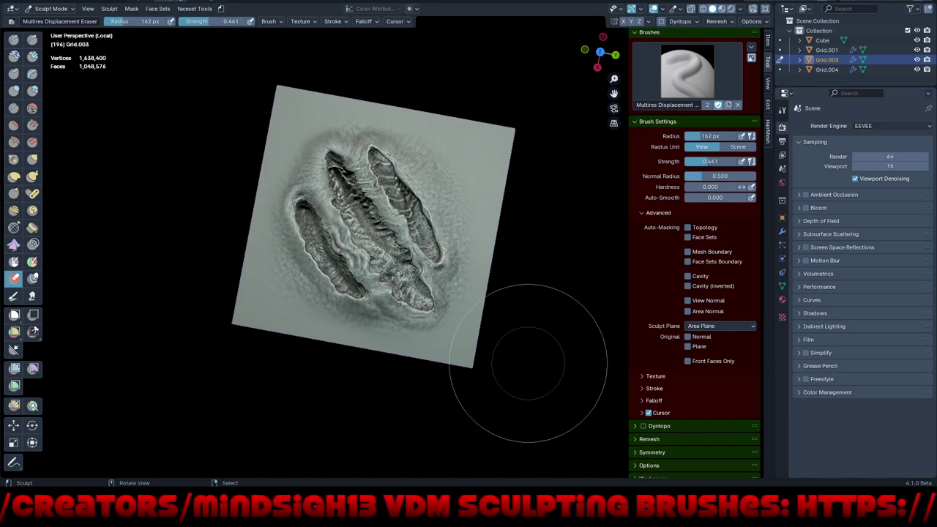
key(KP_7)
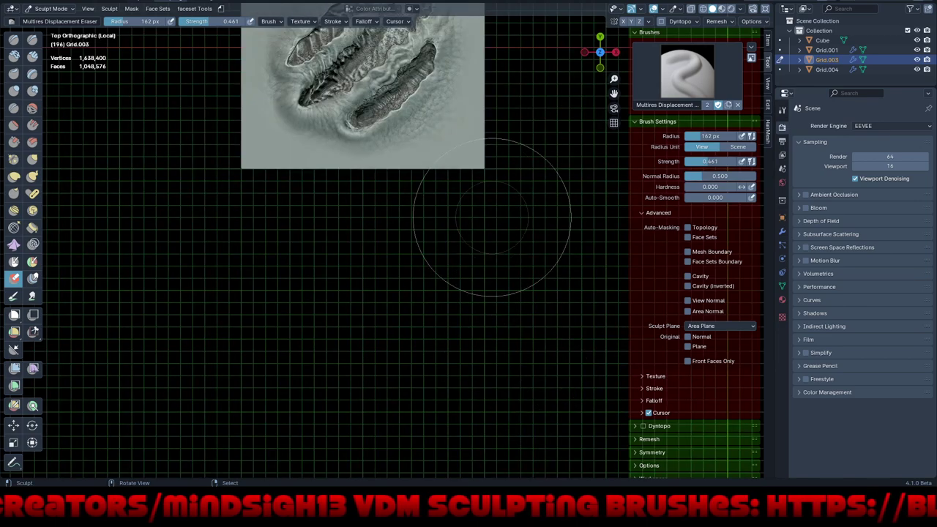
shift+middle_drag(477, 209, 470, 322)
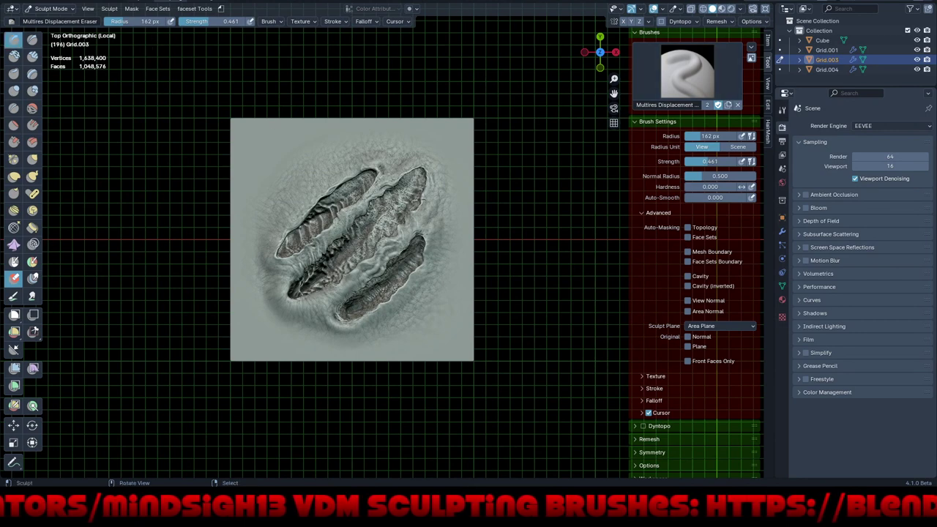
key(x)
- Scroll through the brush thumbnail library of creature brushes
click(686, 71)
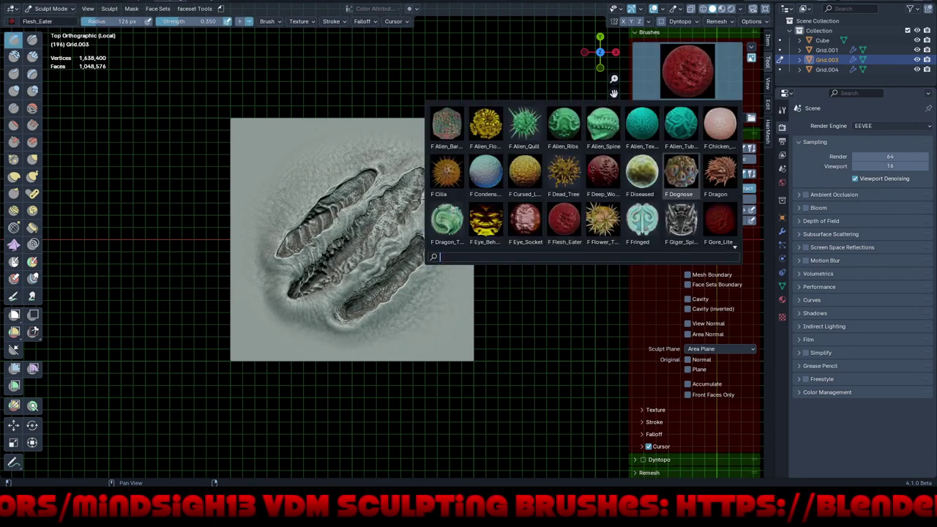
scroll(642, 220, down, 3)
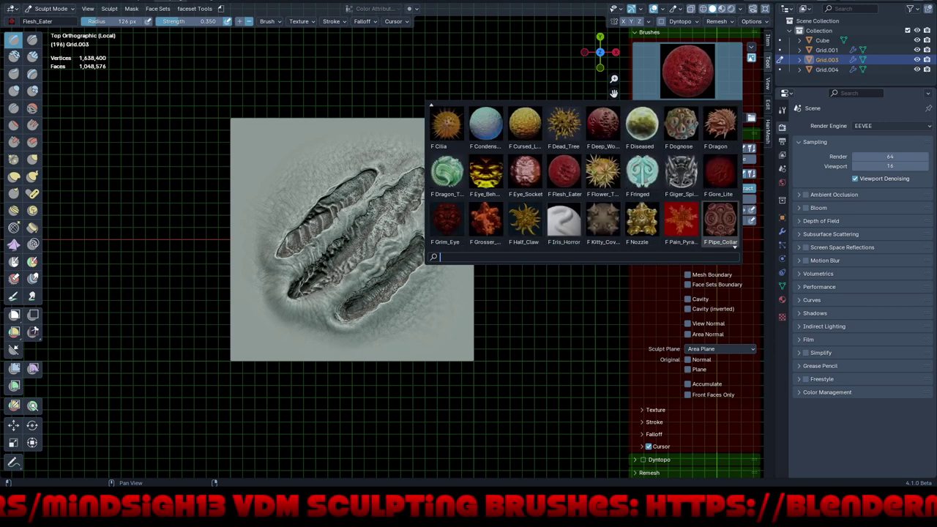
scroll(642, 220, down, 3)
scroll(642, 220, down, 3)
scroll(642, 219, down, 3)
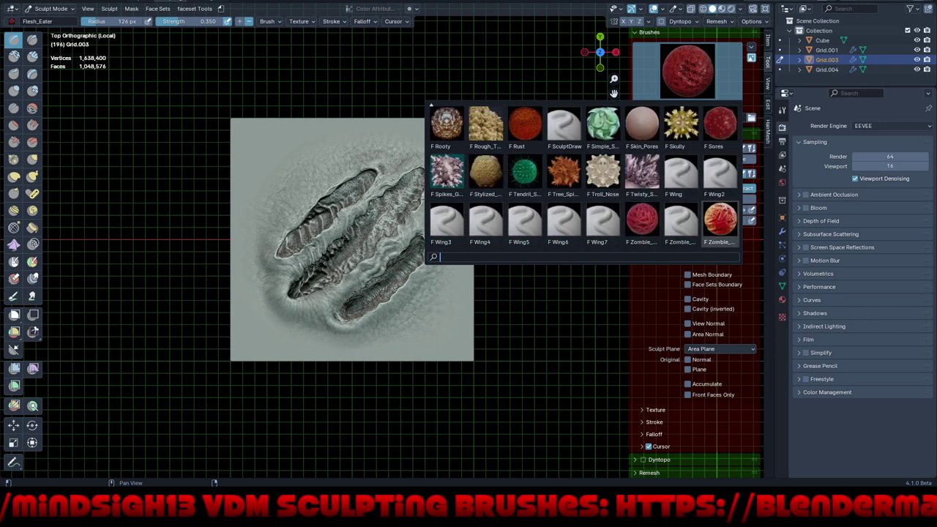